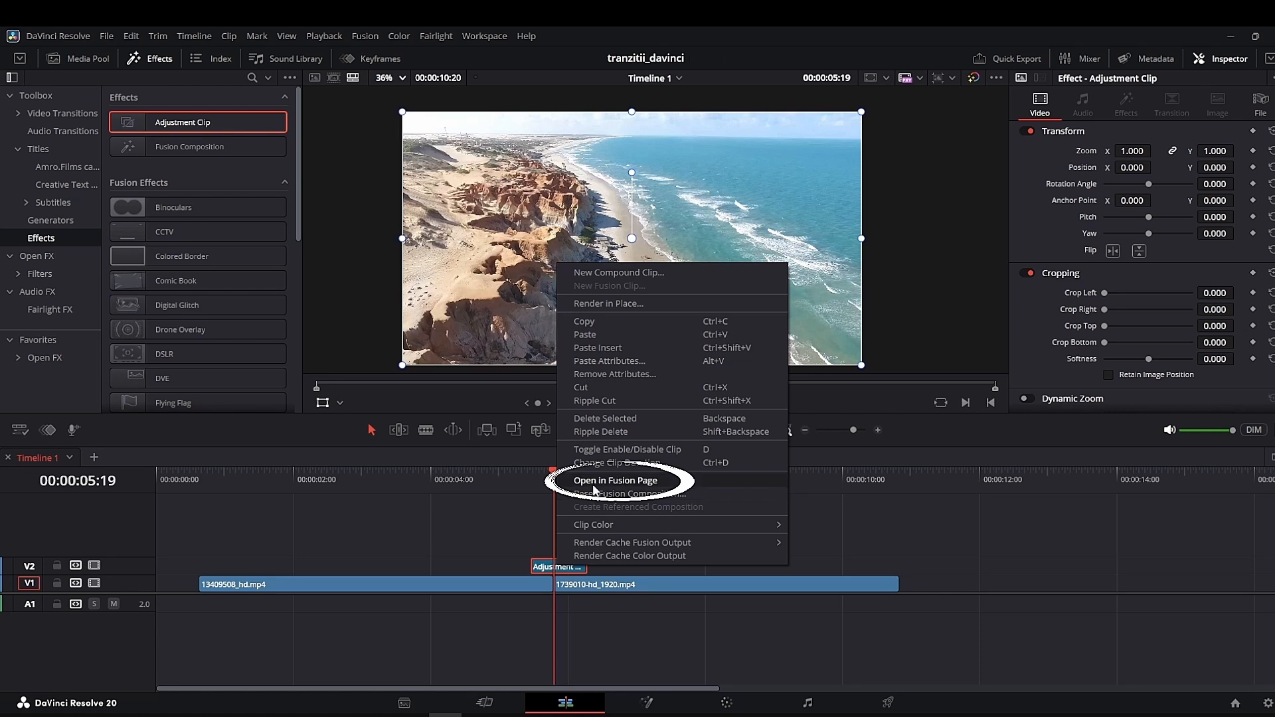
- Open the adjustment clip in Fusion and insert a Brightness / Contrast node between MediaIn1 and MediaOut1
click(594, 484)
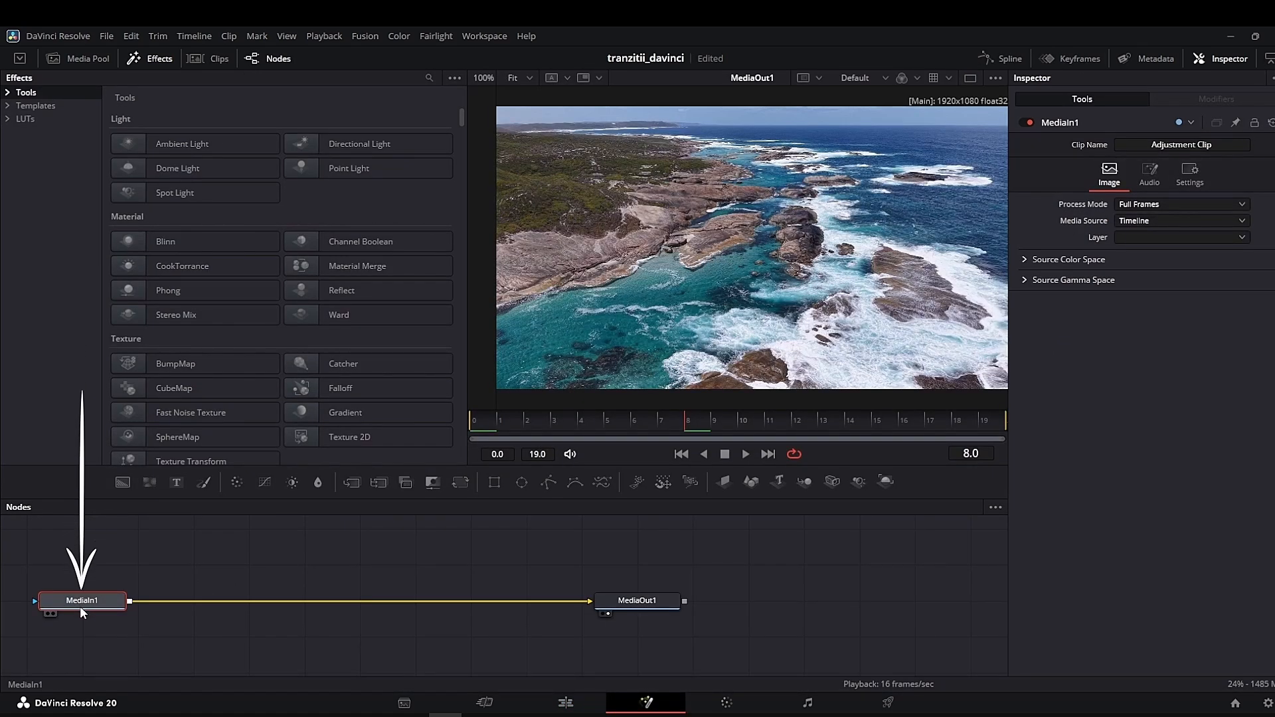
key(shift+space)
text(Glow)
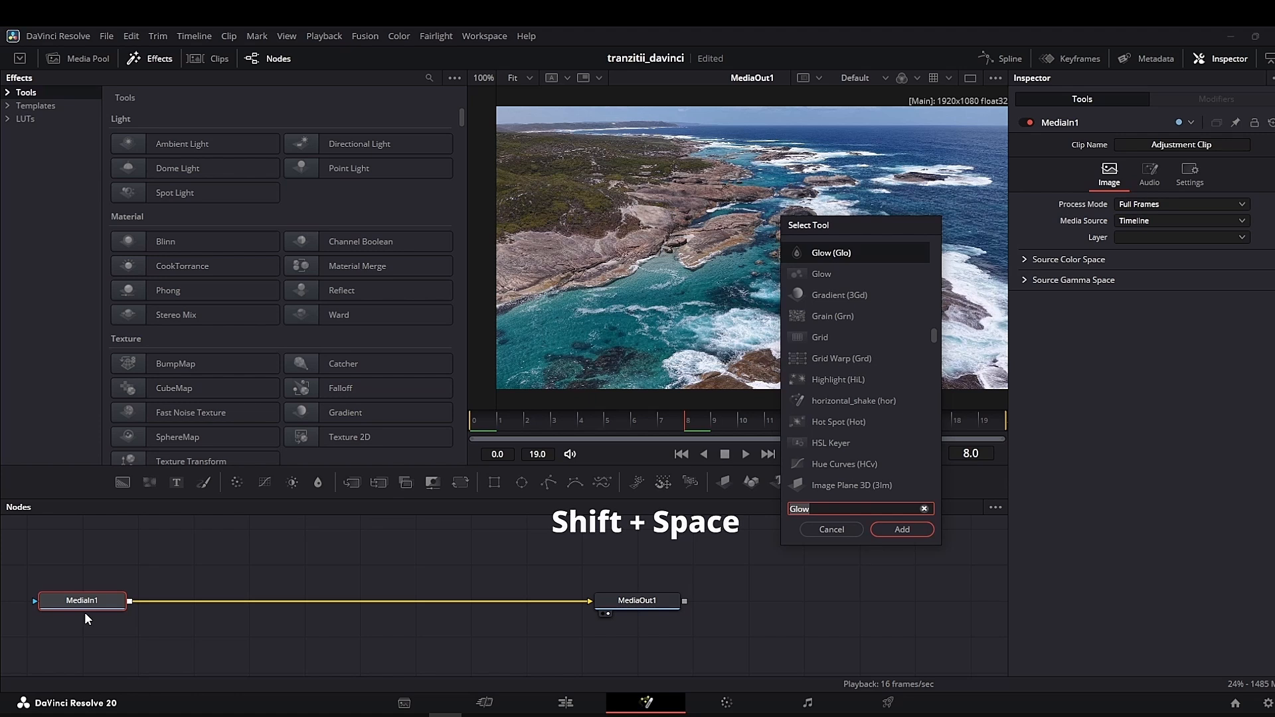
key(BackSpace)
key(BackSpace)
key(BackSpace)
key(BackSpace)
text(bri)
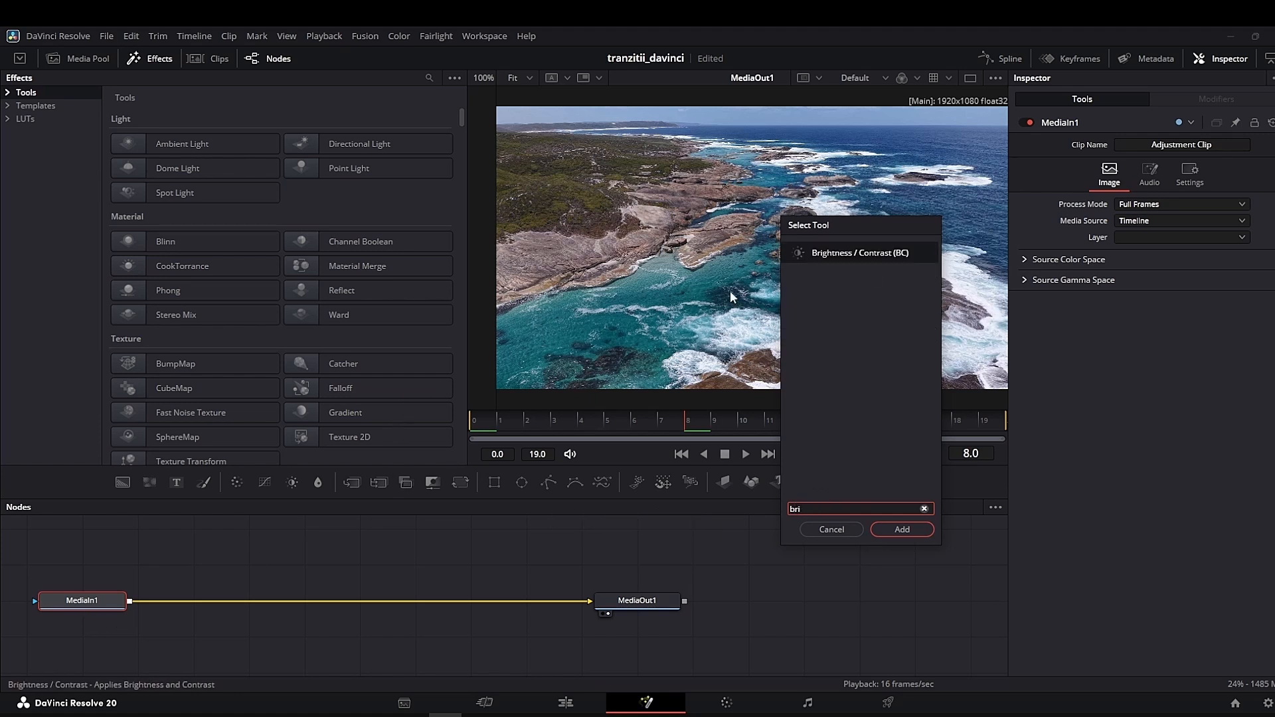
click(901, 530)
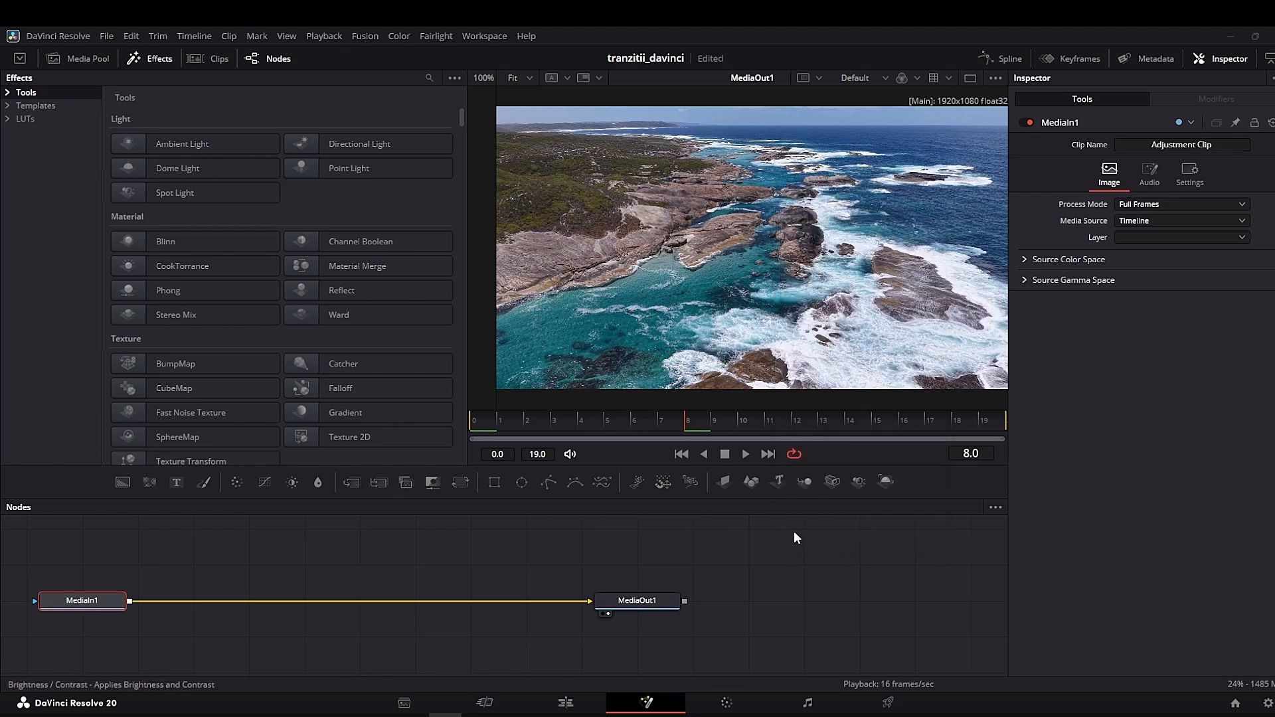
drag(185, 608, 241, 609)
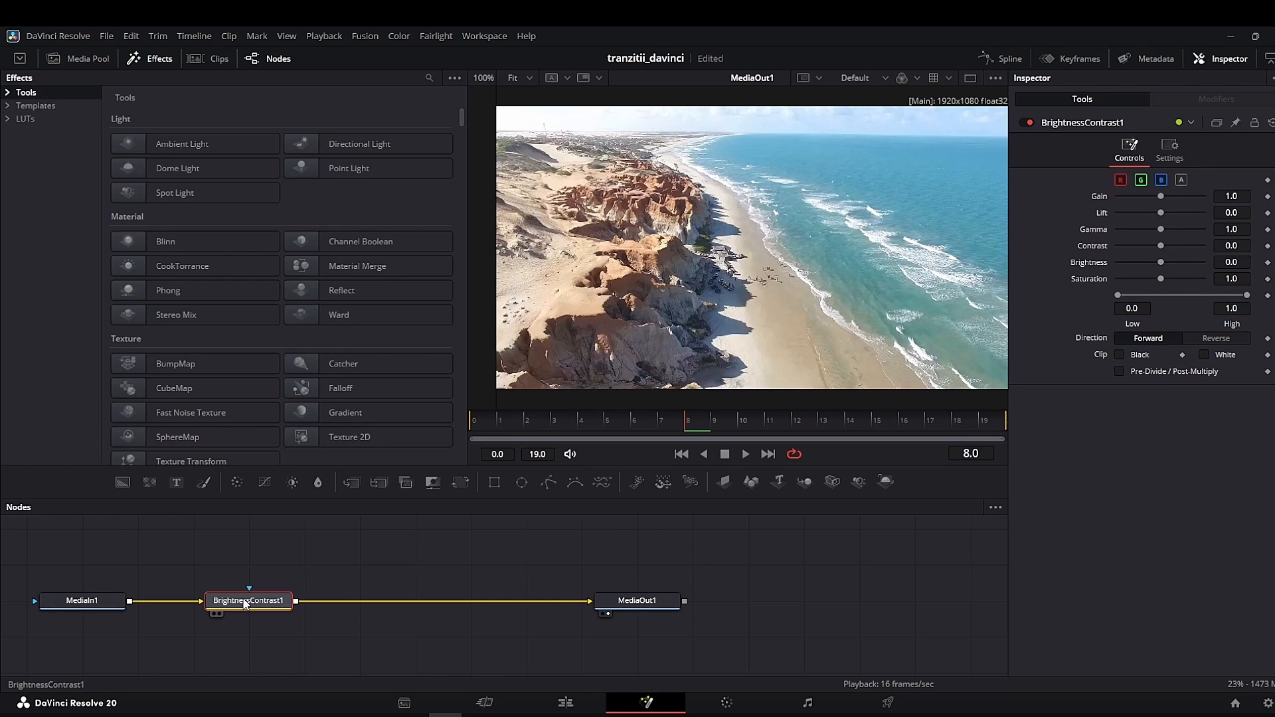
- Keyframe the Brightness / Contrast node's Gain at 1.0 on frame 0 and 2.0 on frame 9
click(470, 425)
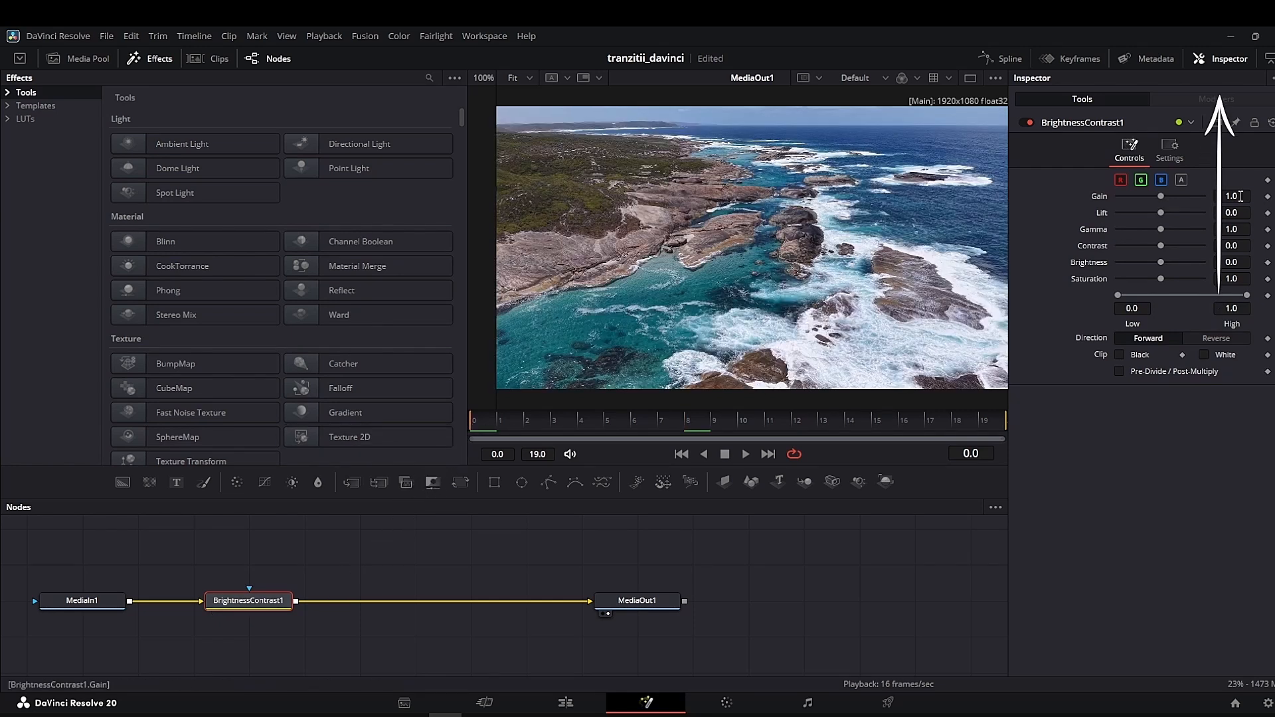
click(1268, 197)
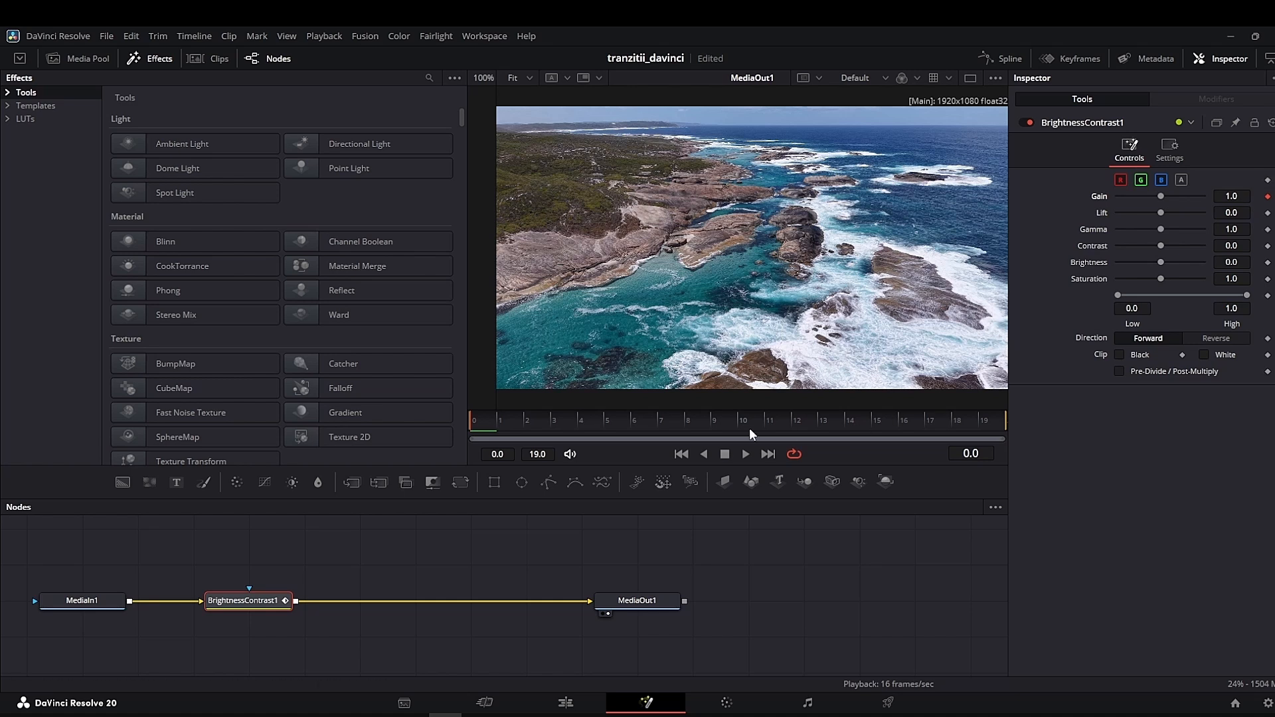
click(713, 425)
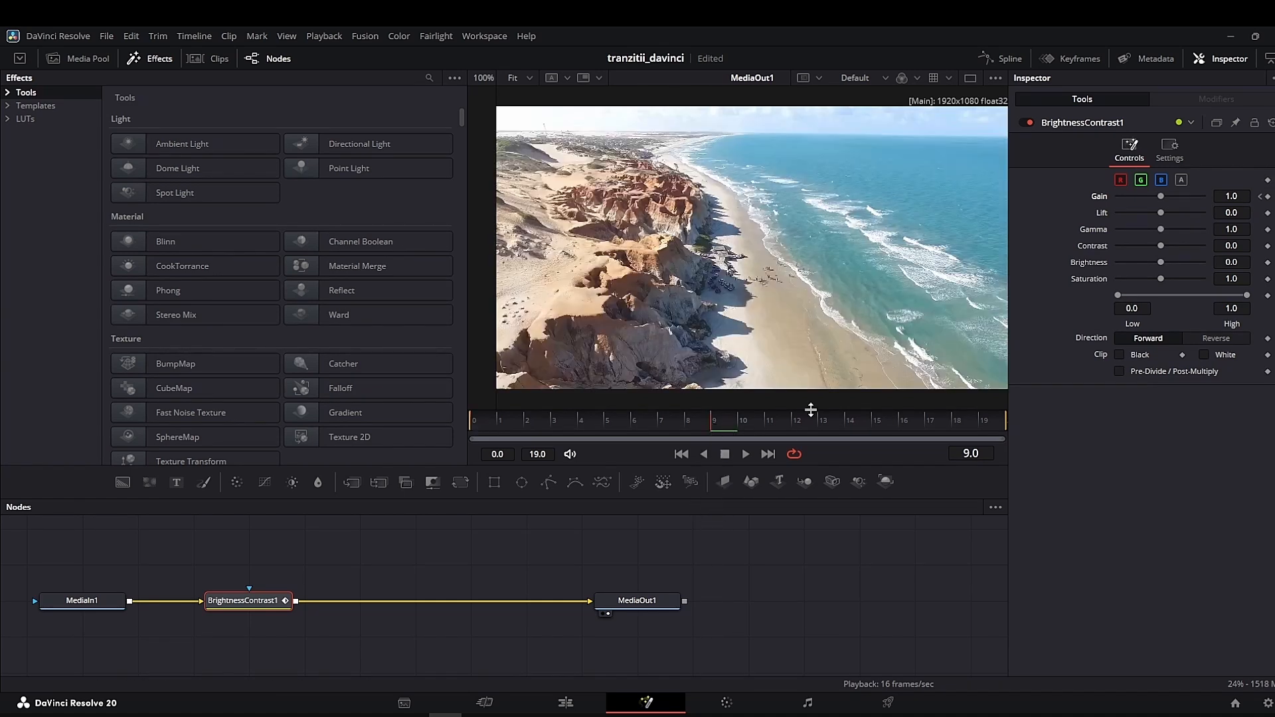
click(1242, 200)
text(2)
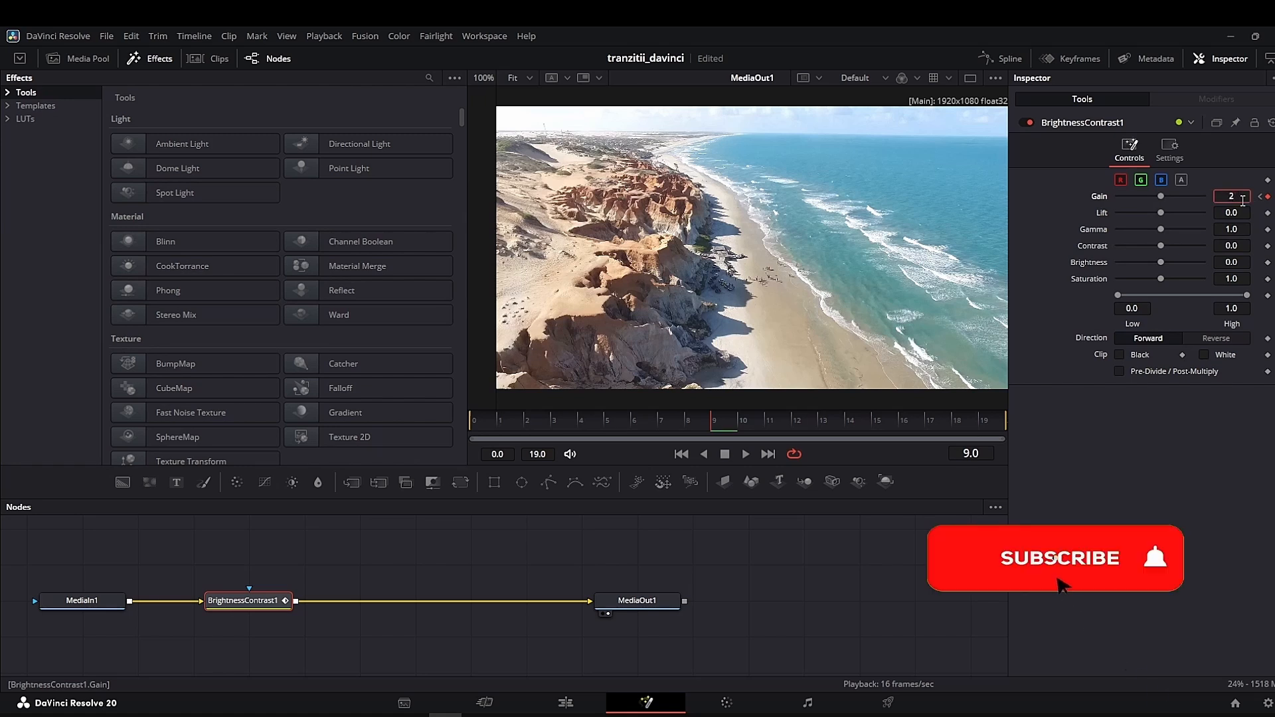
key(Tab)
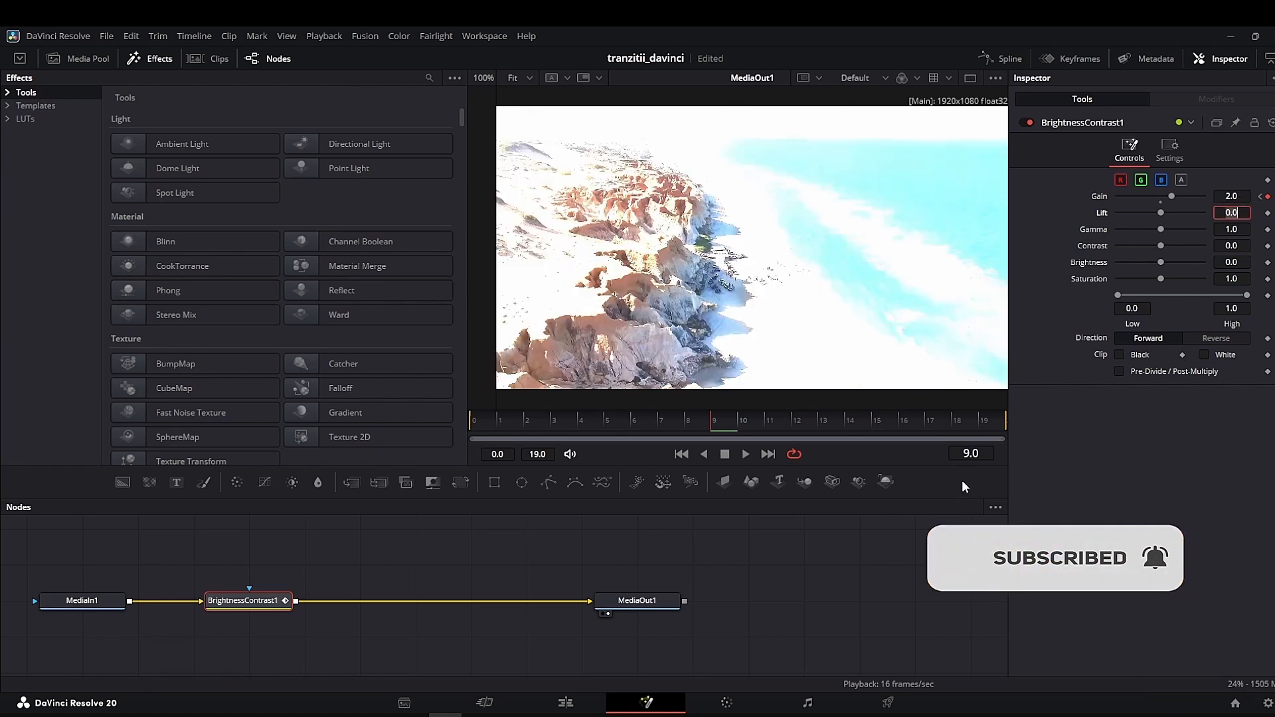
- Keyframe the Gain back to 1.0 on frame 19
click(984, 418)
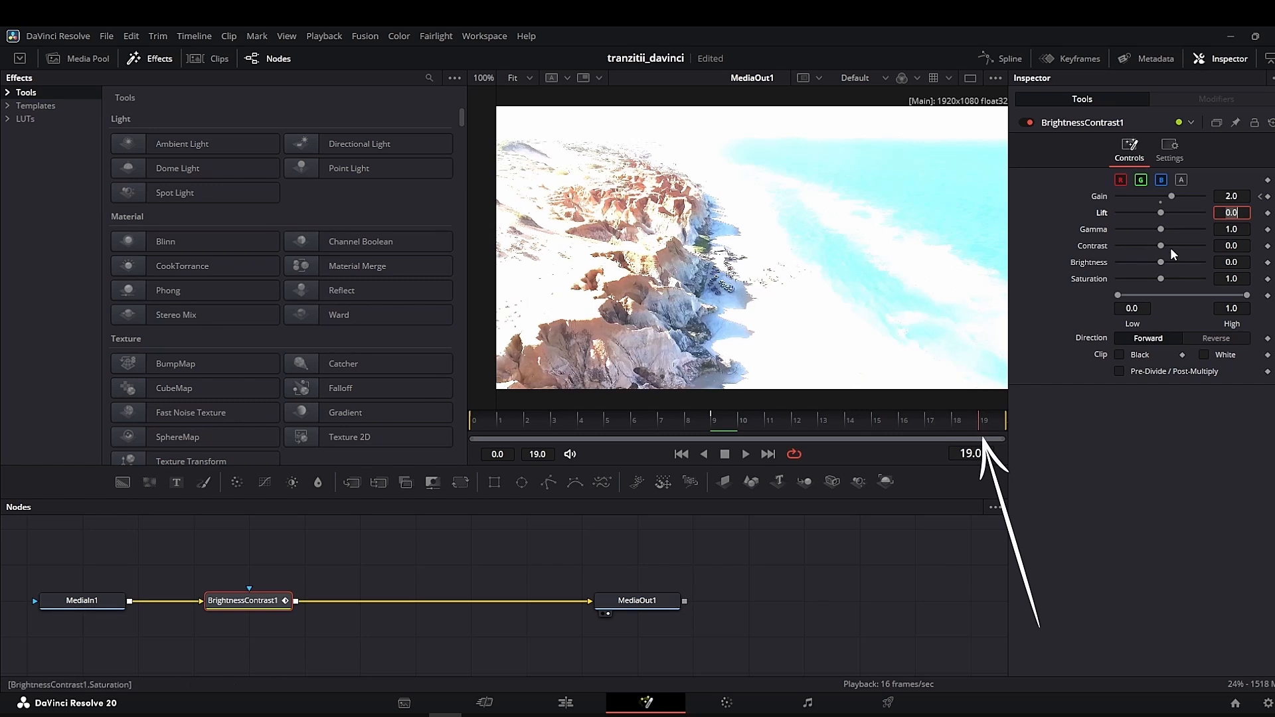
click(1239, 196)
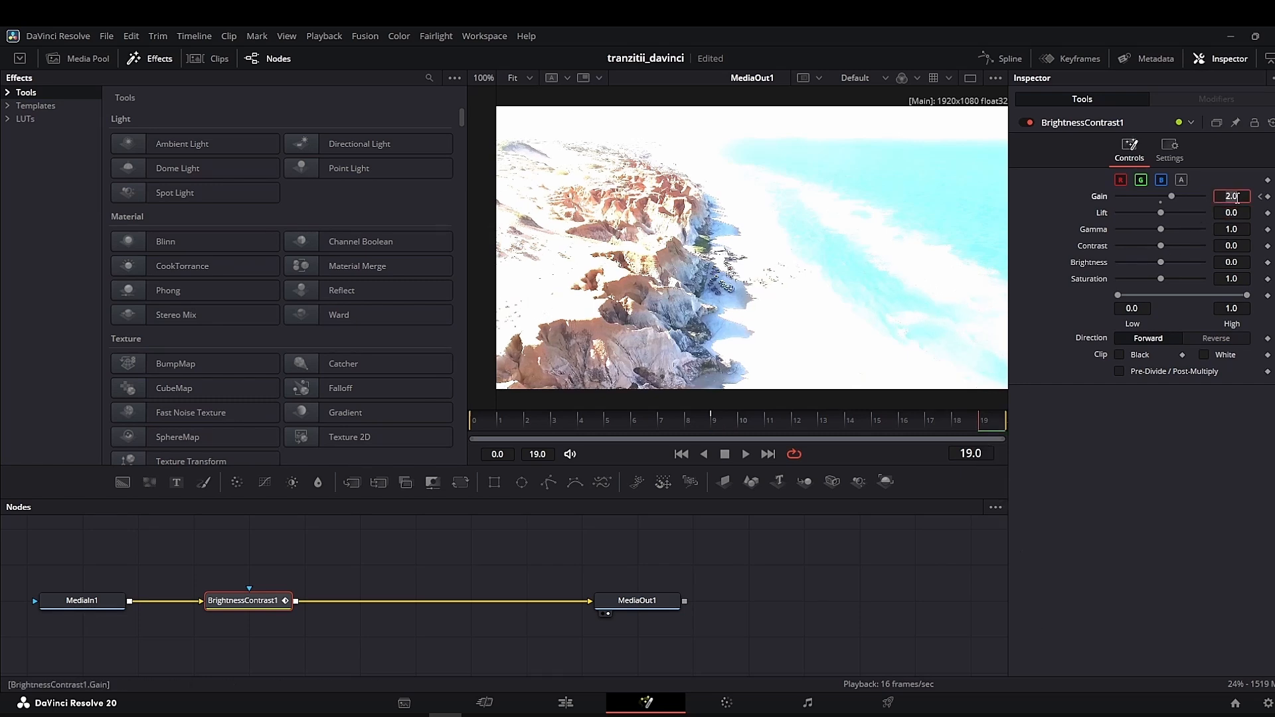
key(Return)
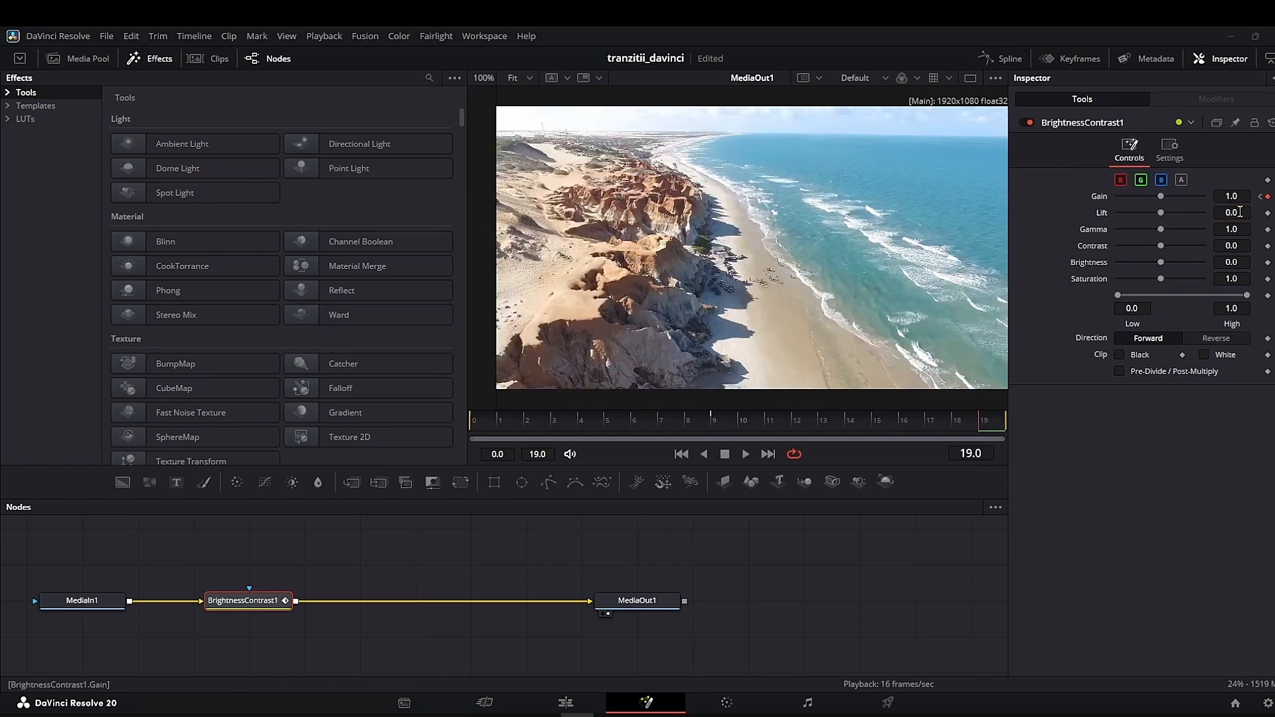
- Smooth all keyframes of the Gain curve in the spline editor, then play the transition on the edit timeline
click(1009, 59)
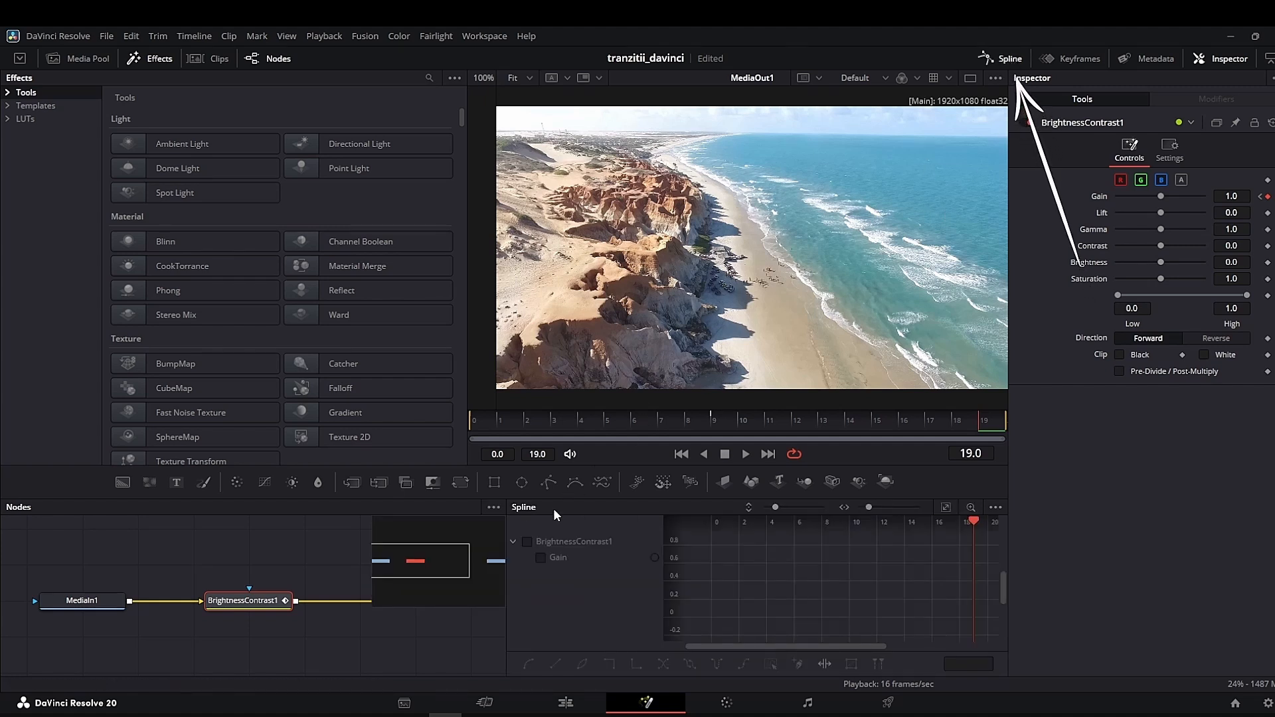
click(528, 542)
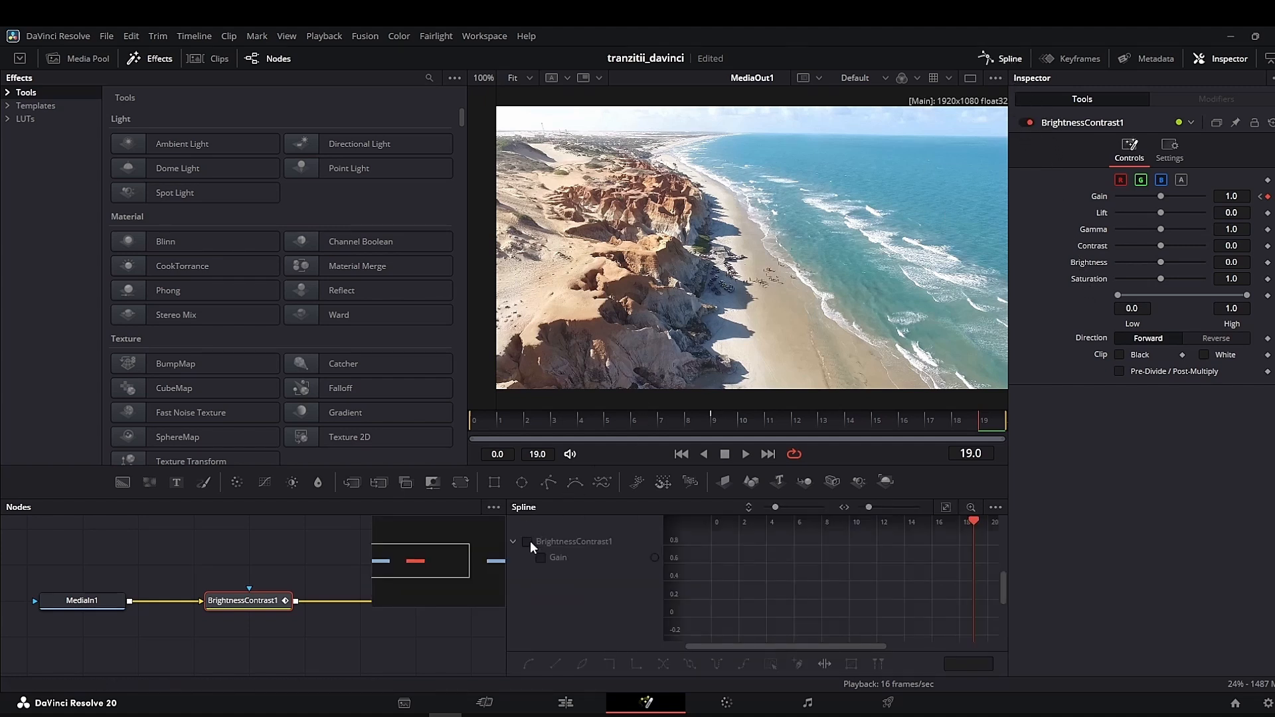
click(947, 505)
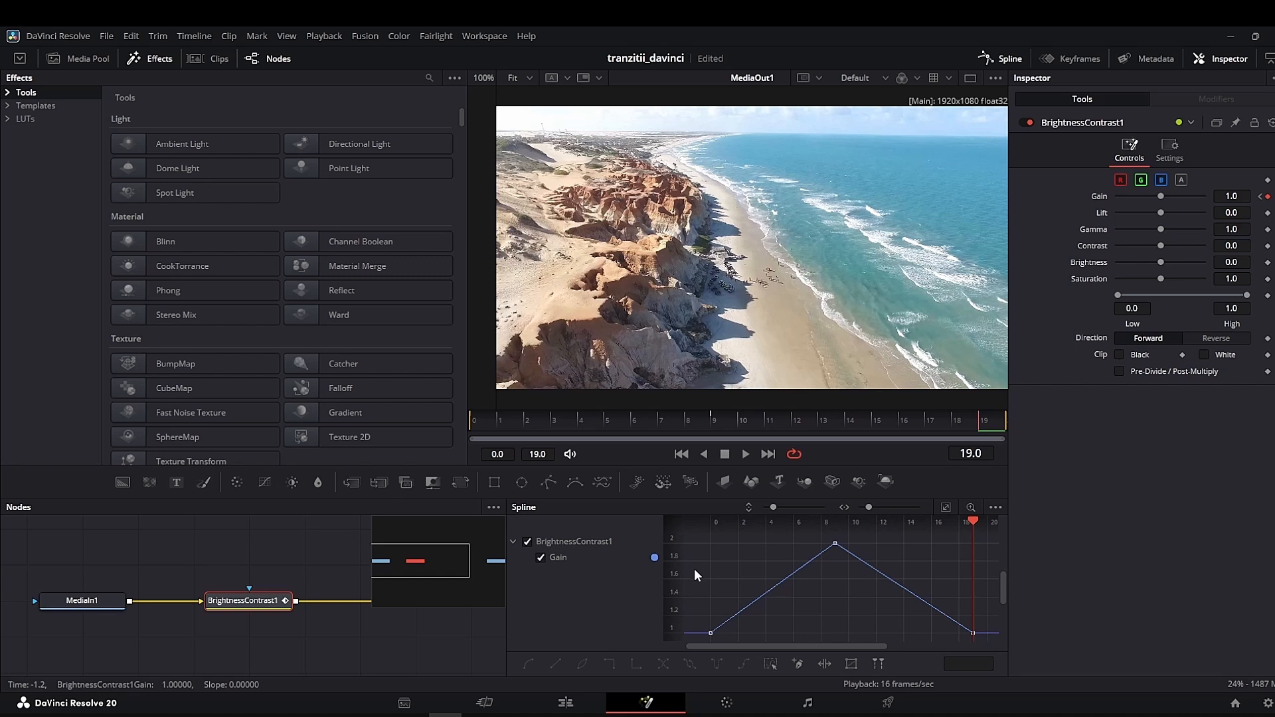
key(ctrl+a)
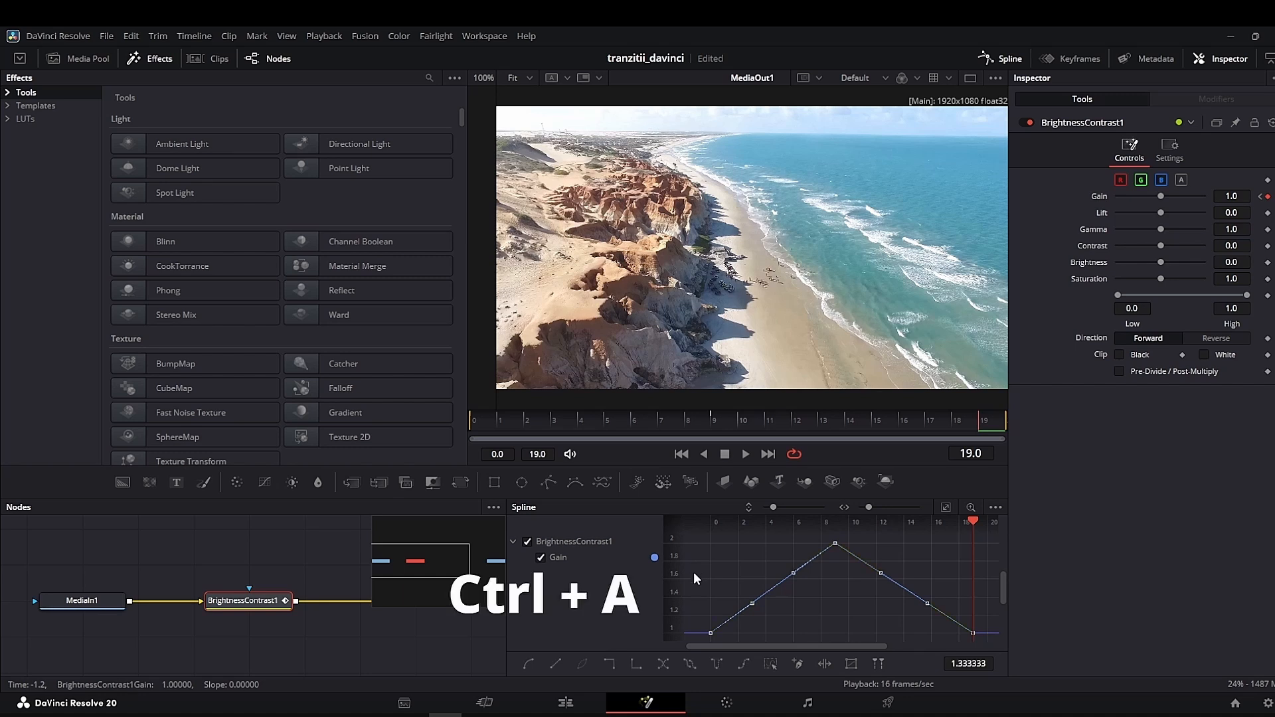
key(s)
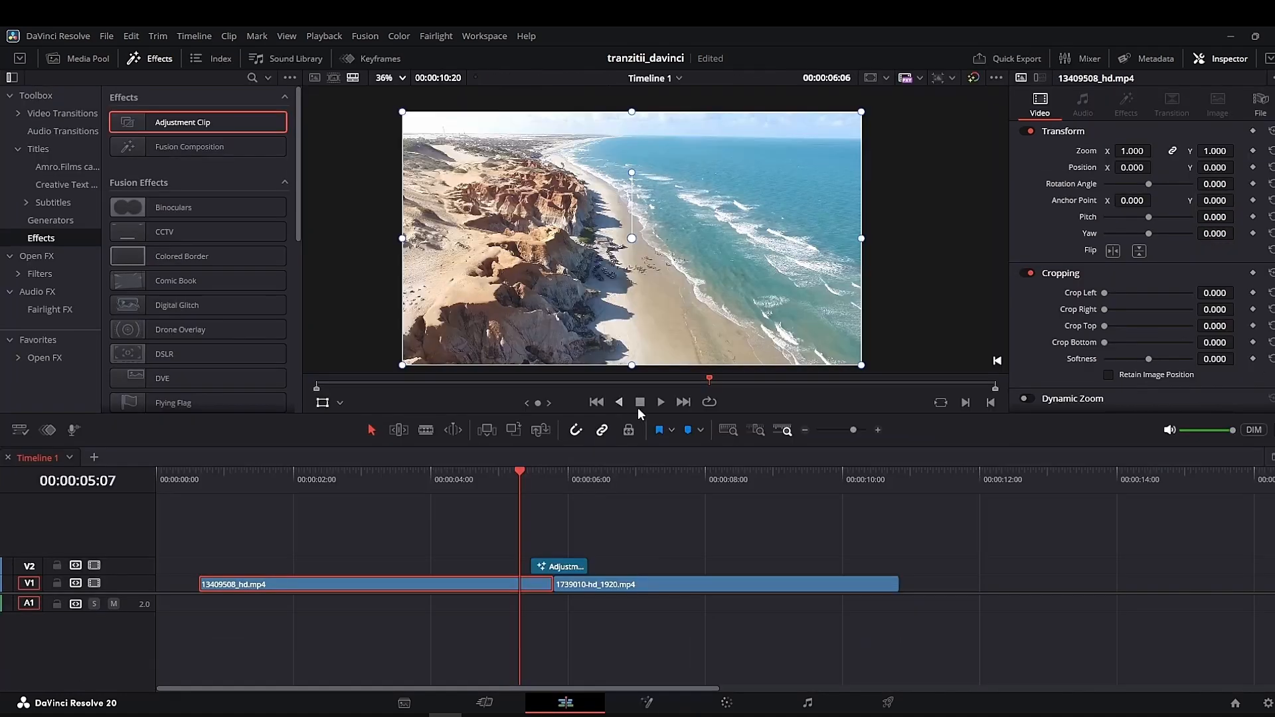
click(660, 402)
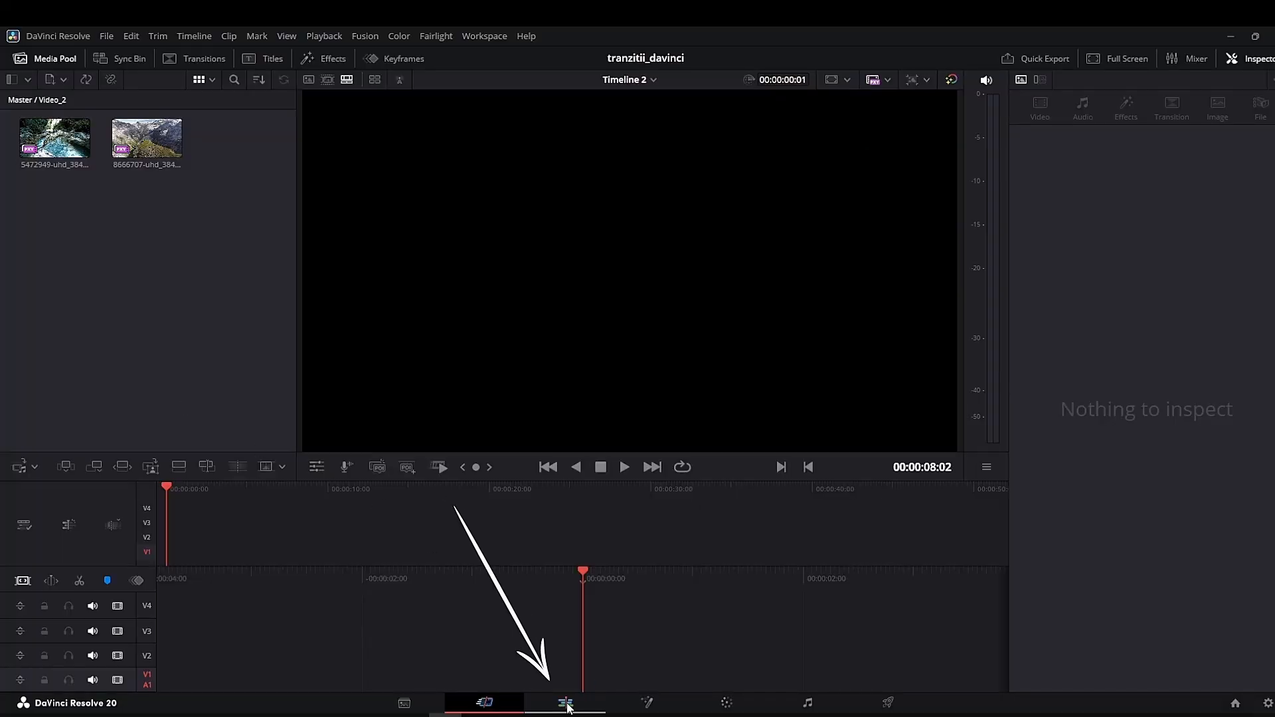
- Place the two Video_2 clips back to back on V1 of Timeline 2 and add an Adjustment Clip above their cut
click(567, 704)
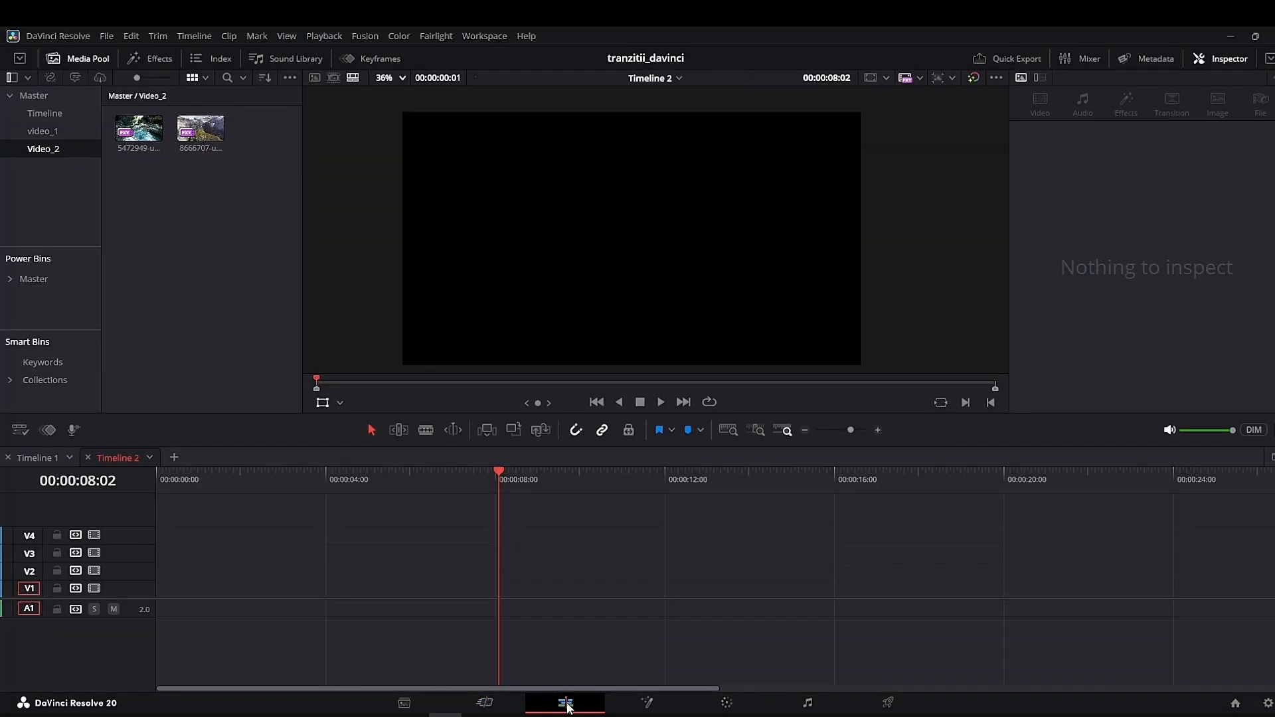
drag(200, 128, 157, 601)
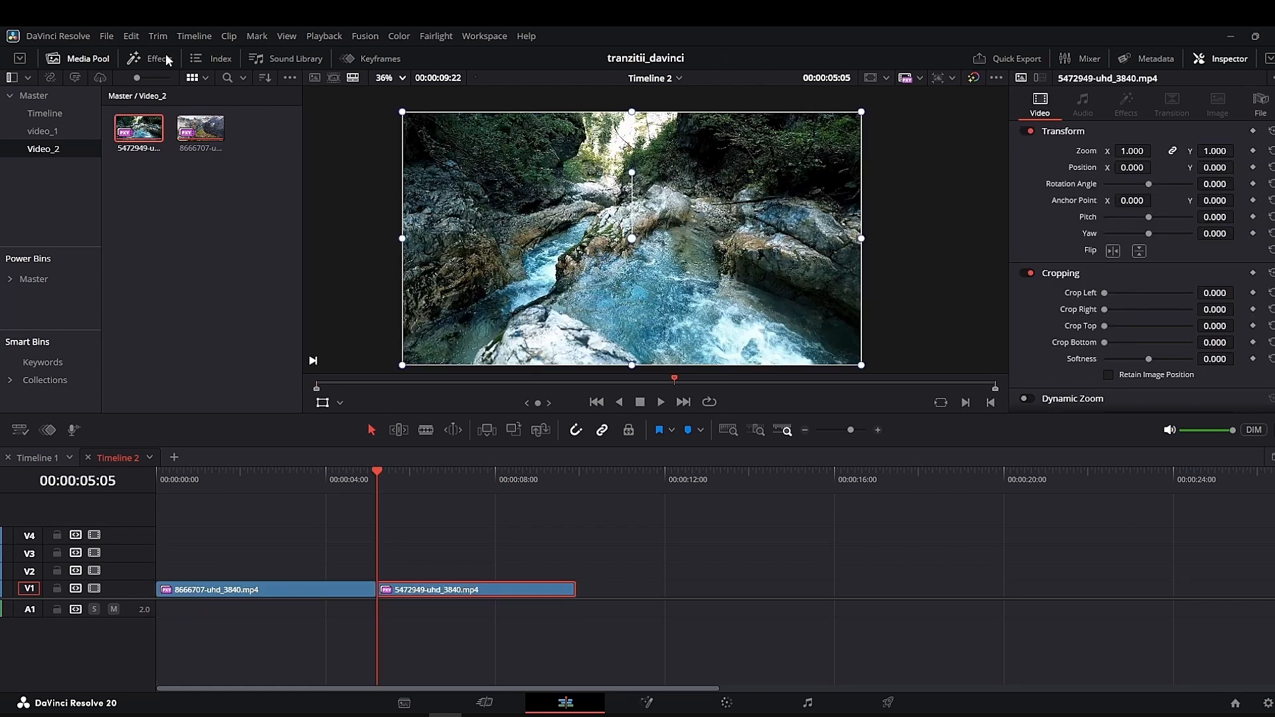
click(168, 60)
click(54, 239)
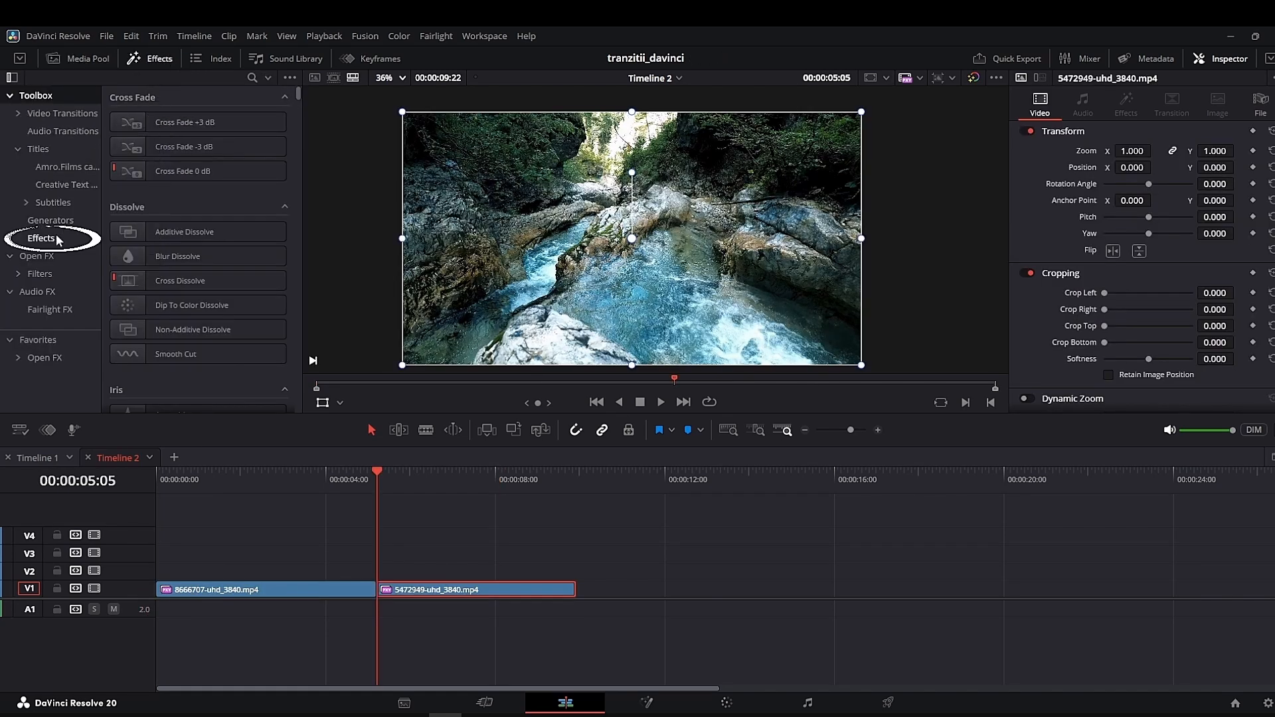
drag(183, 122, 391, 573)
- Set the adjustment clip's duration to 20 frames and center it over the cut
right_click(393, 575)
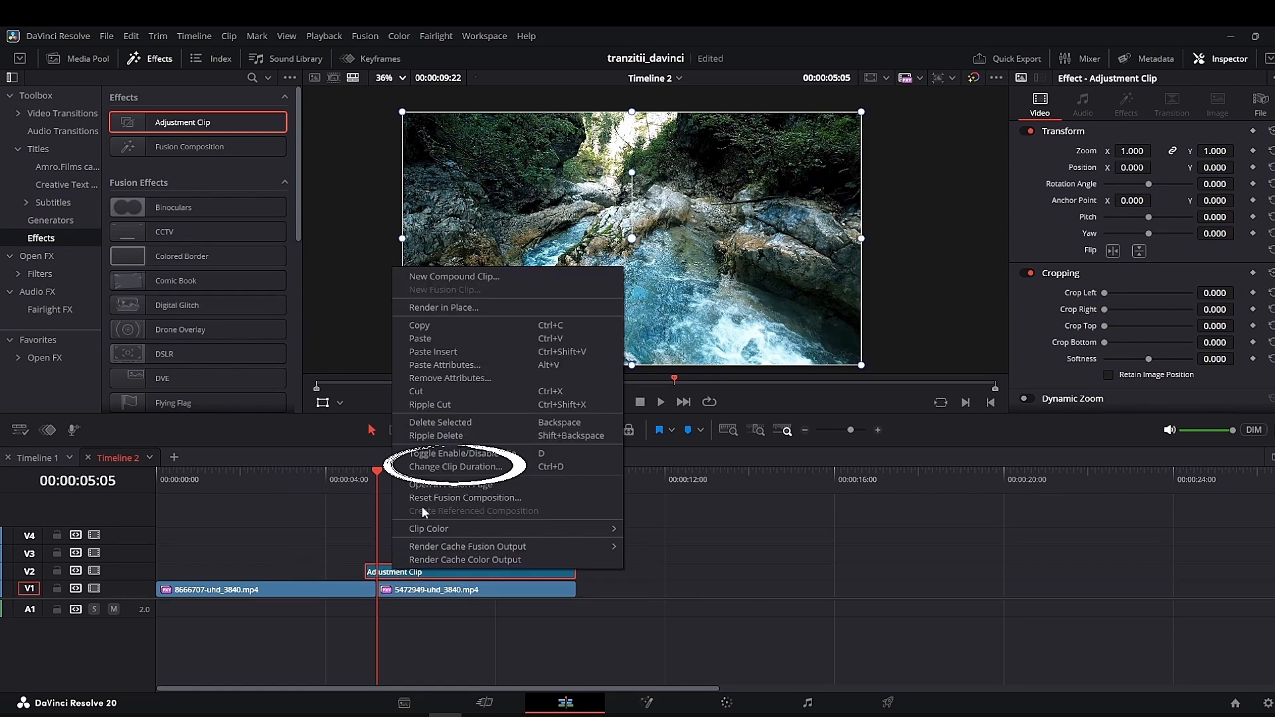
click(438, 466)
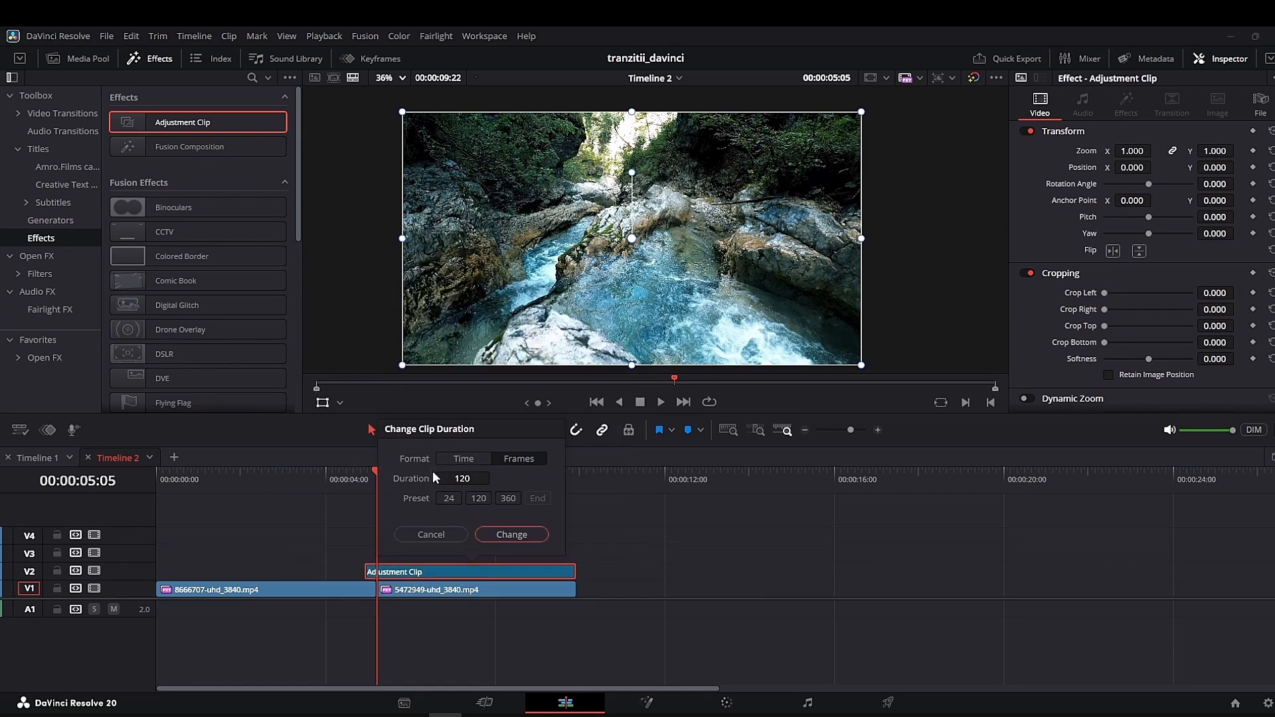
click(521, 460)
click(516, 531)
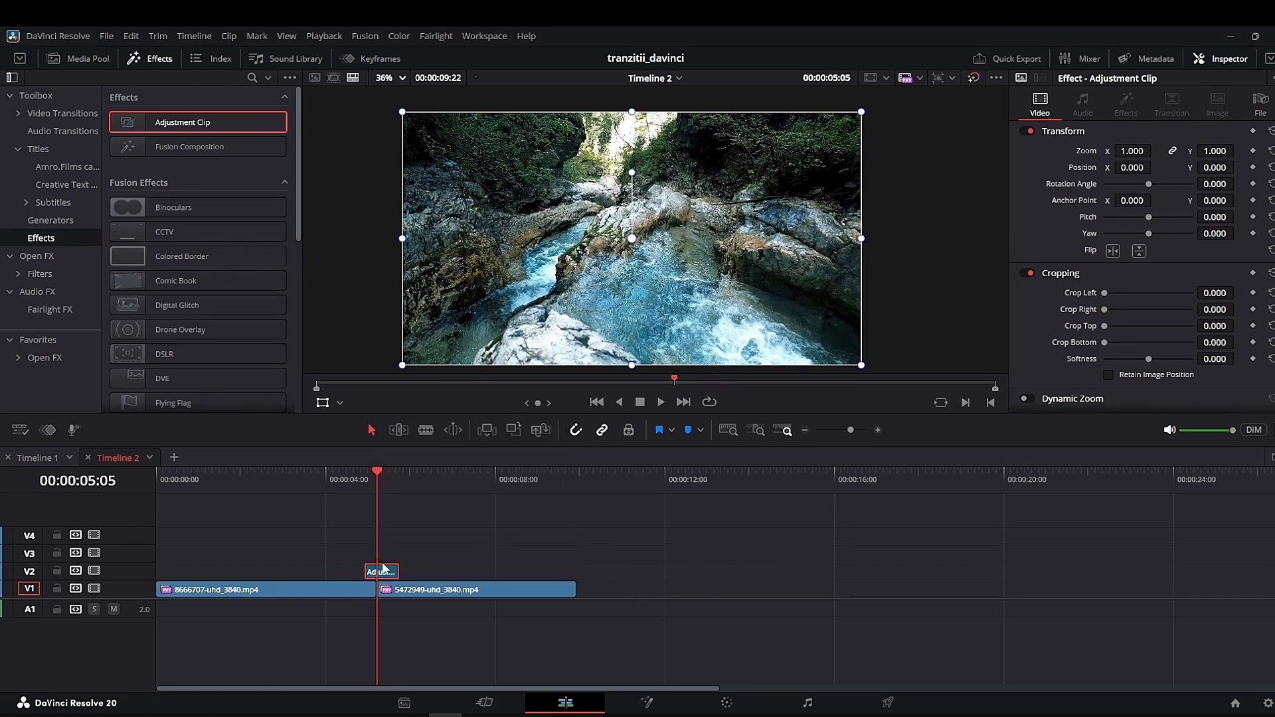
drag(380, 573, 385, 579)
- Open the shortened adjustment clip in Fusion and insert a Zoom Blur node between MediaIn1 and MediaOut1
right_click(388, 575)
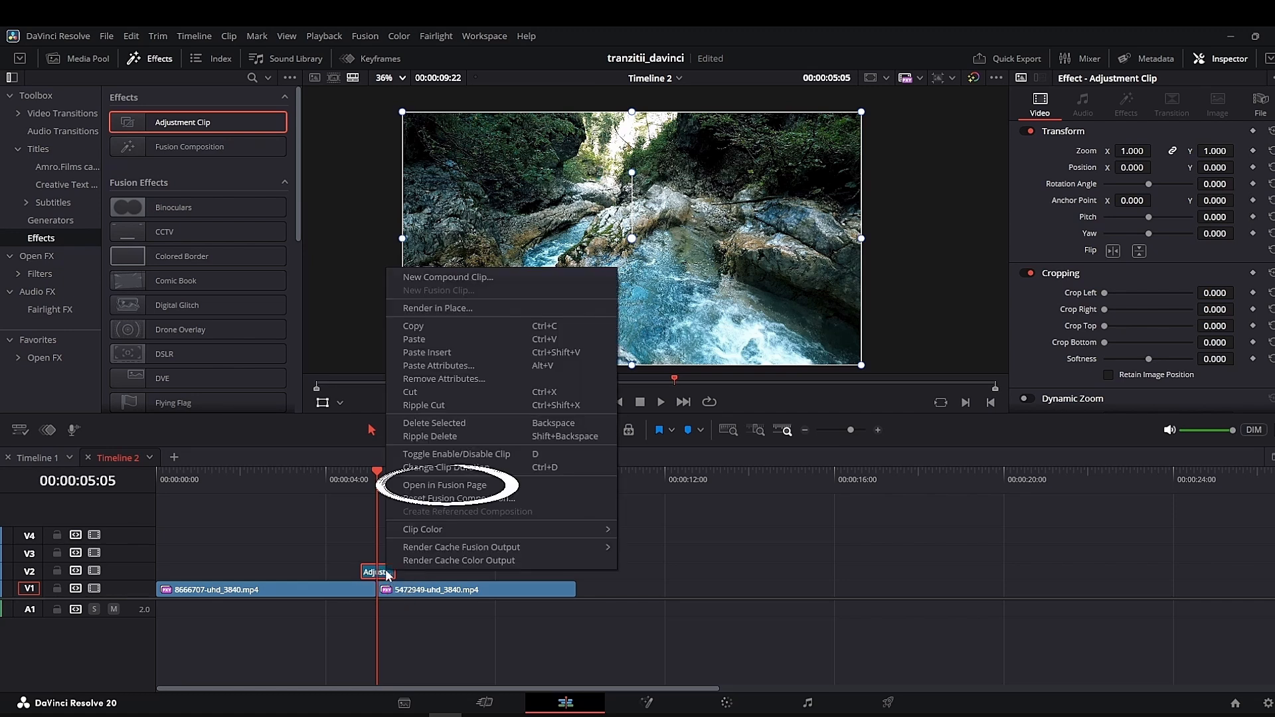
click(419, 485)
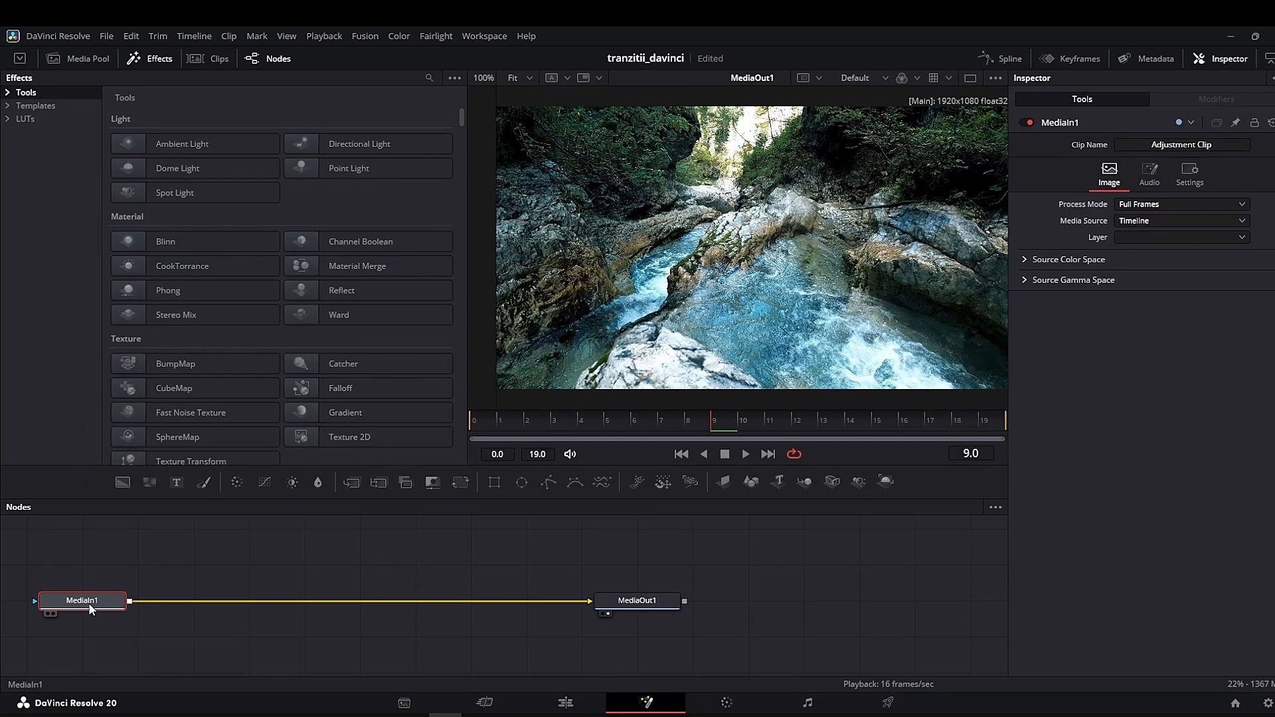
key(shift+space)
text(Glow)
key(BackSpace)
key(BackSpace)
key(BackSpace)
key(BackSpace)
text(zoo)
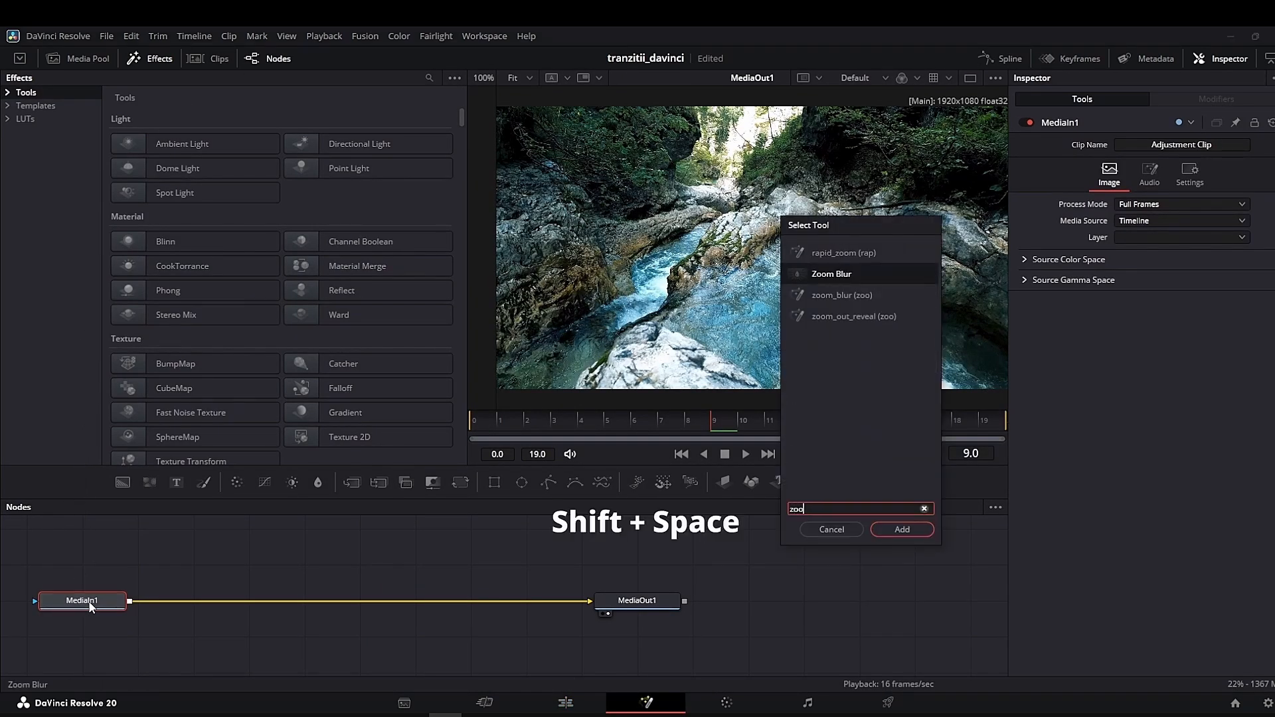
click(816, 273)
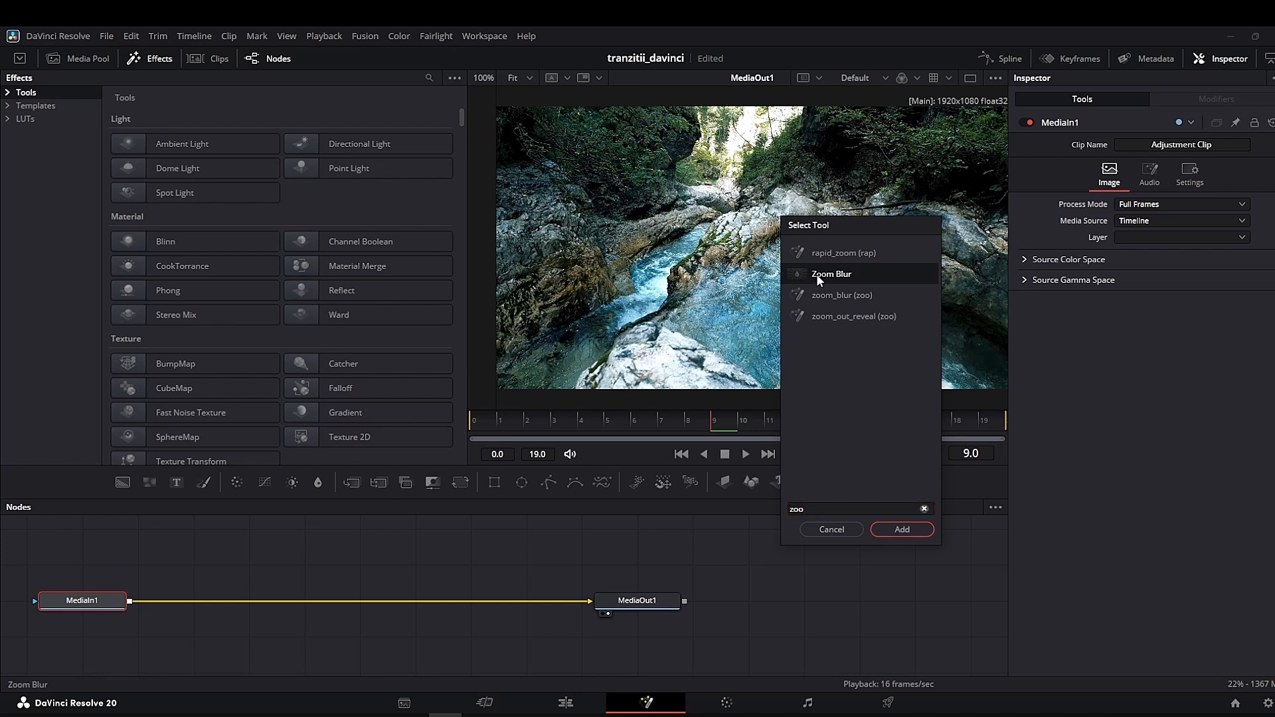
click(902, 529)
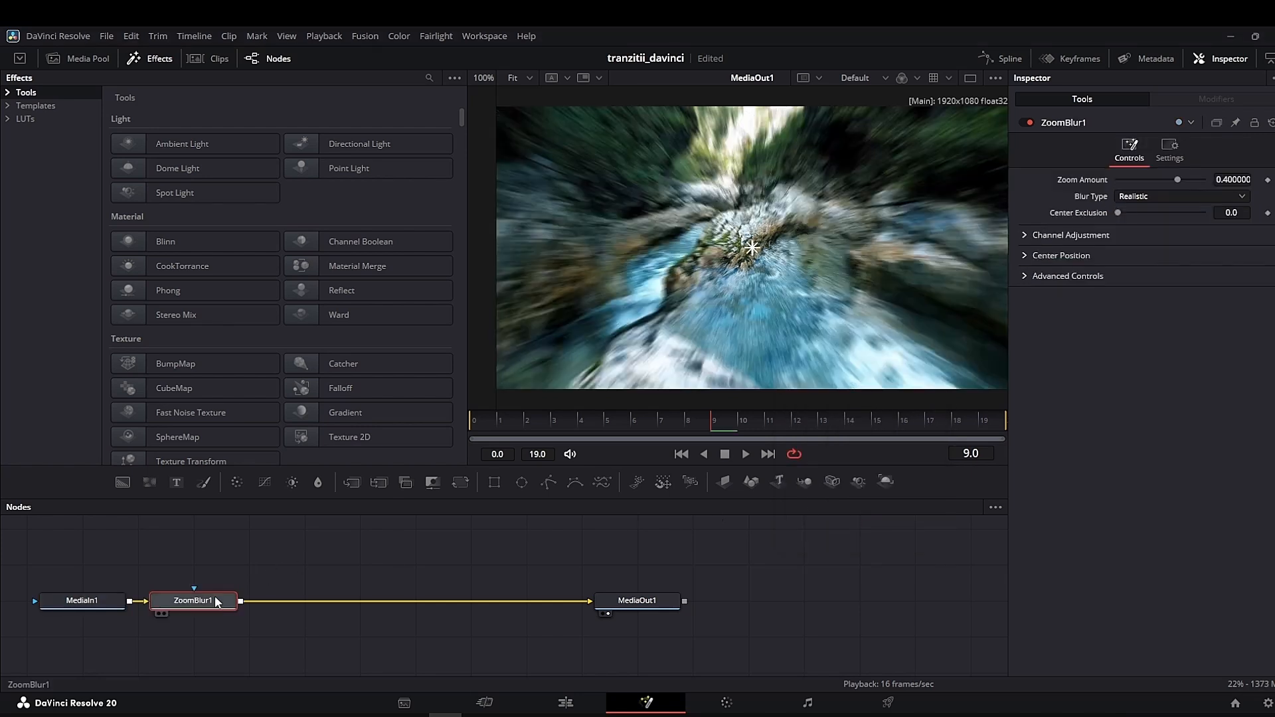
- Keyframe the zoom blur's Zoom Amount at 0.0 on frame 0
click(473, 421)
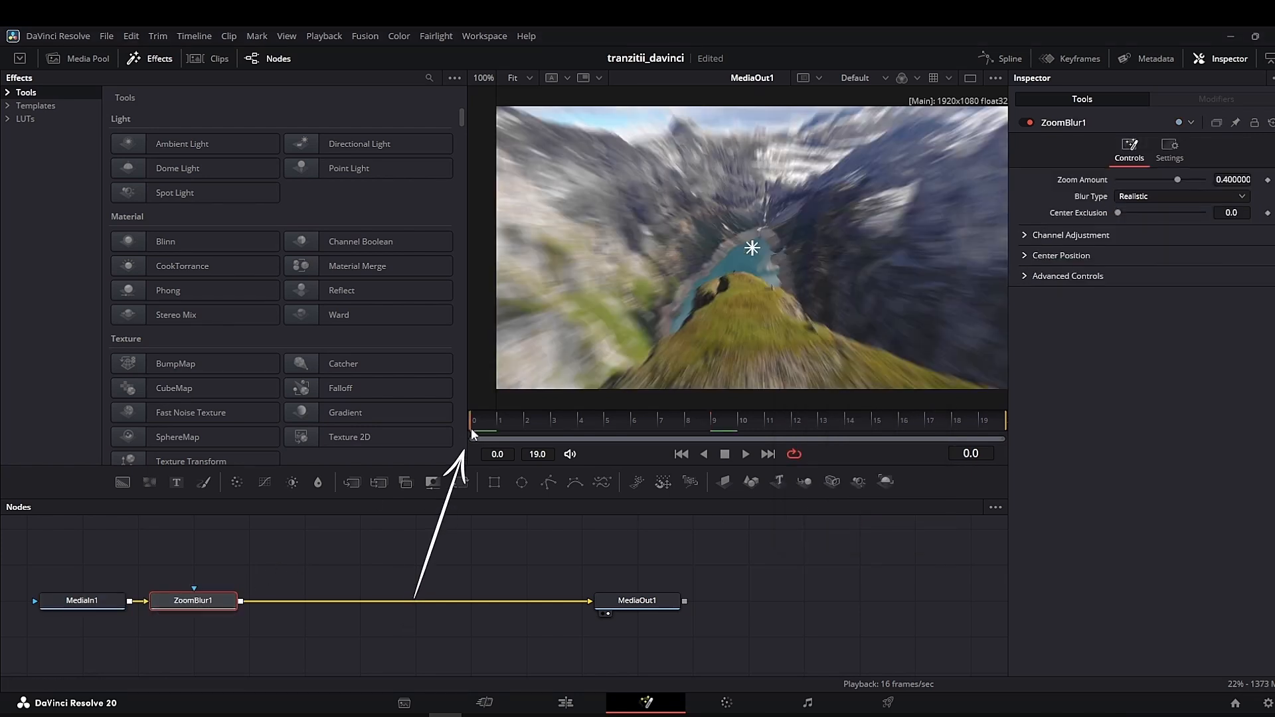
click(1268, 180)
click(1236, 178)
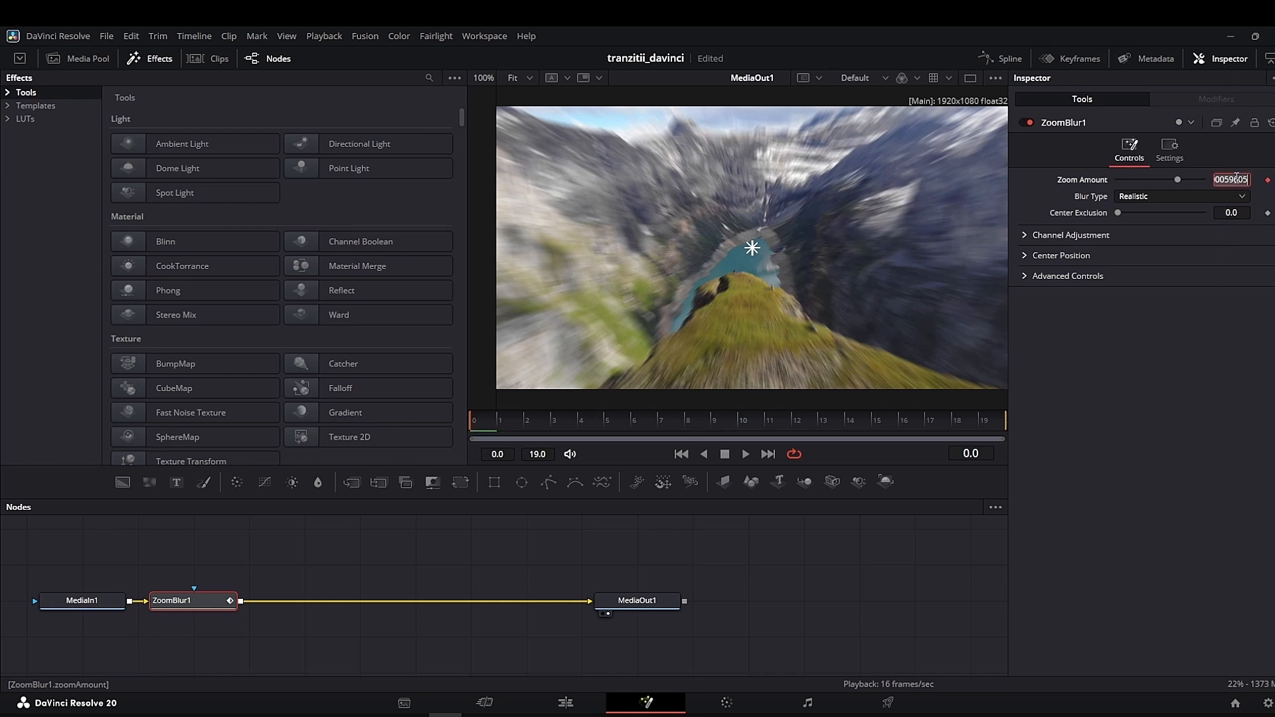
key(Tab)
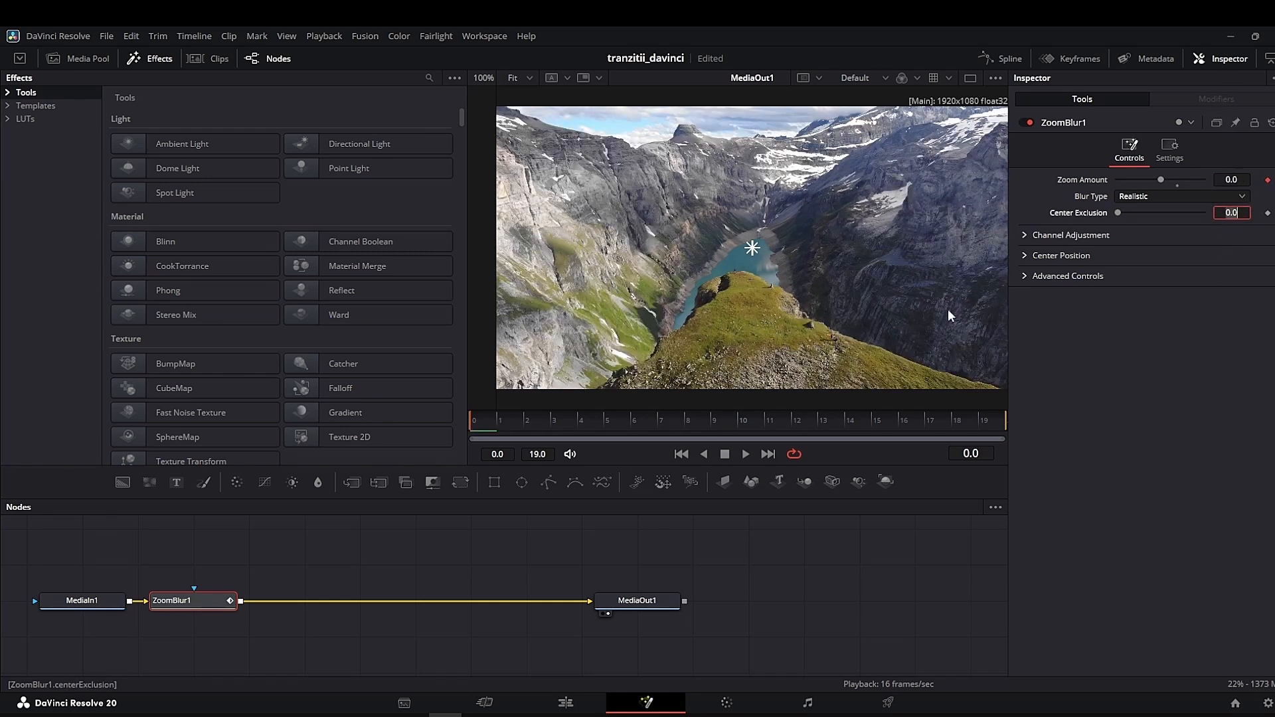
- Keyframe the zoom blur's Zoom Amount at 1.0 on frame 9
click(714, 420)
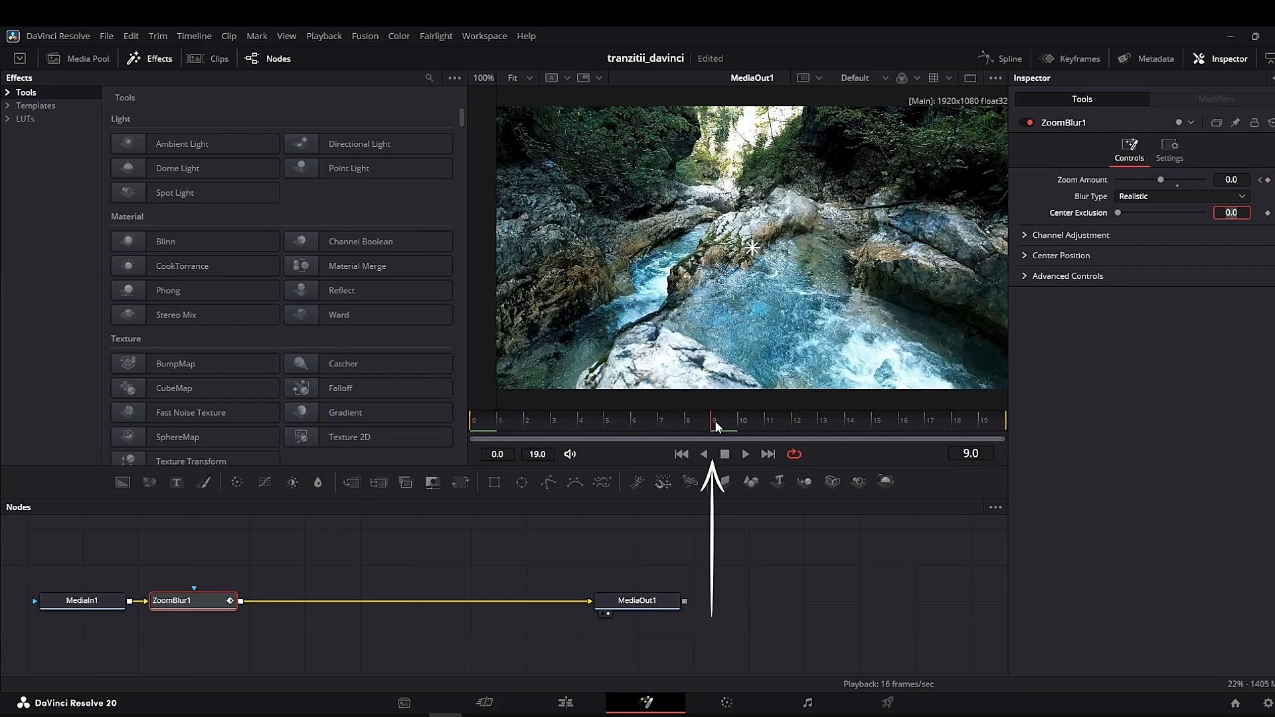
click(1267, 180)
click(1249, 180)
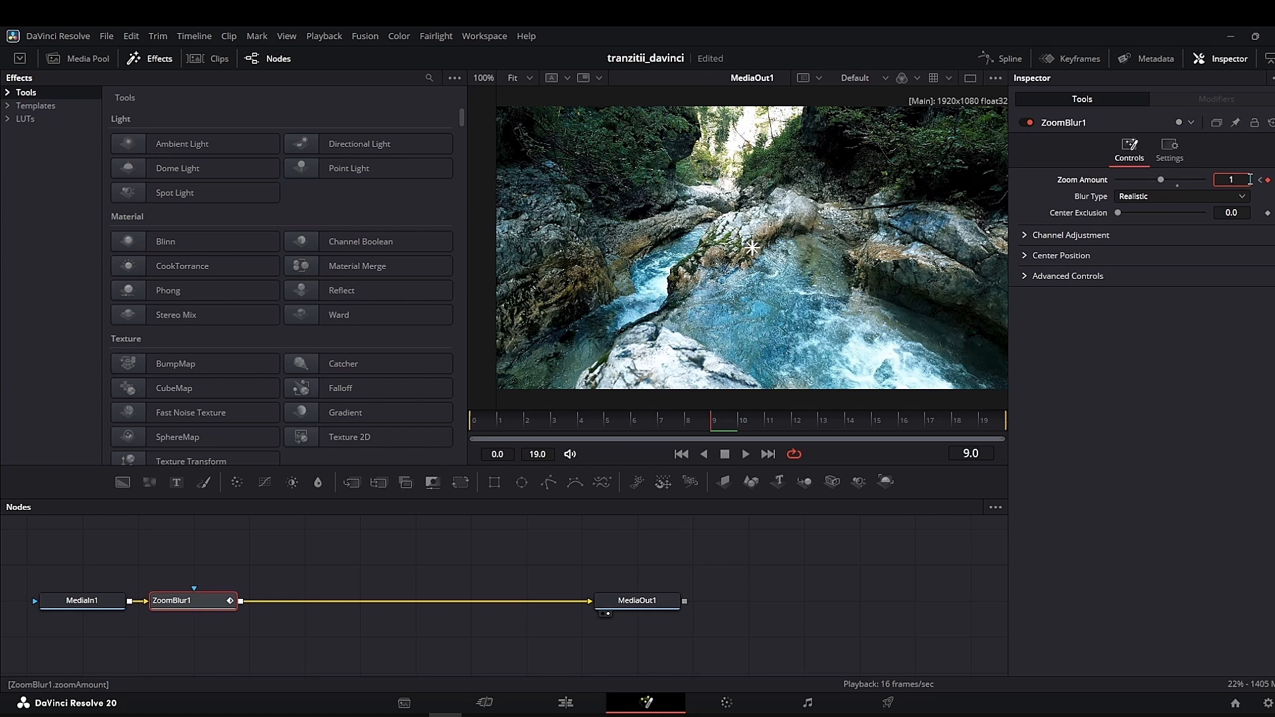
key(Tab)
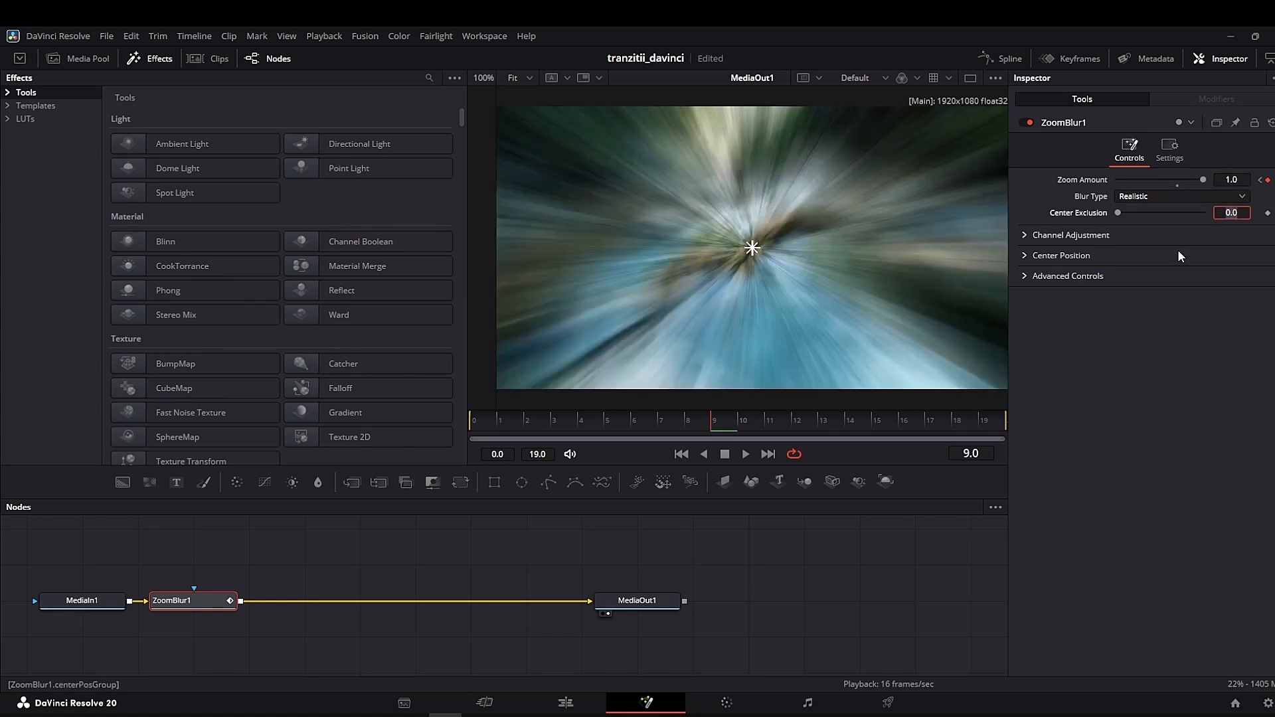
- Keyframe the zoom blur's Zoom Amount at 0.0 on frame 19
click(979, 422)
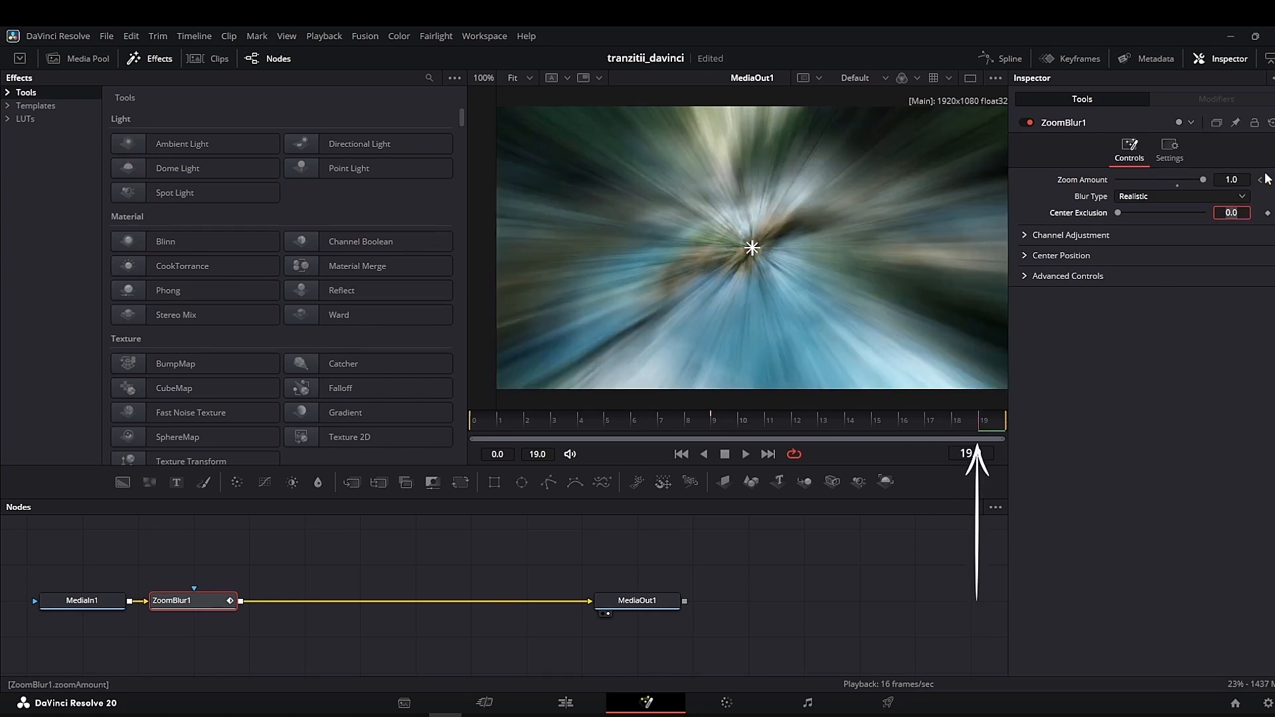
click(1245, 179)
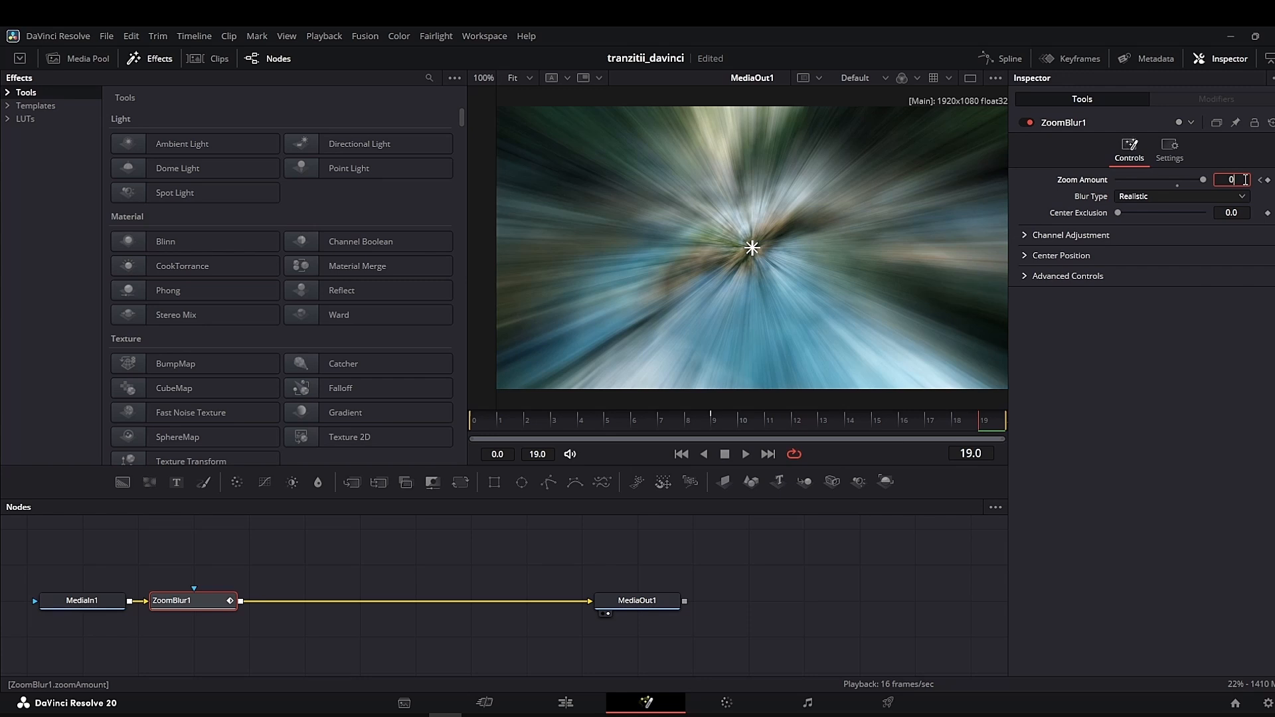
text(0)
key(Tab)
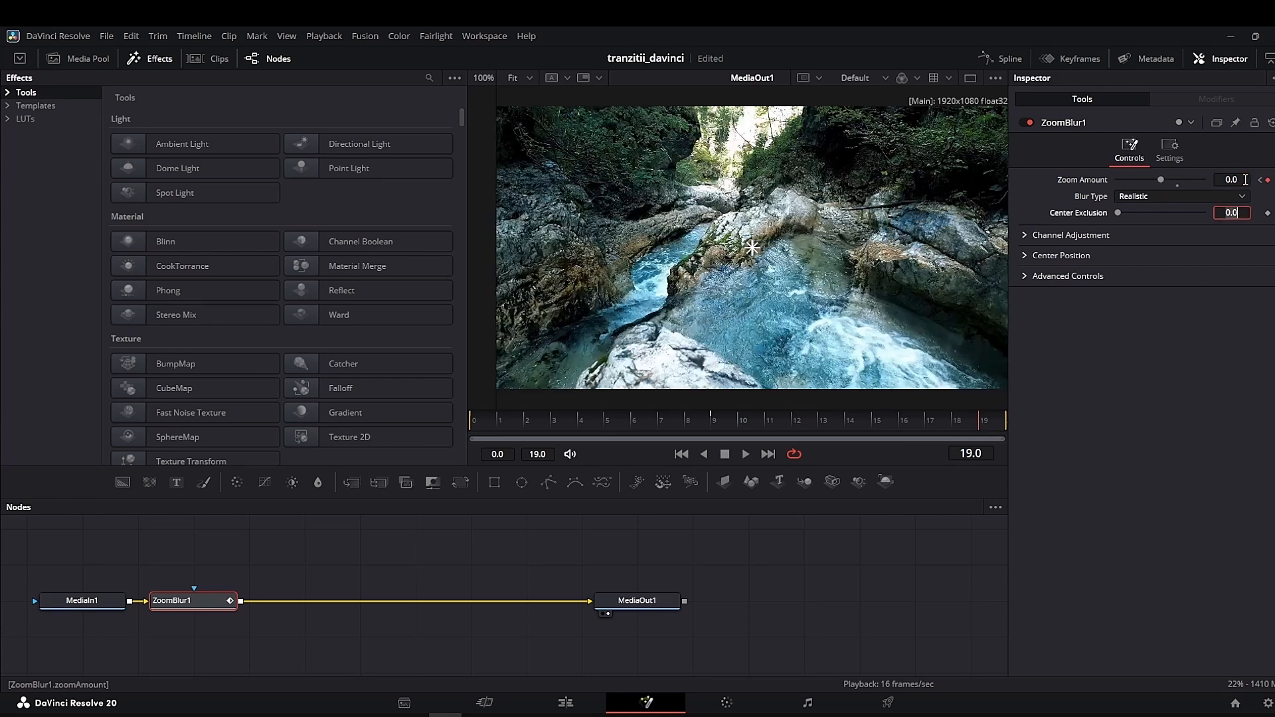
- Set the zoom blur's quality to Enhanced in its advanced settings
click(1026, 274)
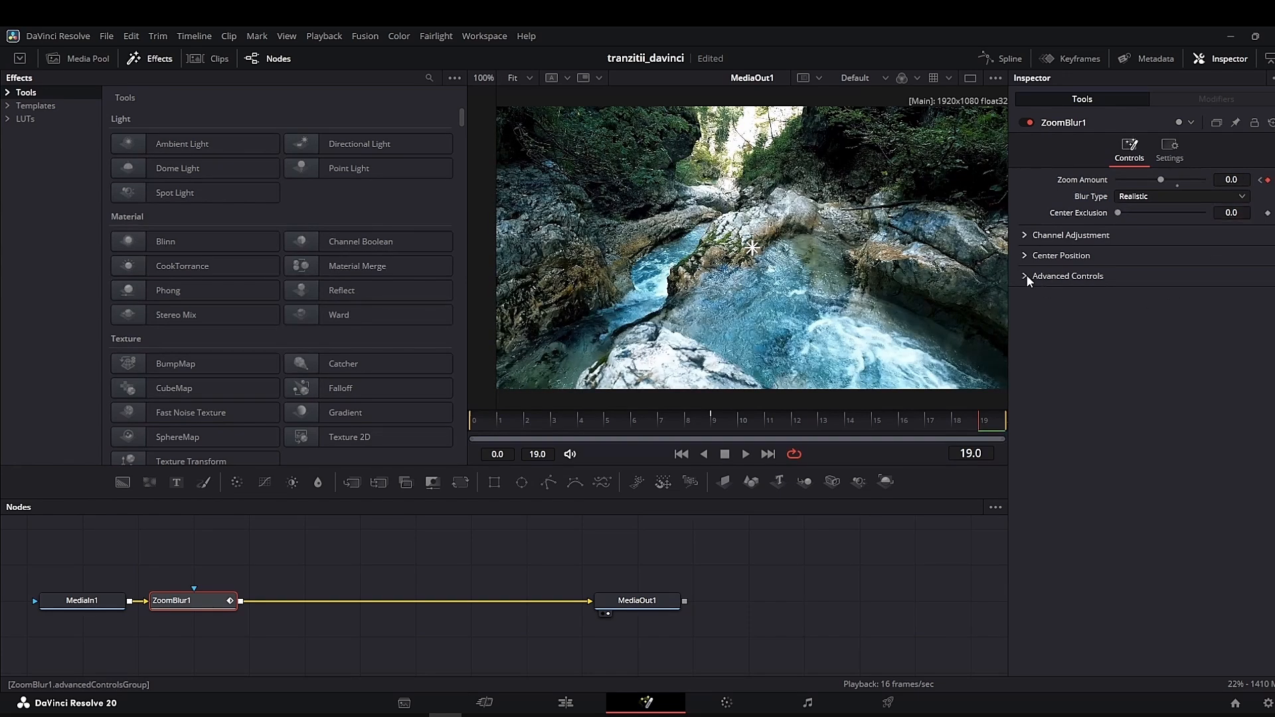
click(1144, 292)
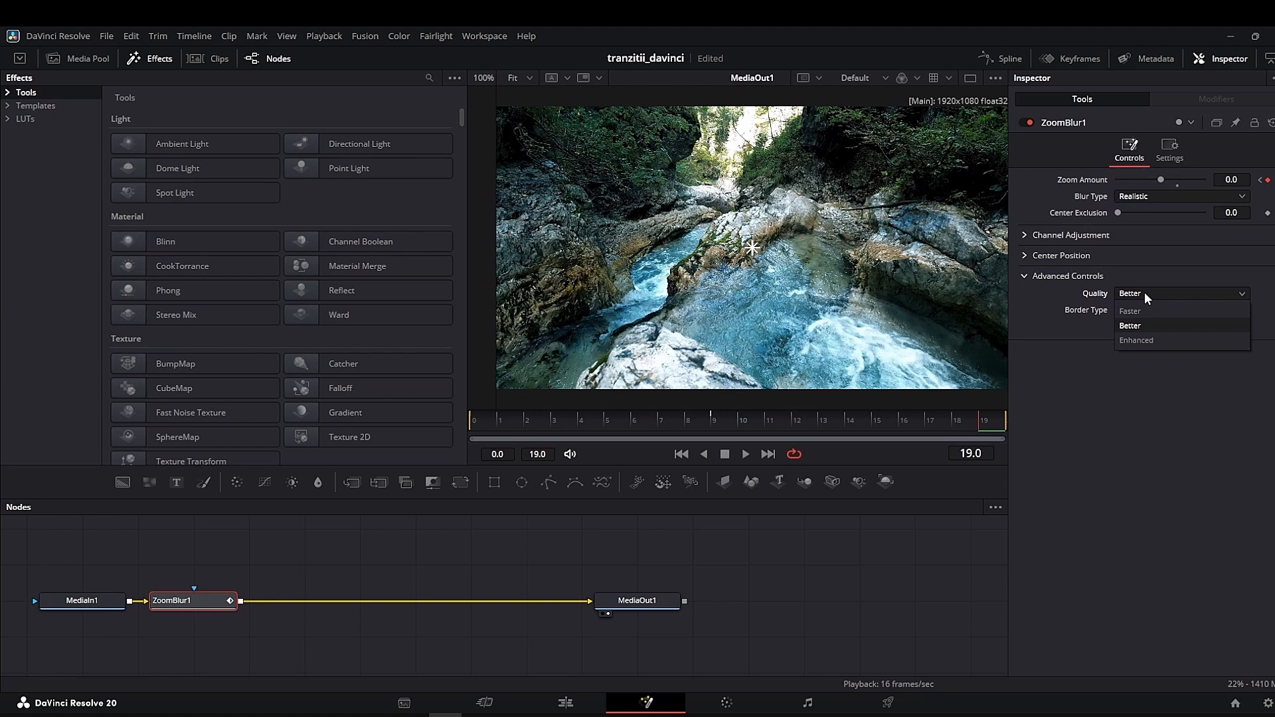
click(1134, 340)
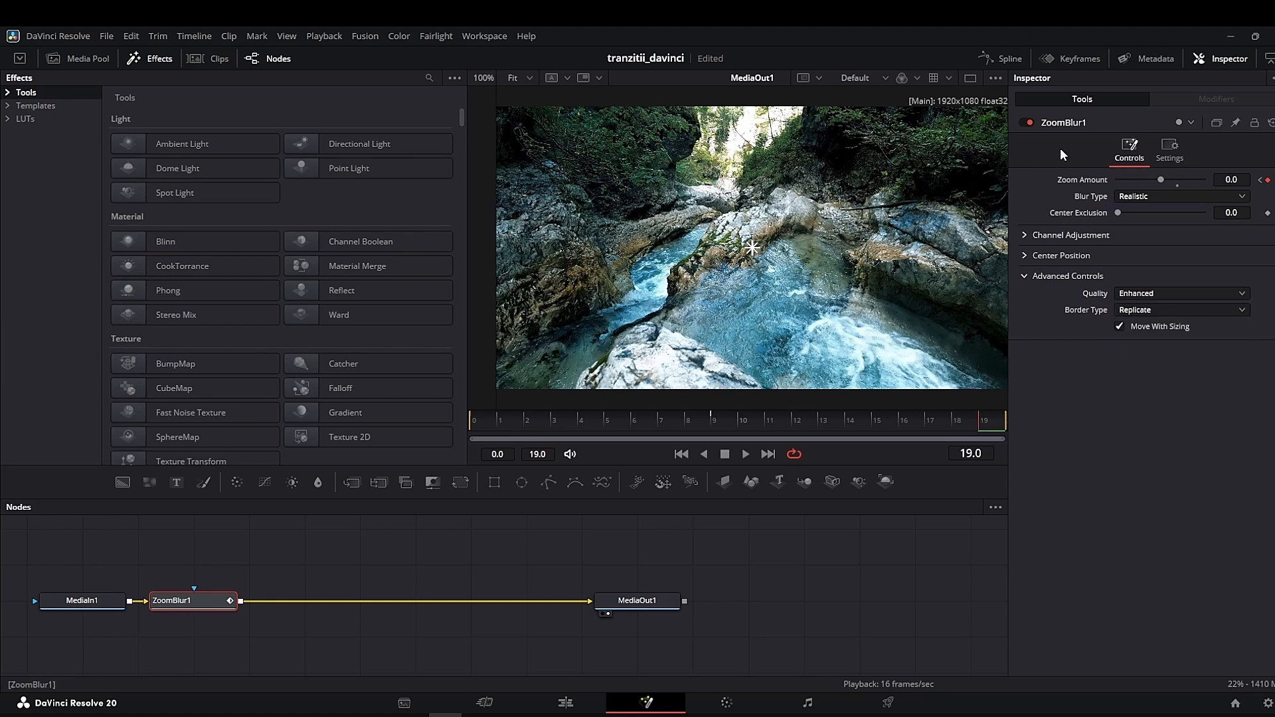
- Show the Zoom Amount curve in the Spline editor, smooth all its keyframes, and close the editor
click(1008, 58)
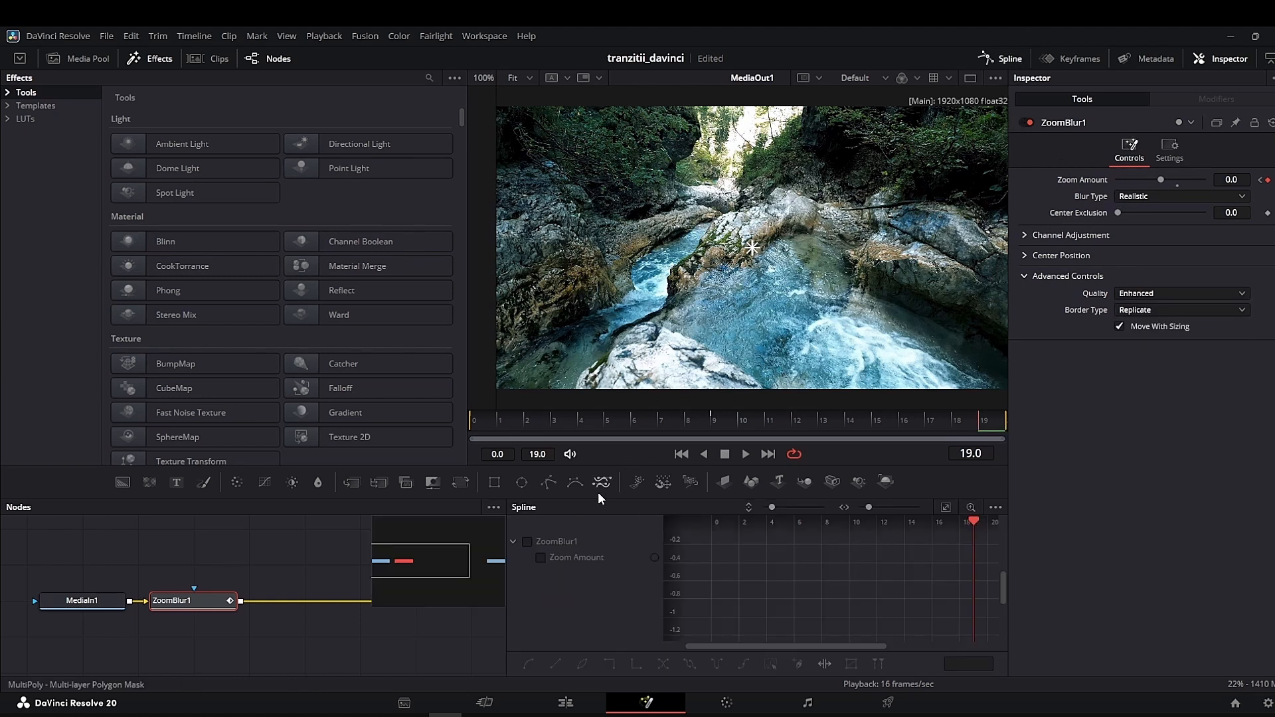
click(528, 541)
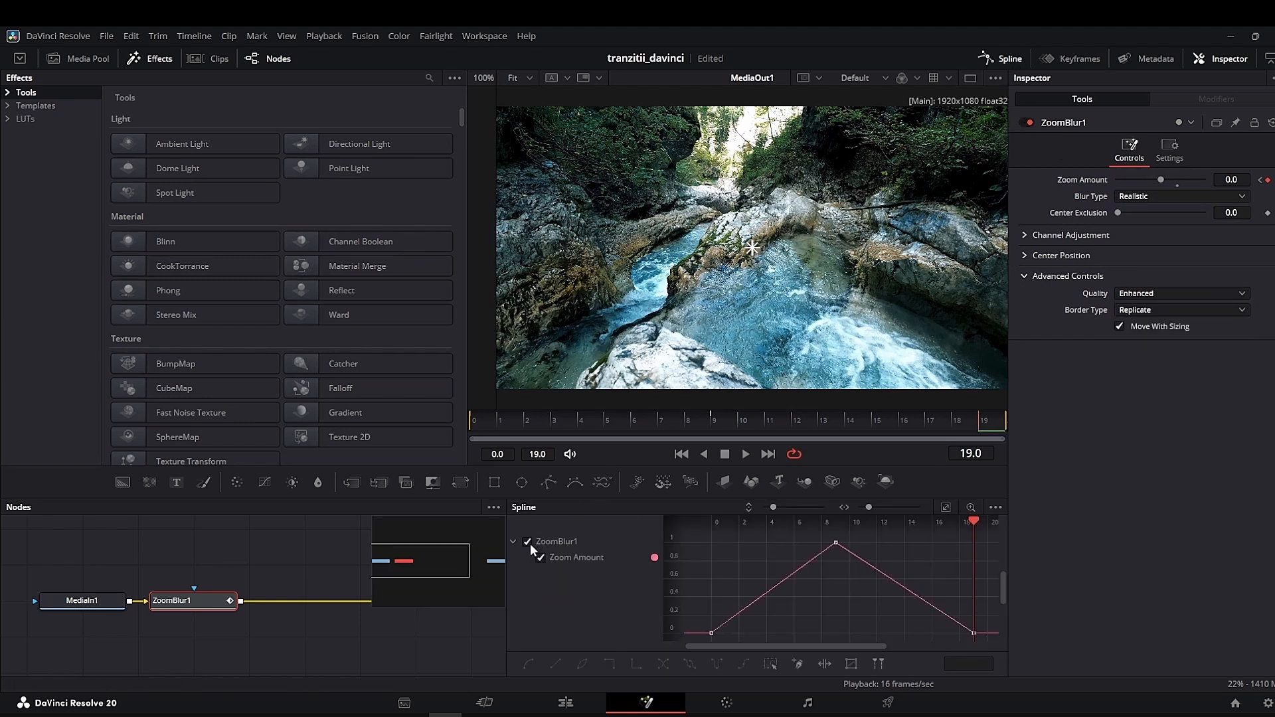
click(947, 506)
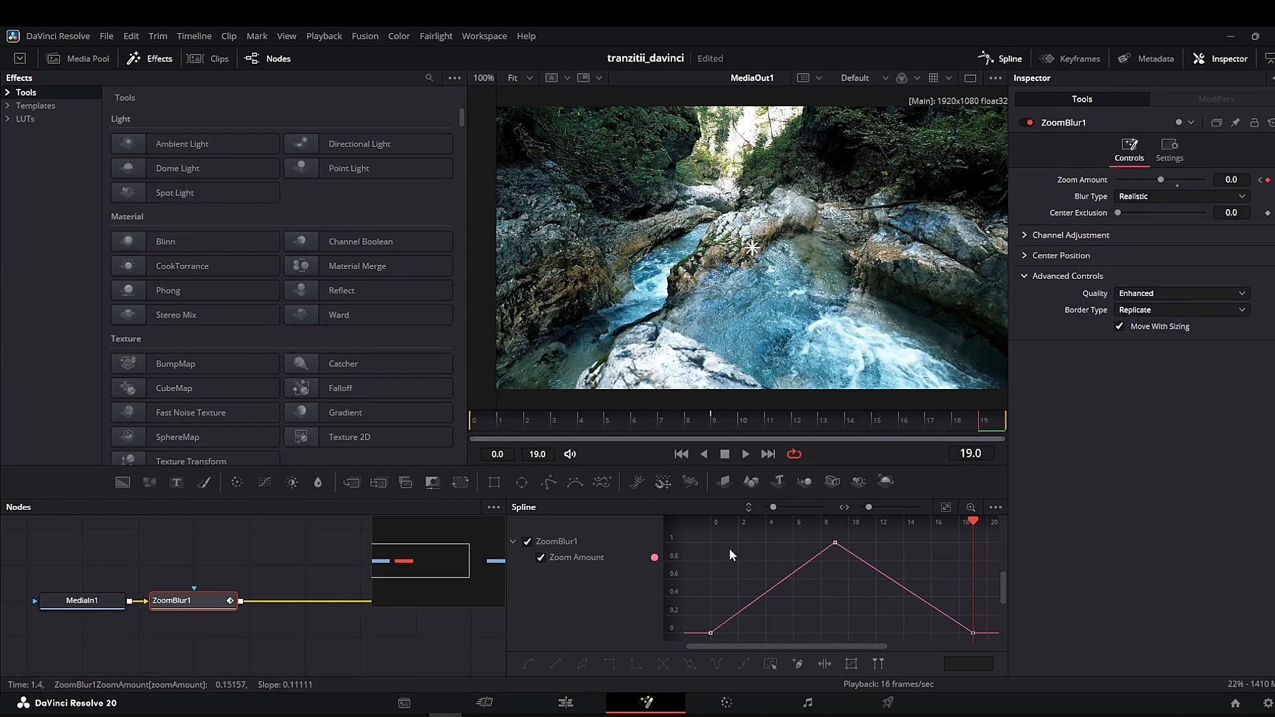
key(ctrl+a)
key(s)
click(1010, 60)
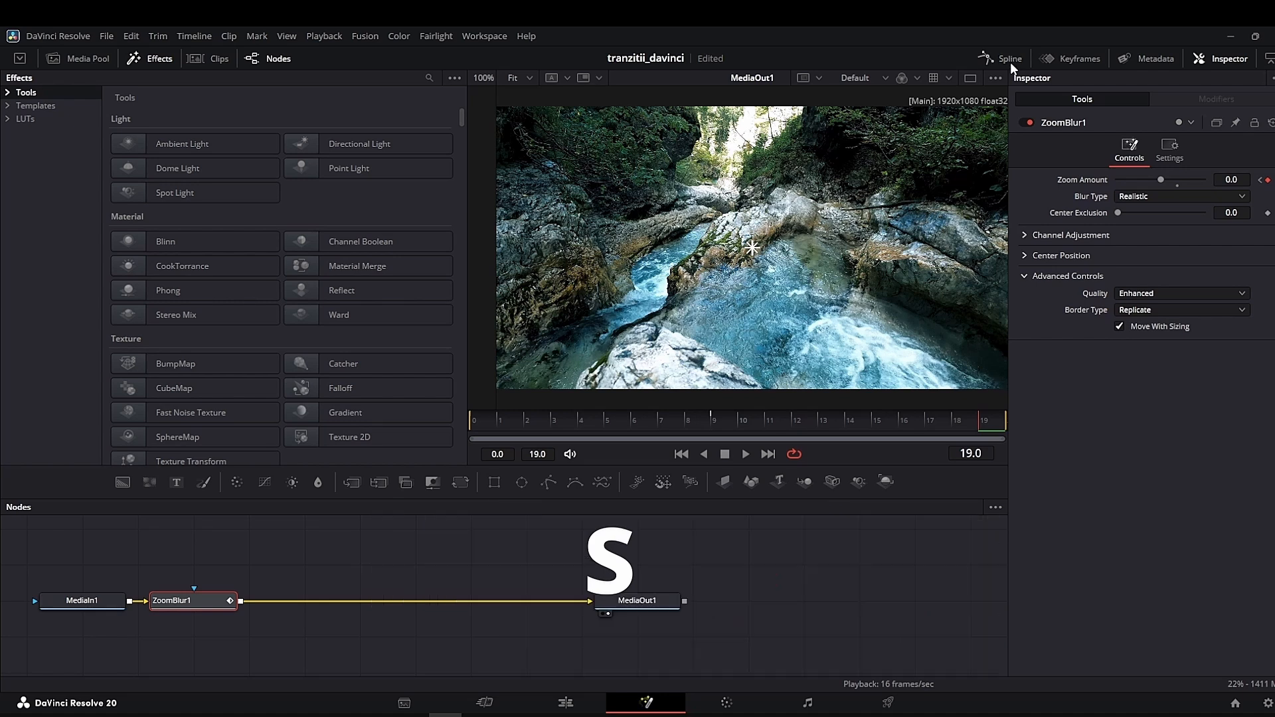
- Return to the Edit page and play Timeline 2 from just before the zoom blur transition
click(573, 704)
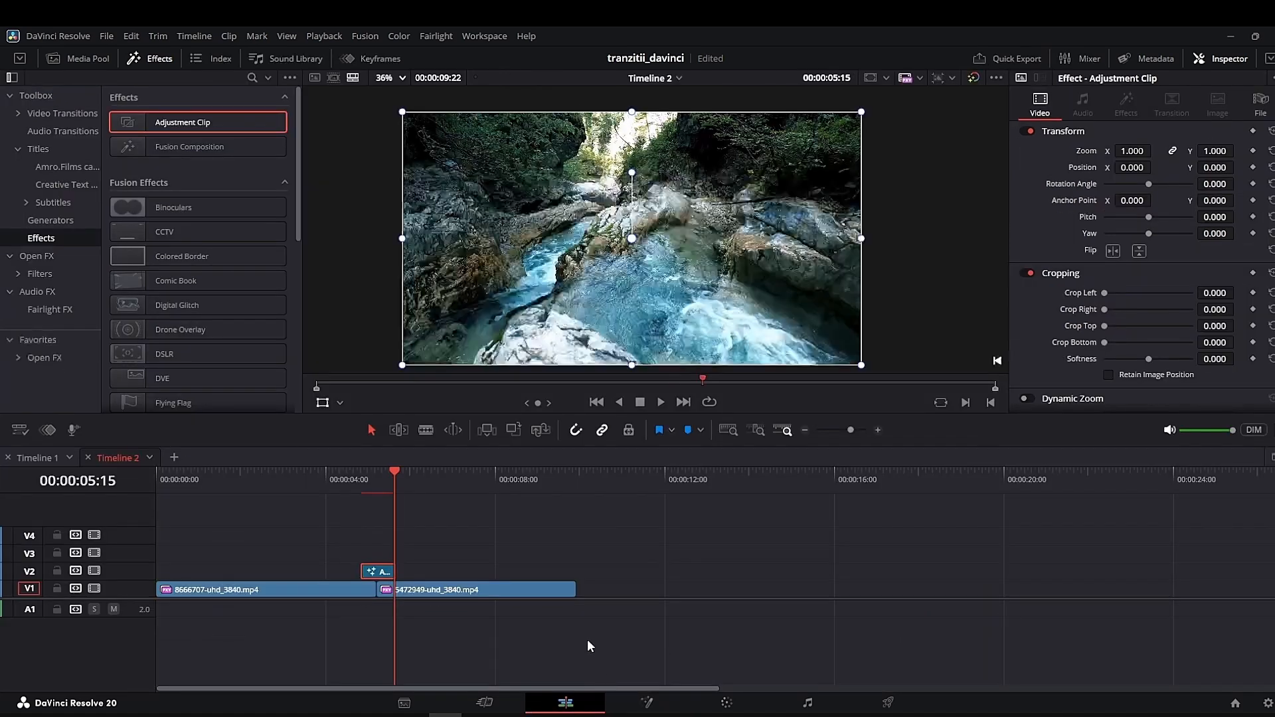
click(312, 475)
key(space)
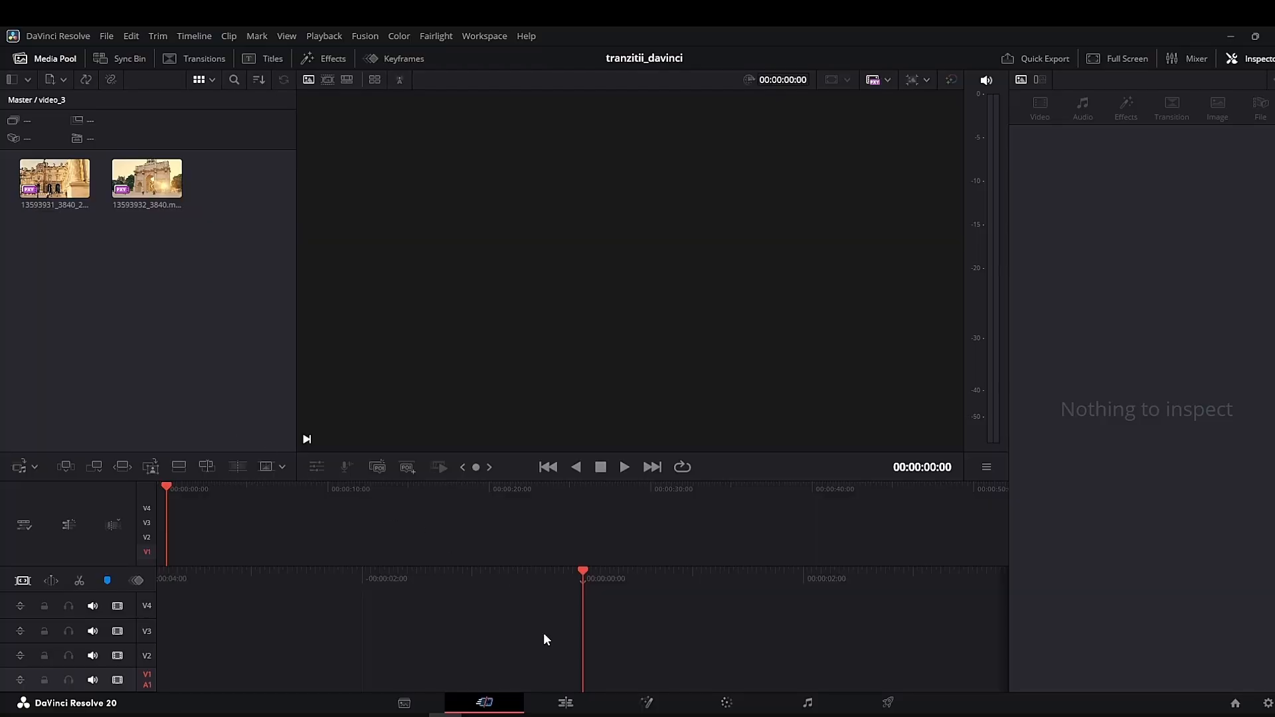
- On the Edit page, place the two video_3 clips back to back on V1 of Timeline 3
click(567, 702)
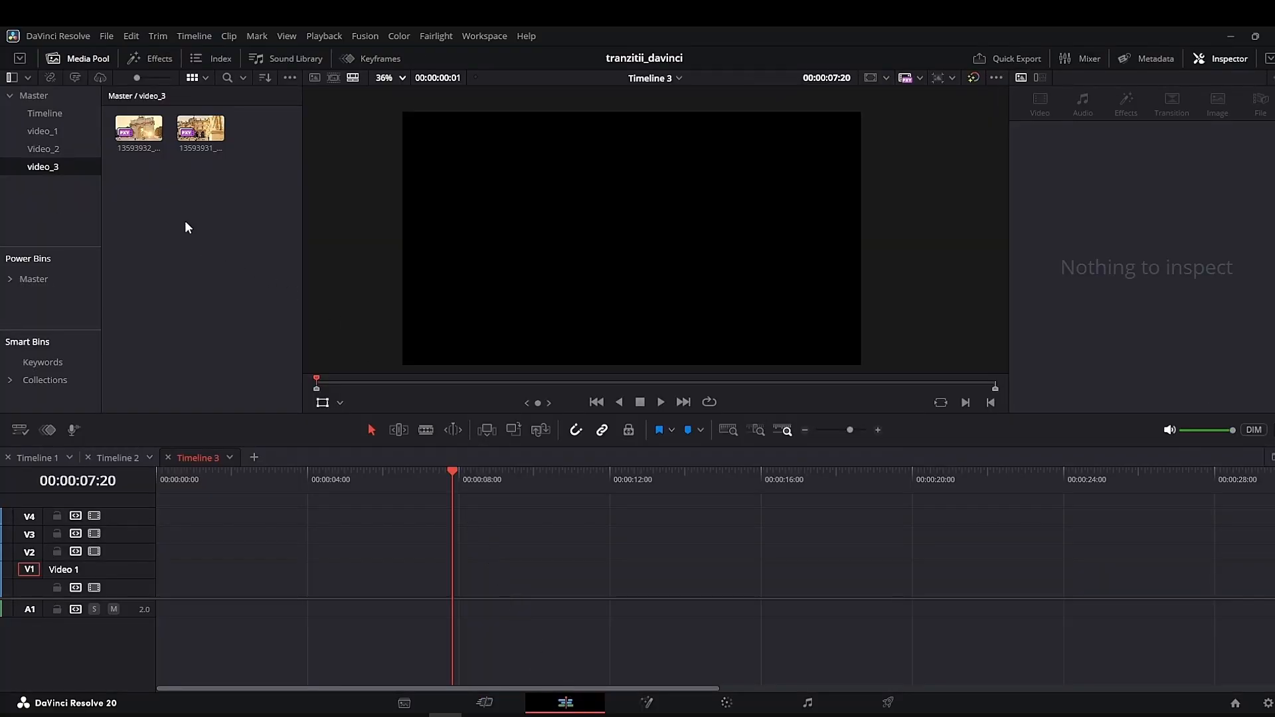
drag(242, 142, 131, 130)
drag(131, 130, 122, 137)
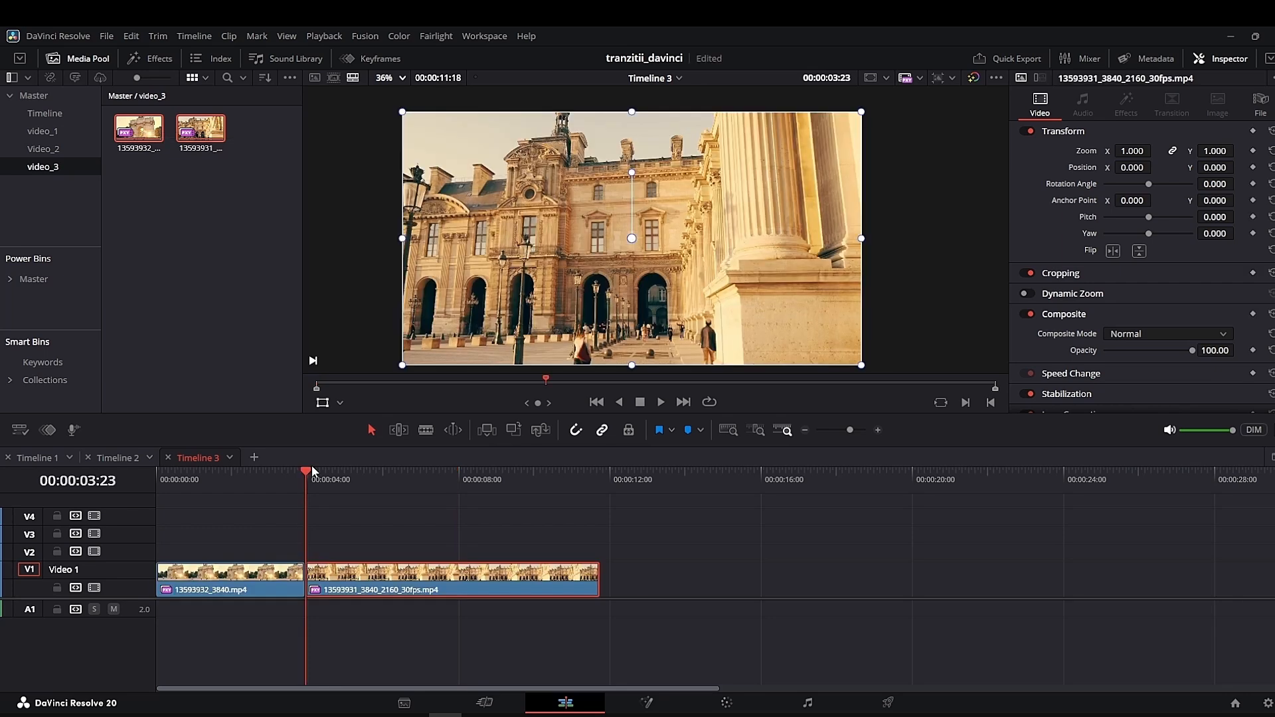
- Add an Adjustment Clip on V2 above the cut between the two video_3 clips
click(152, 58)
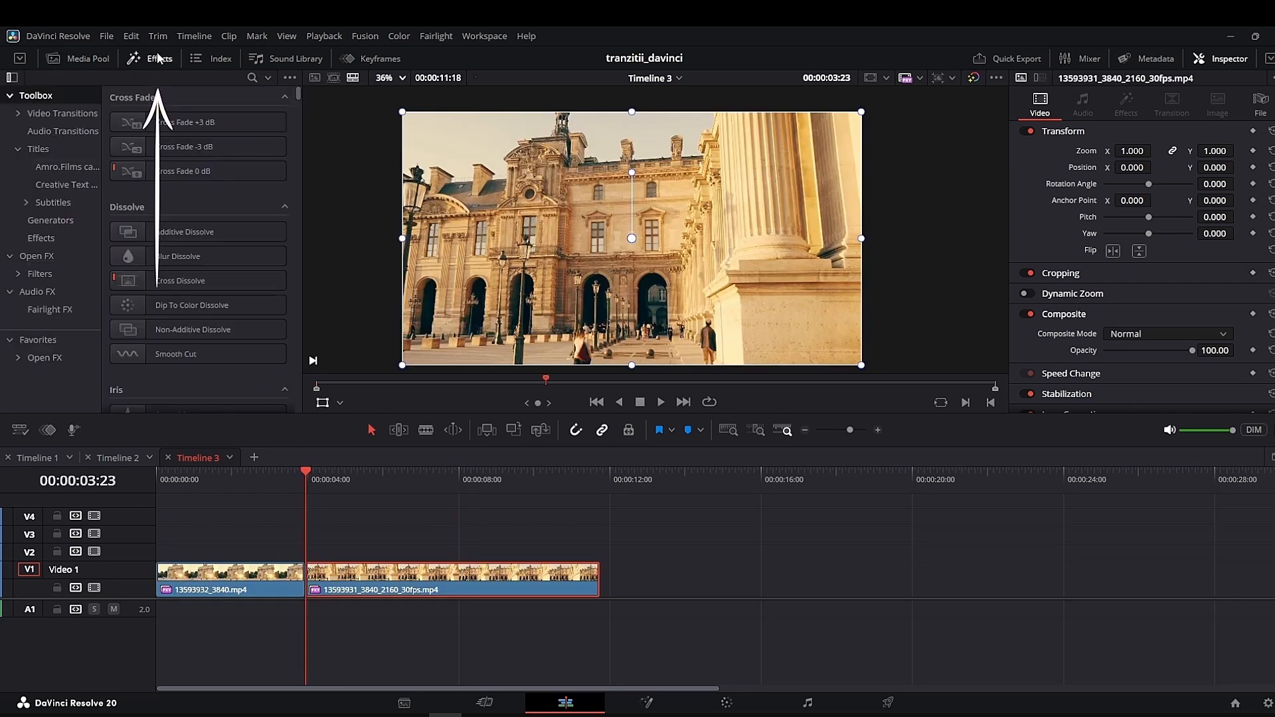
click(41, 237)
drag(162, 122, 297, 558)
- Set the adjustment clip's duration on Timeline 3 to 20 frames and center it over the cut
right_click(316, 555)
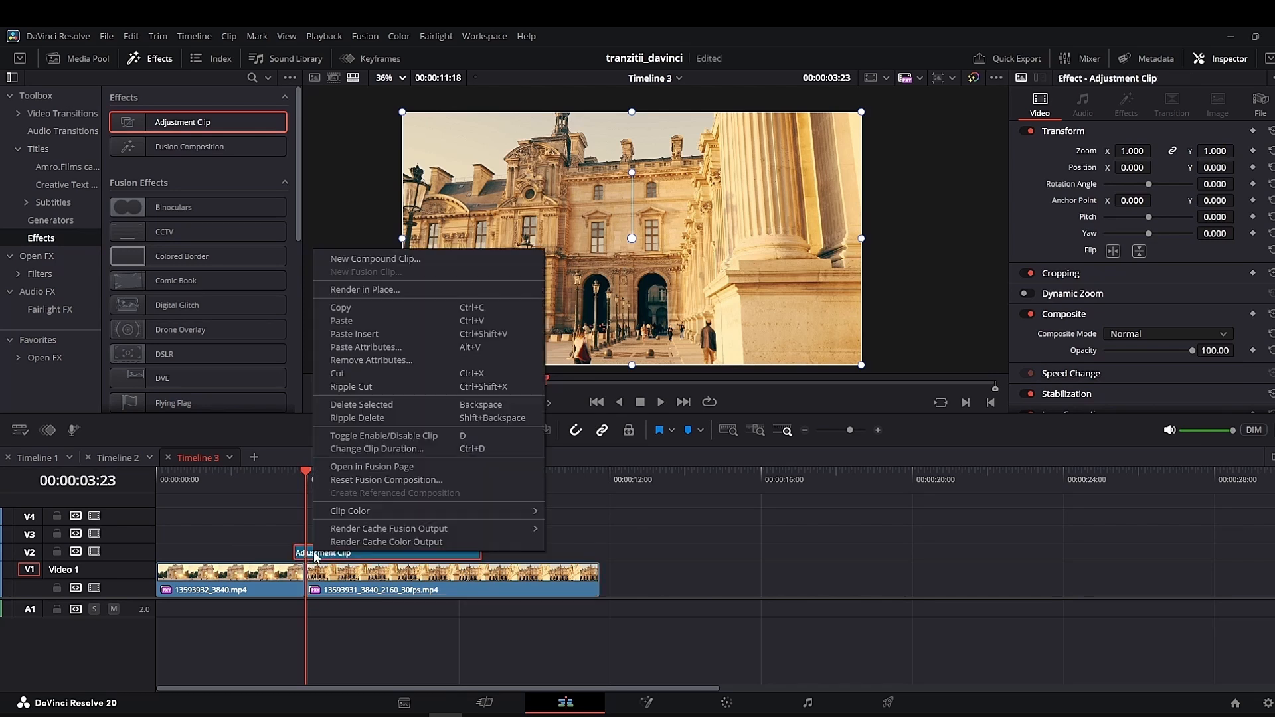
click(358, 449)
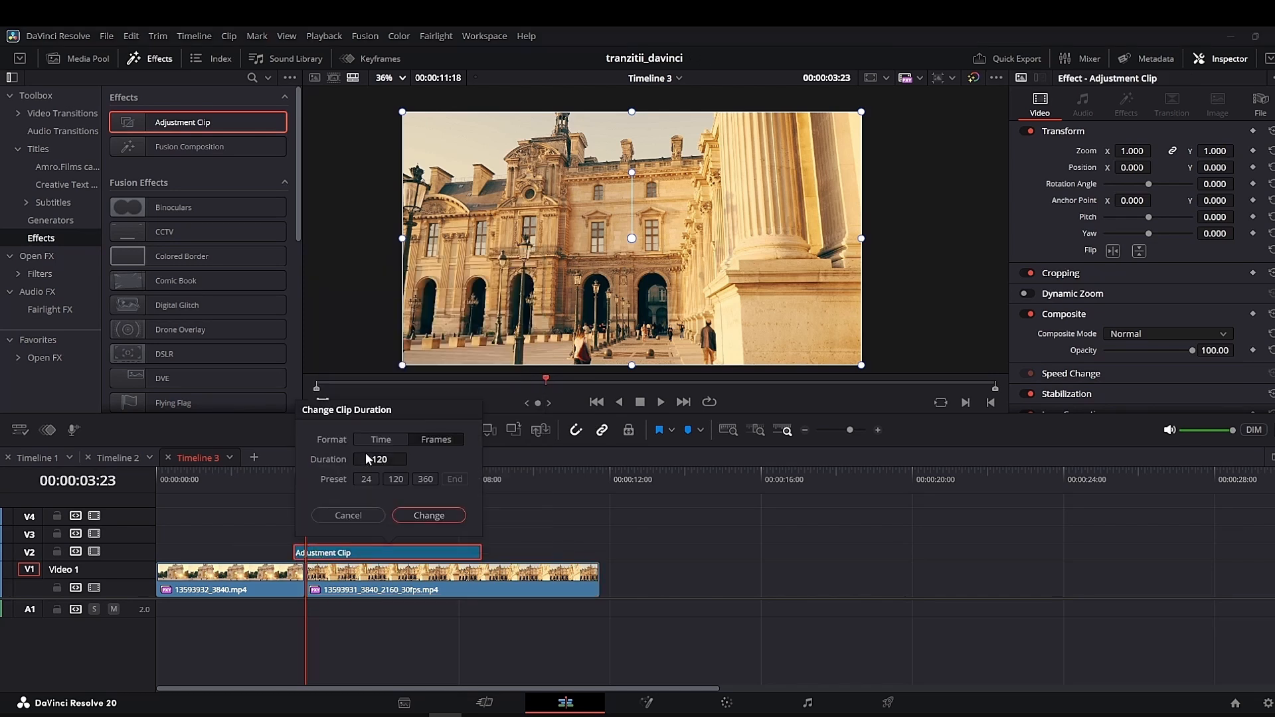
key(Tab)
click(429, 516)
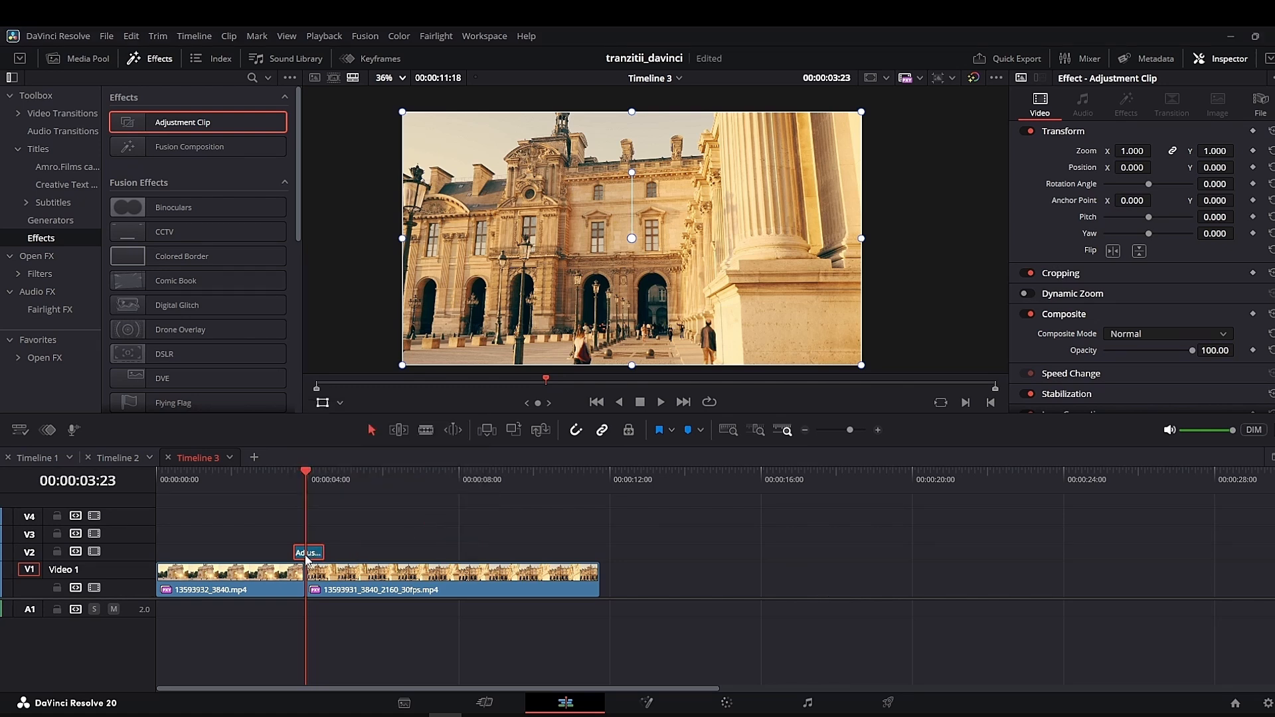
drag(308, 557, 307, 558)
- Open the adjustment clip in Fusion and insert a Directional Blur (DrBl) node midway between MediaIn1 and MediaOut1
right_click(312, 558)
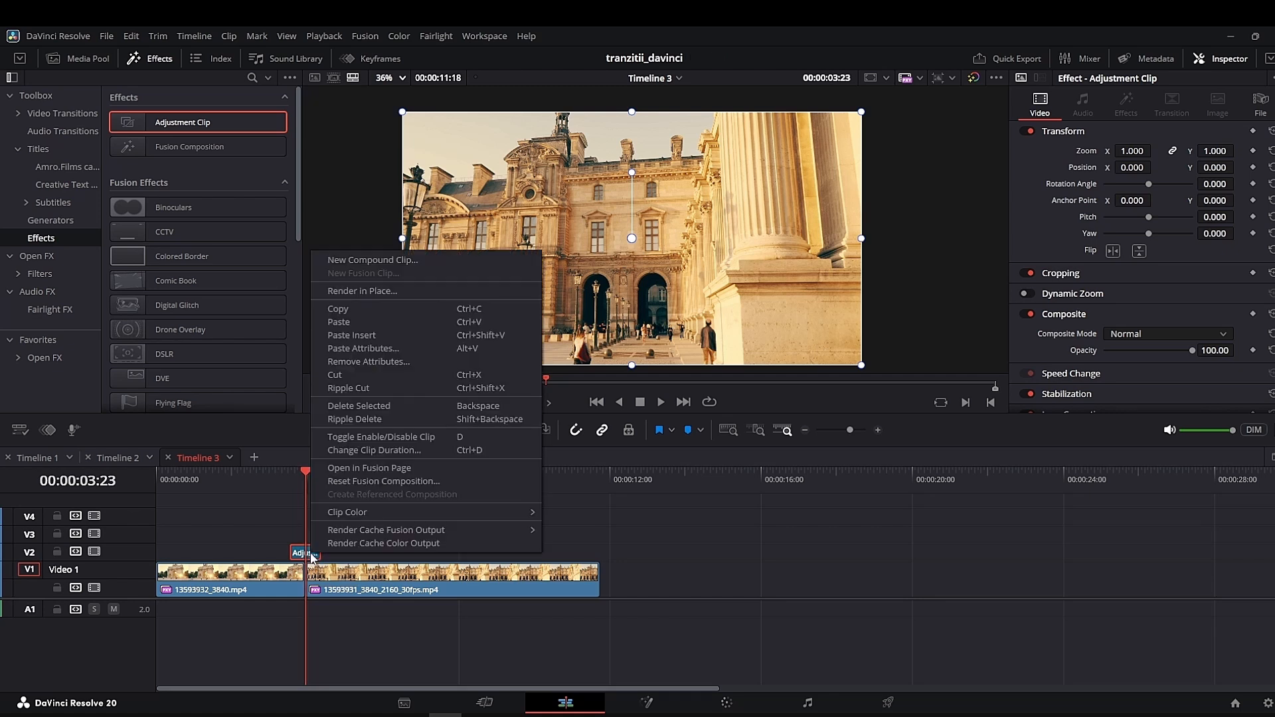
click(355, 469)
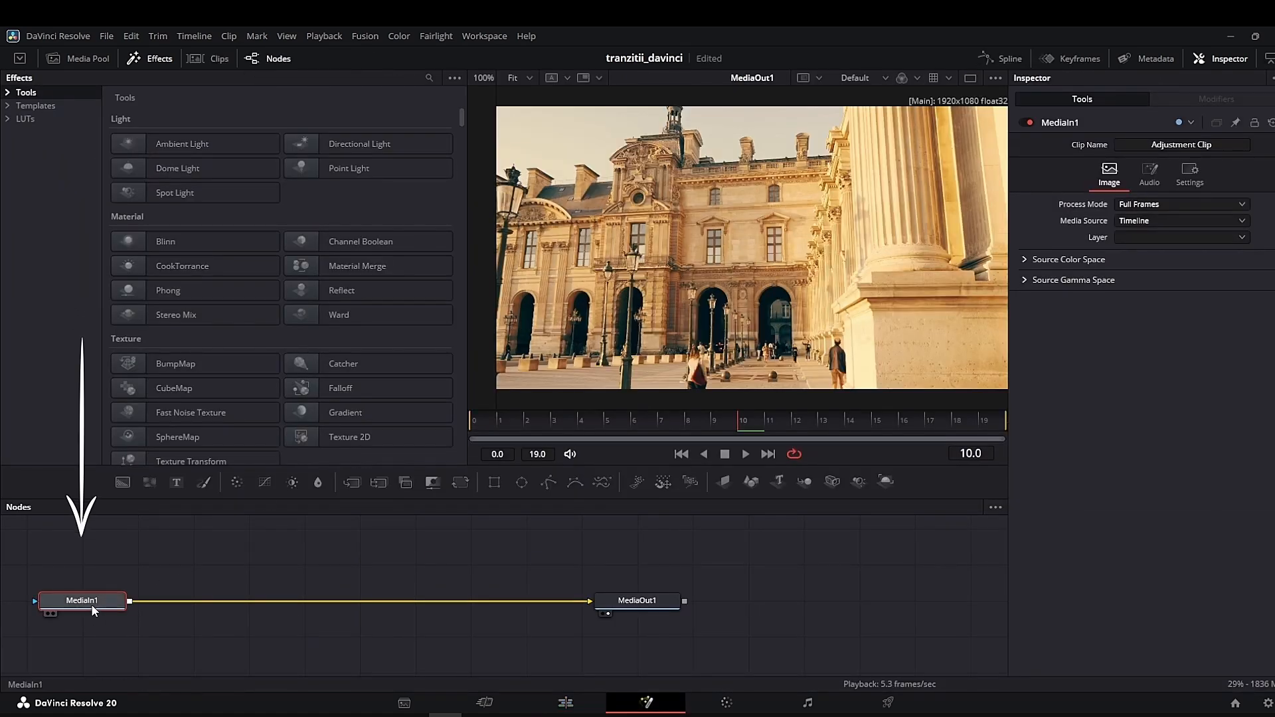
key(shift+space)
text(dir)
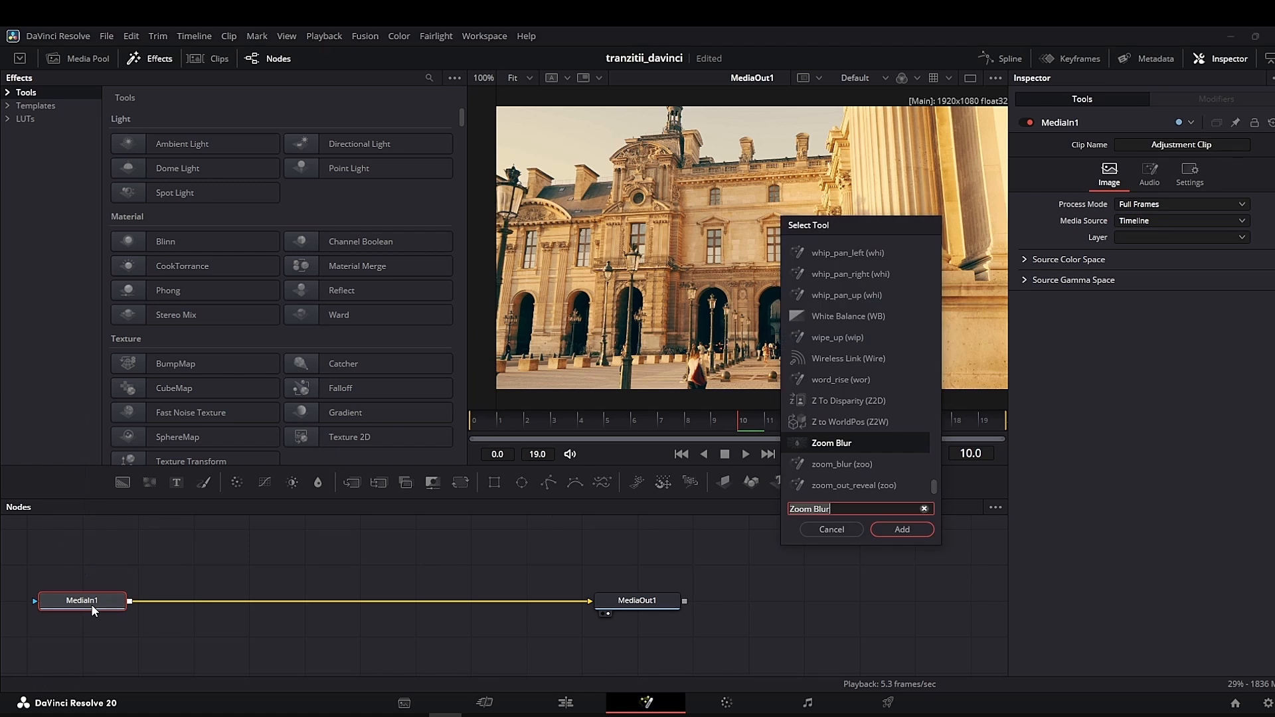
text(e)
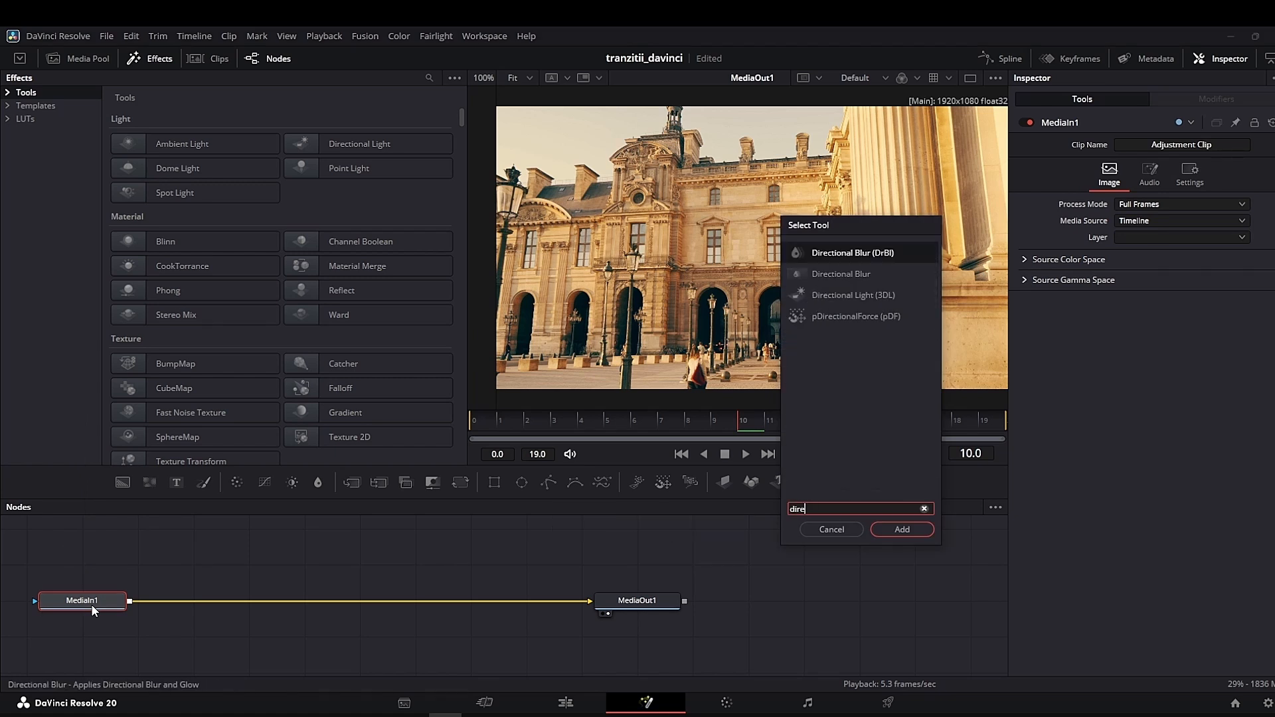
click(863, 255)
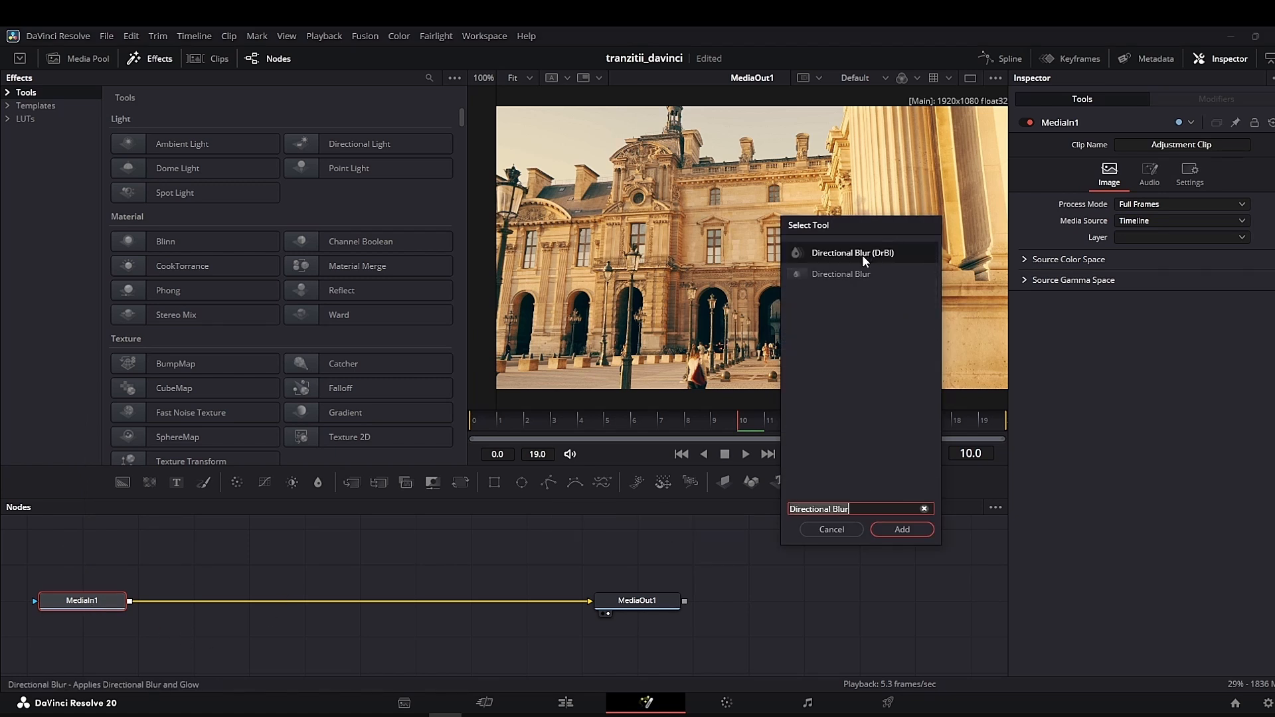
click(901, 528)
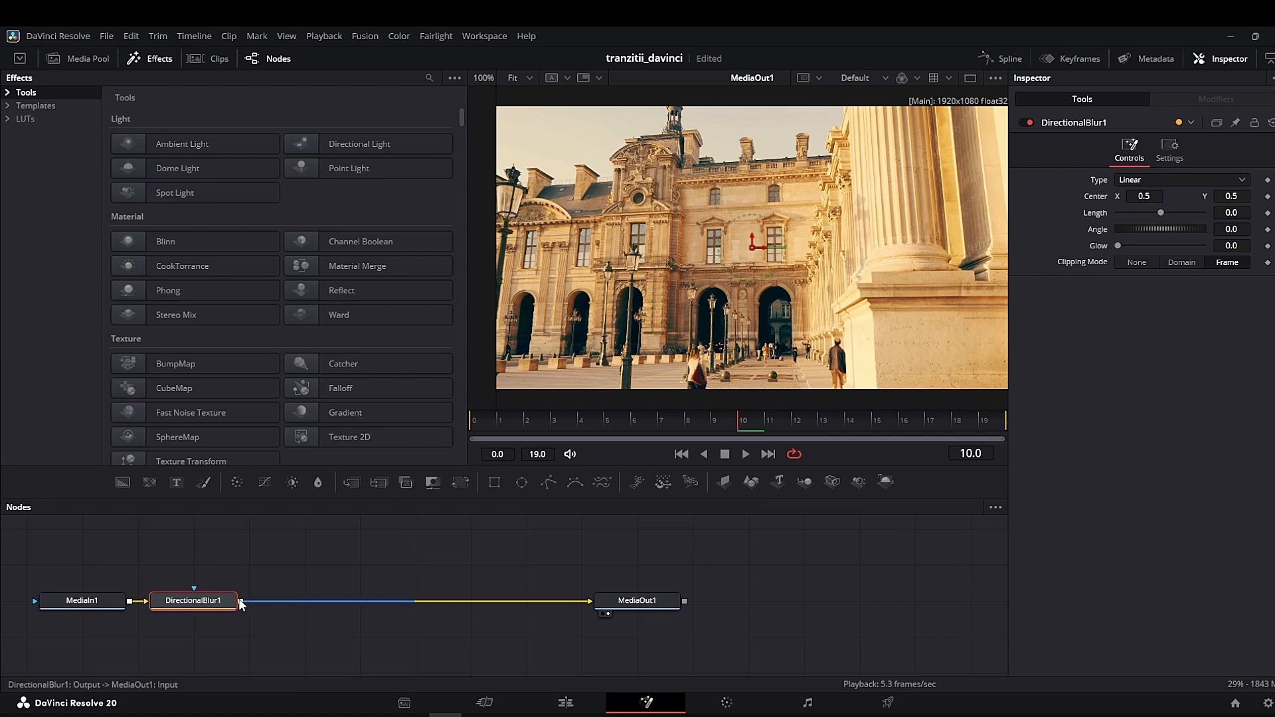
drag(214, 603, 257, 611)
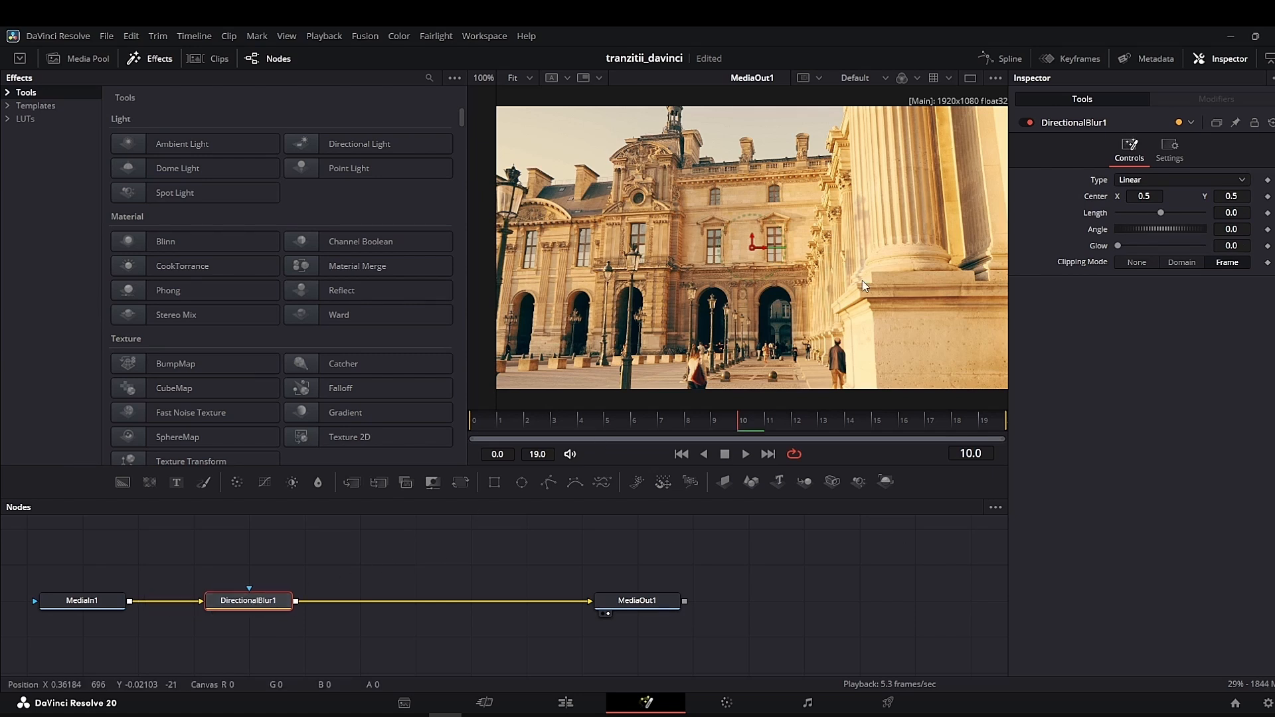
- Set the directional blur's type to Zoom and keyframe its Length at 0.1 and Angle at 30.0 on frame 9
click(1130, 182)
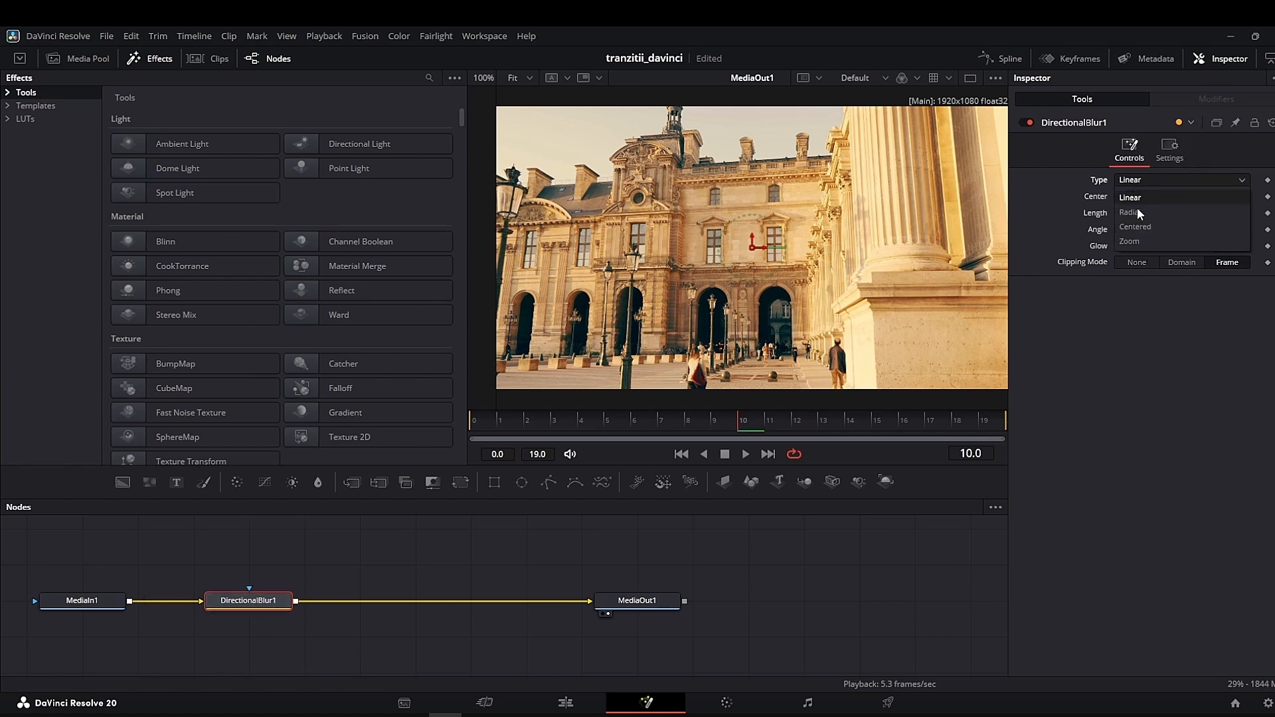
click(1136, 241)
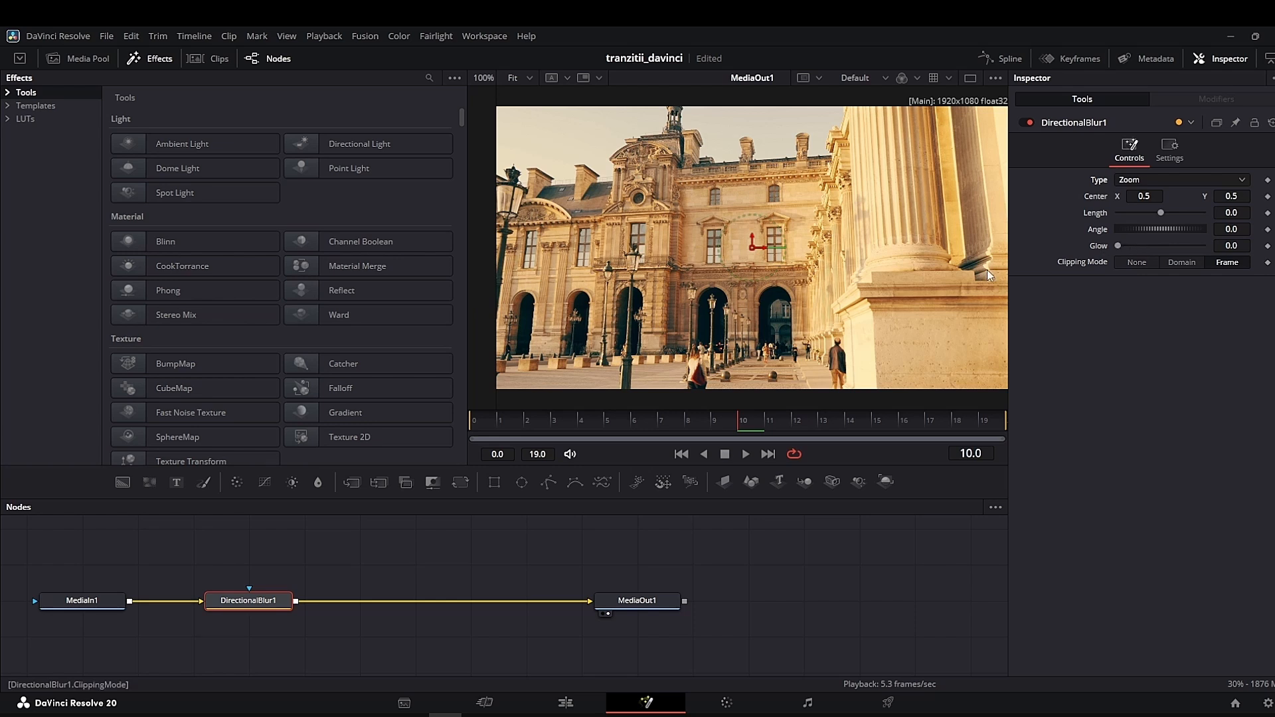
click(712, 421)
click(1267, 212)
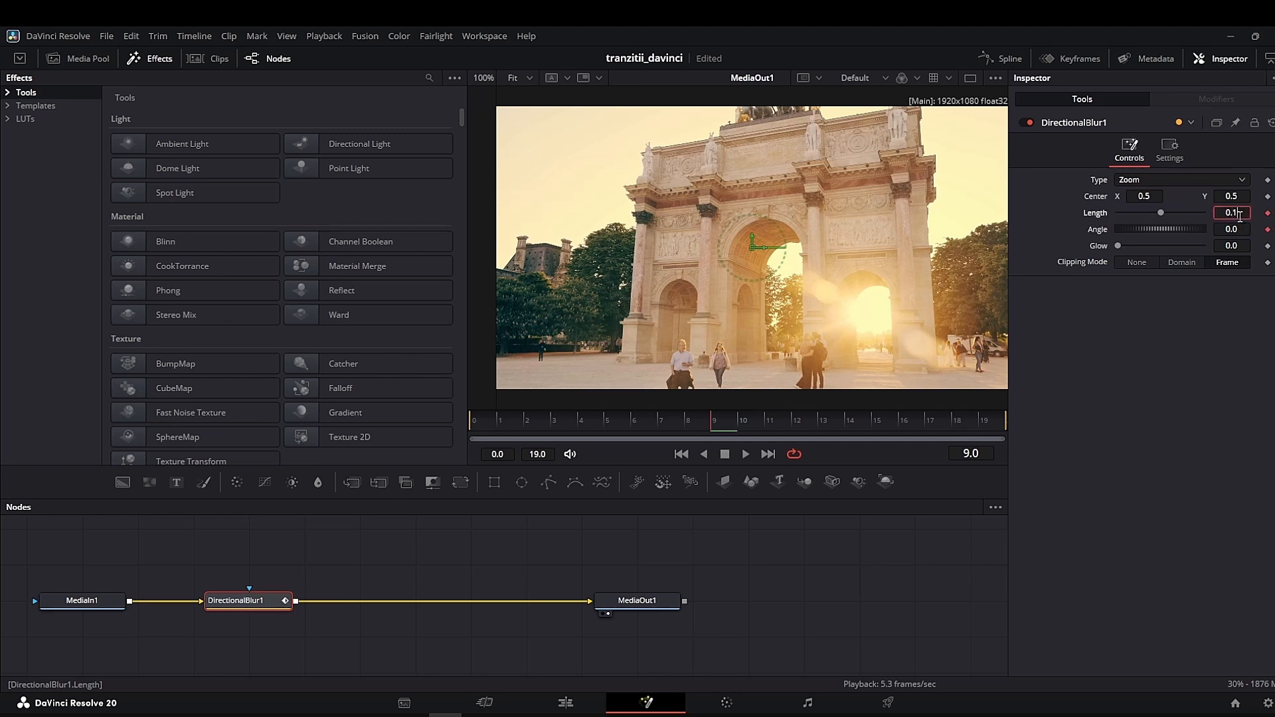
click(1239, 230)
text(30)
key(Tab)
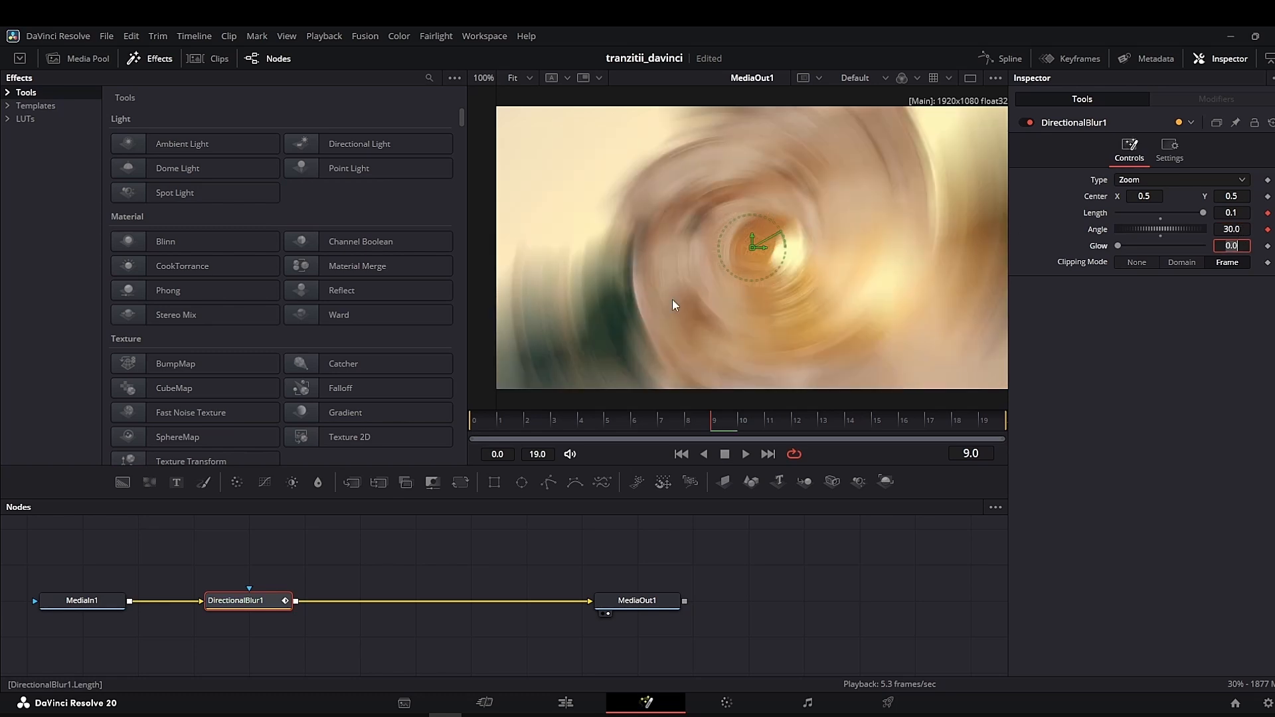
- Keyframe the directional blur's Length and Angle at 0.0 on frame 0 and on frame 19
click(480, 420)
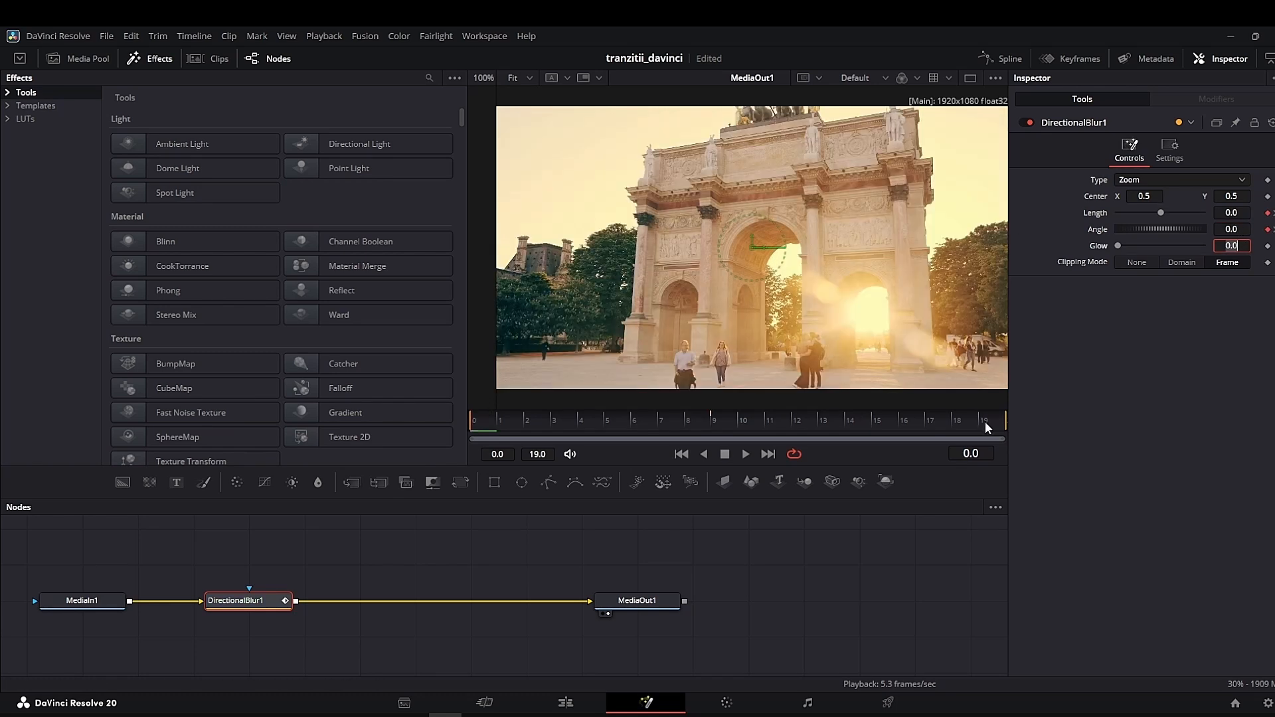
click(983, 419)
click(1239, 213)
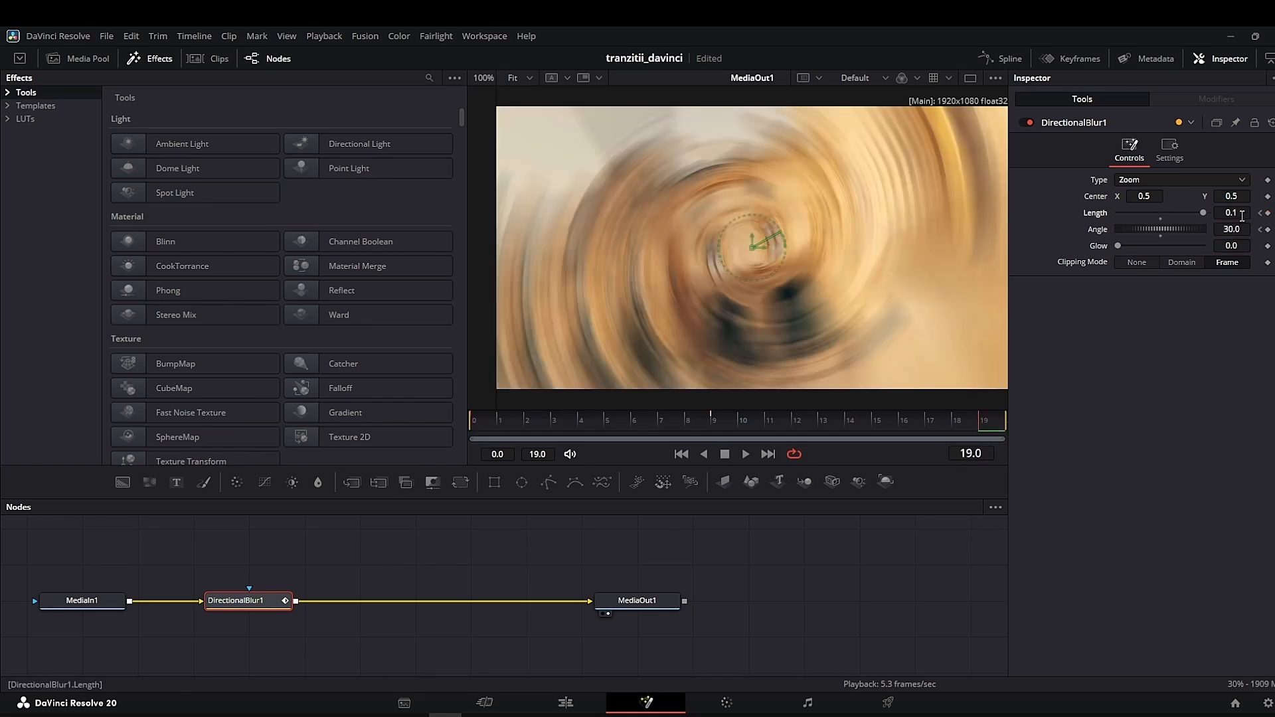
text(0)
key(Tab)
text(0)
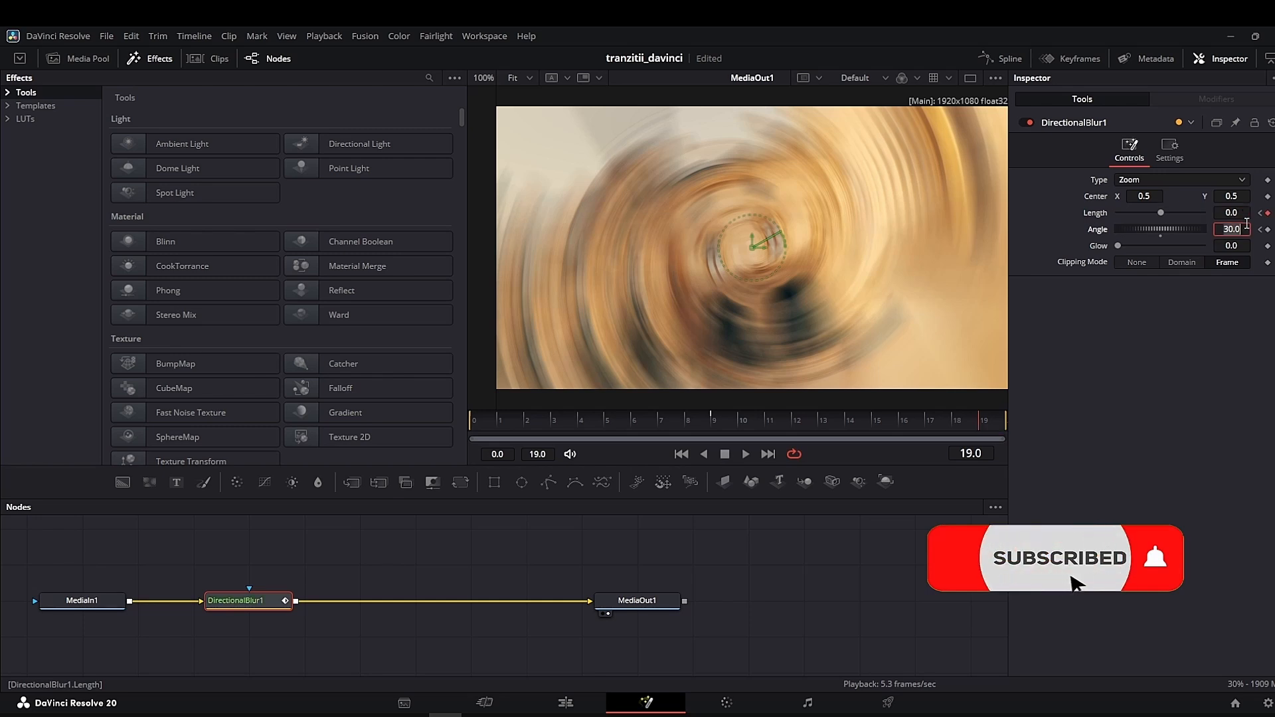
key(Tab)
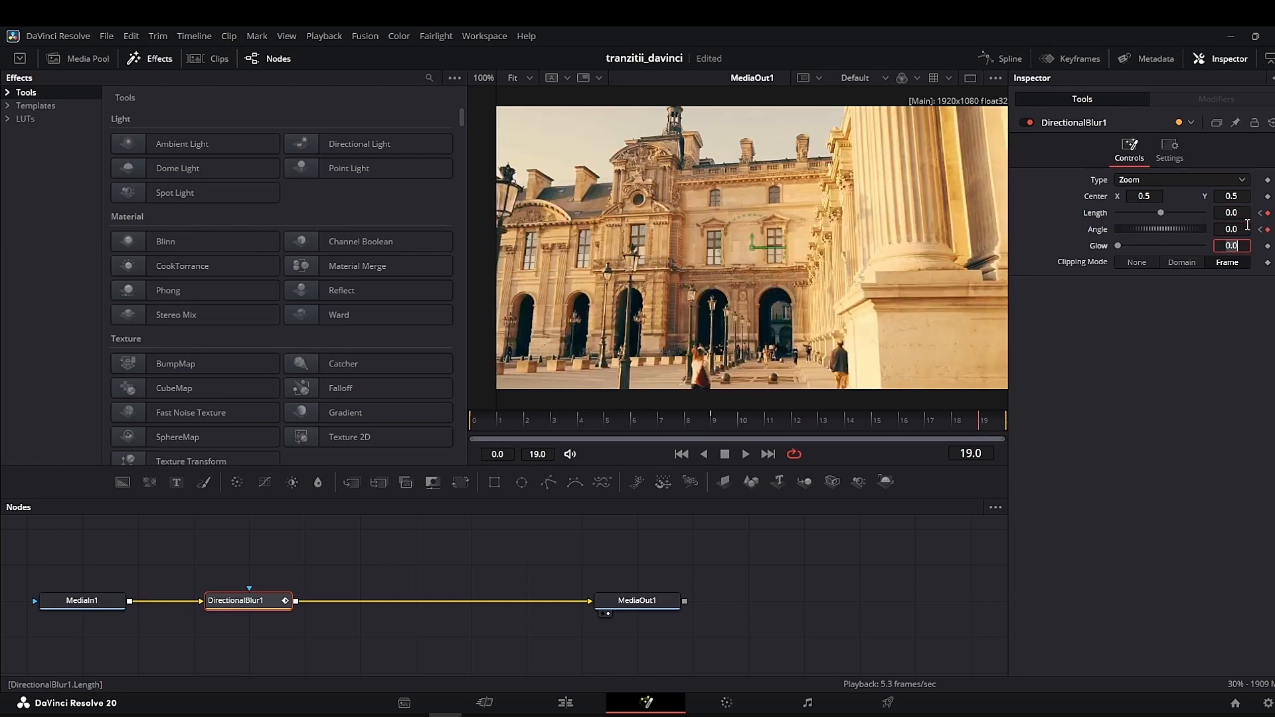
- Show the DirectionalBlur1 curves in the Spline editor and smooth all Length and Angle keyframes
click(1009, 59)
click(529, 543)
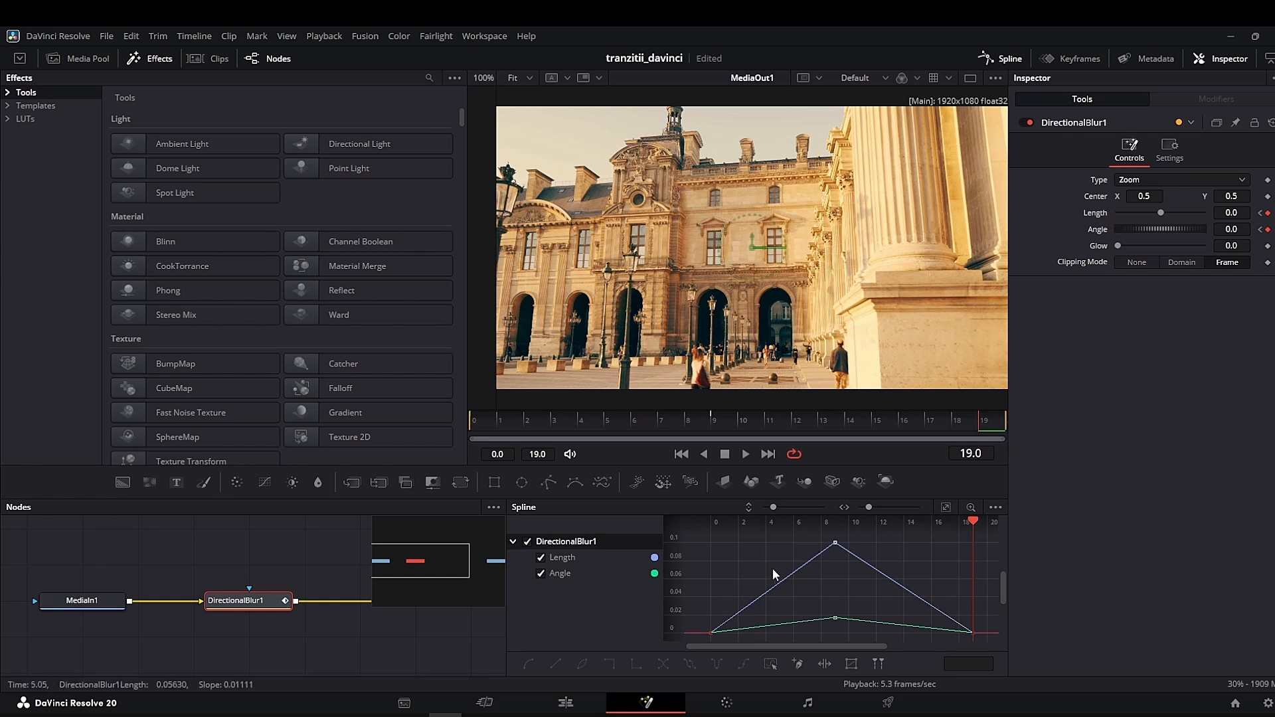
key(ctrl+a)
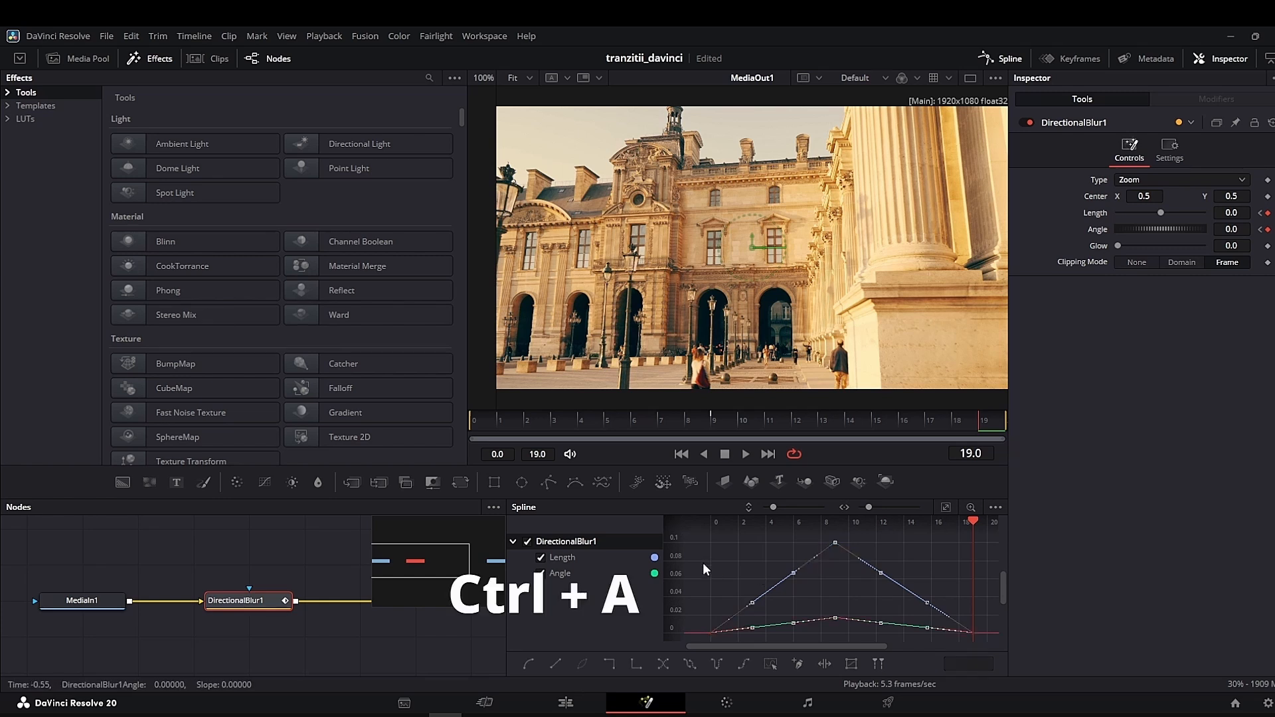
key(s)
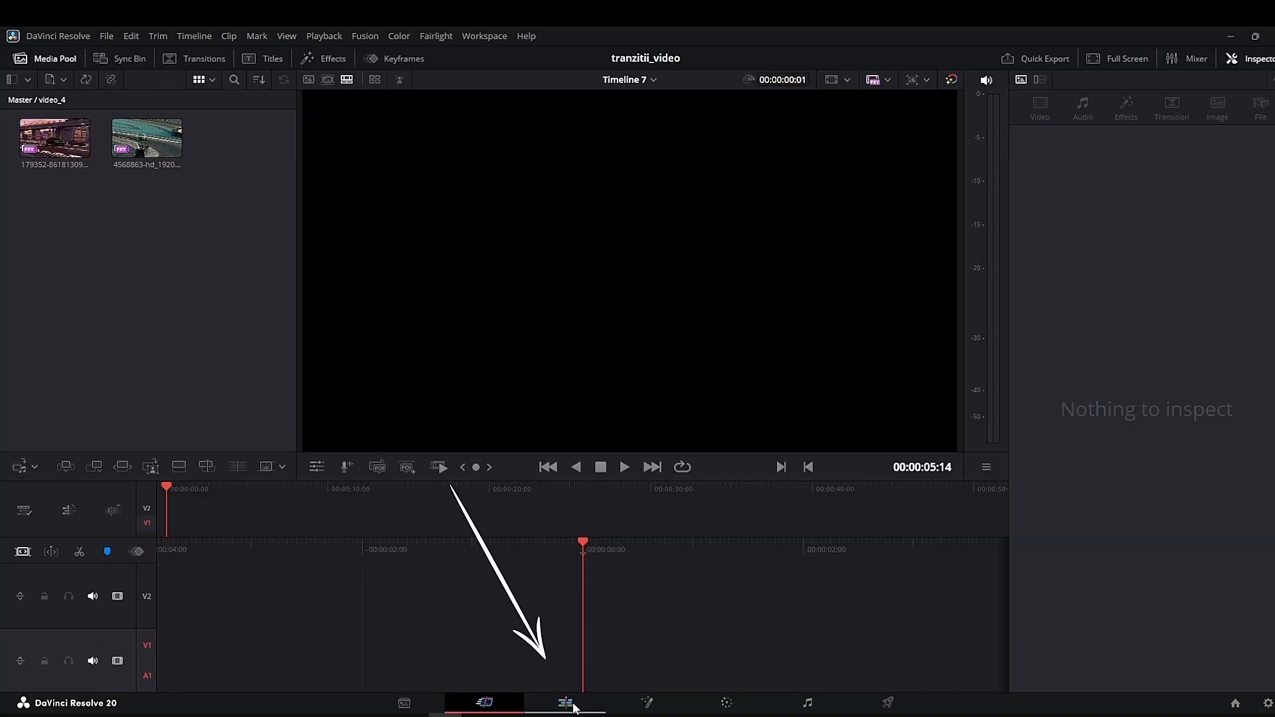
- Place the two video_4 clips on V1 of Timeline 7 and add an Adjustment Clip on V2 over their cut
click(569, 705)
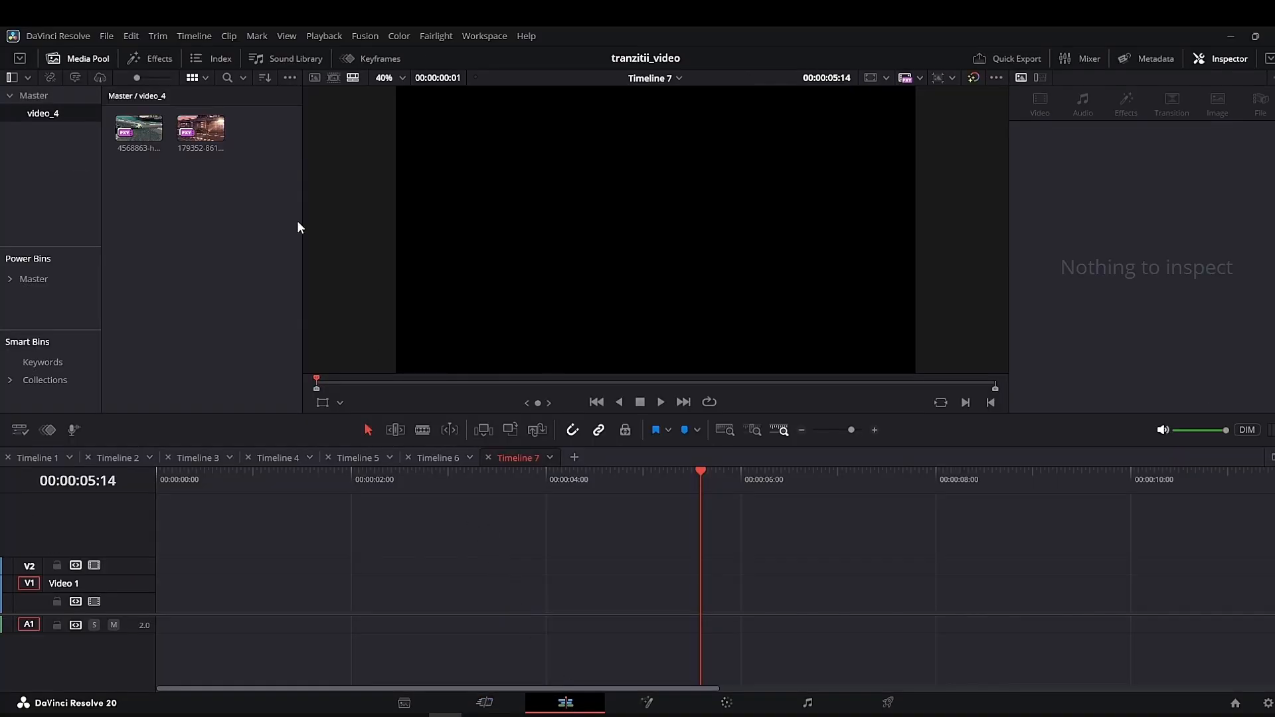
drag(190, 133, 160, 584)
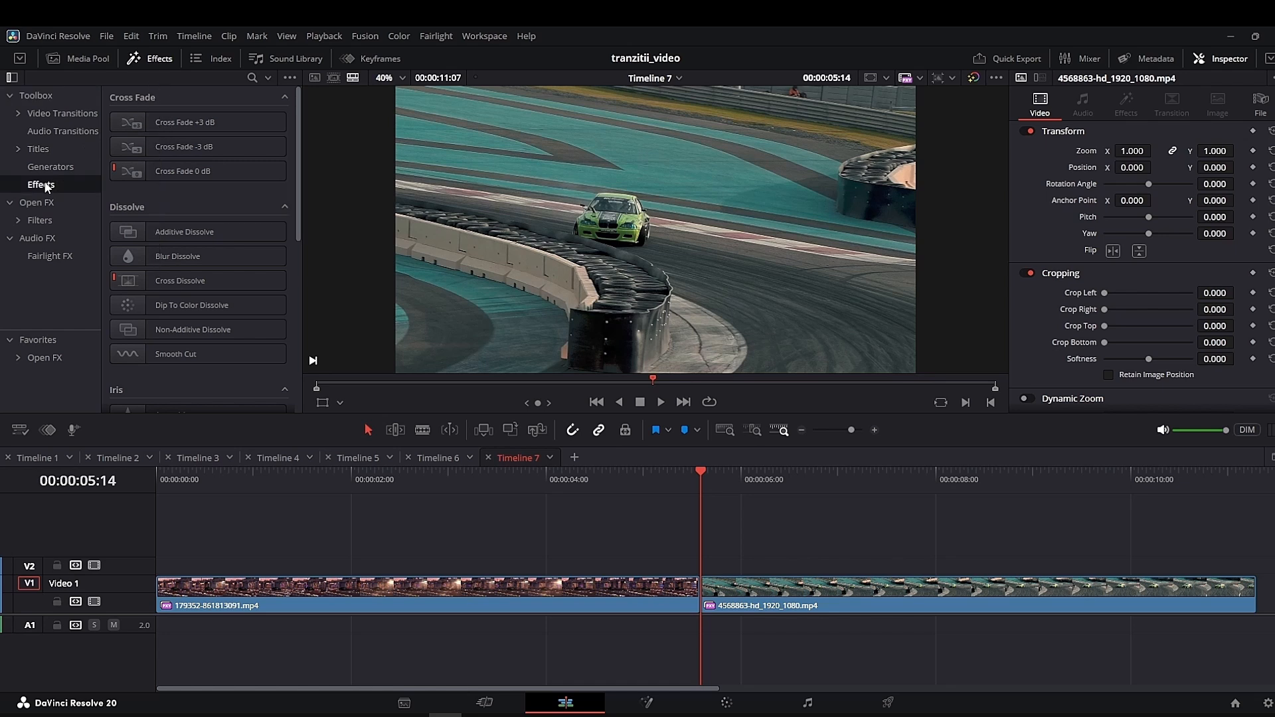
click(58, 184)
drag(203, 124, 696, 564)
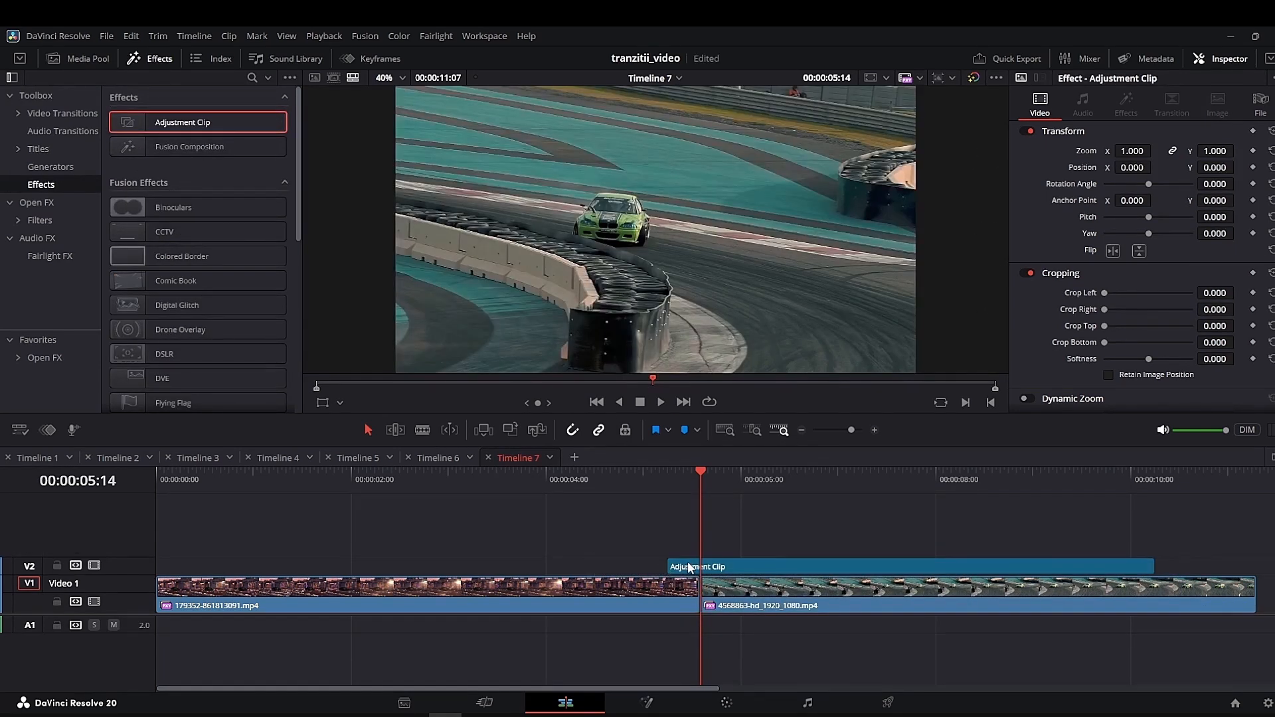
- Set the adjustment clip's duration on Timeline 7 to 14 frames and center it over the cut
right_click(690, 566)
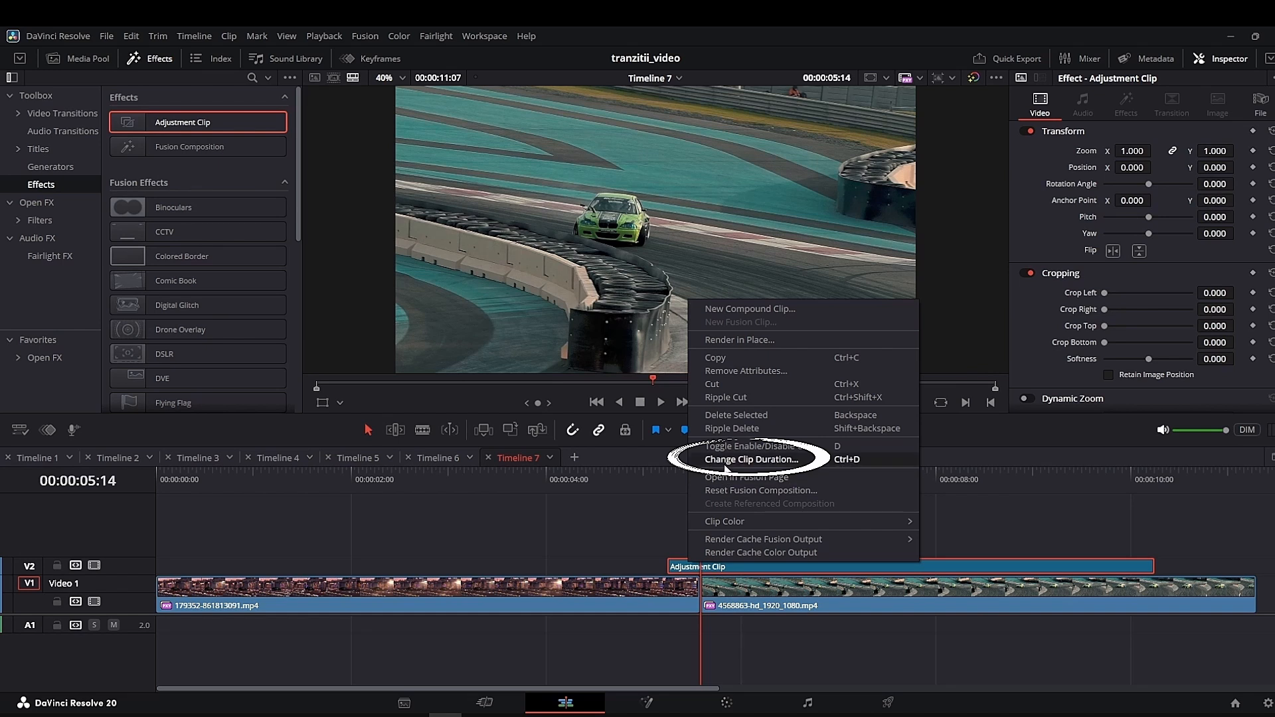
click(726, 468)
click(951, 452)
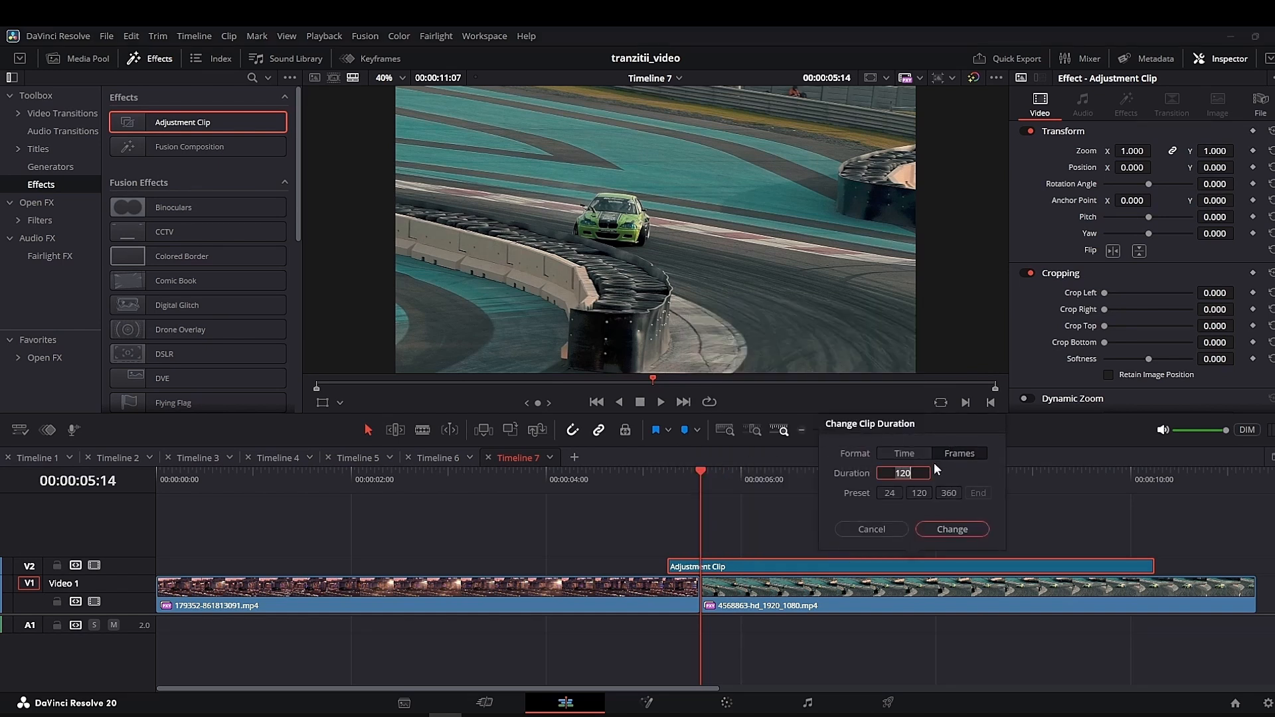
click(959, 531)
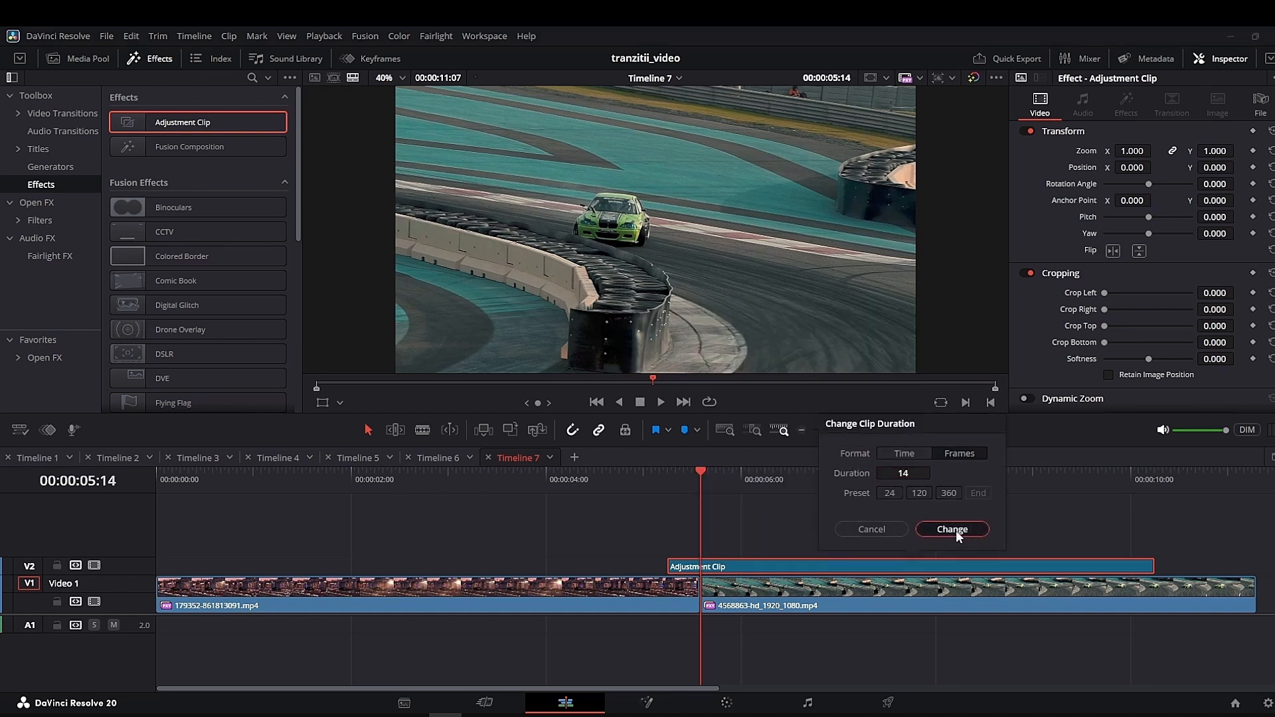
drag(686, 571, 693, 572)
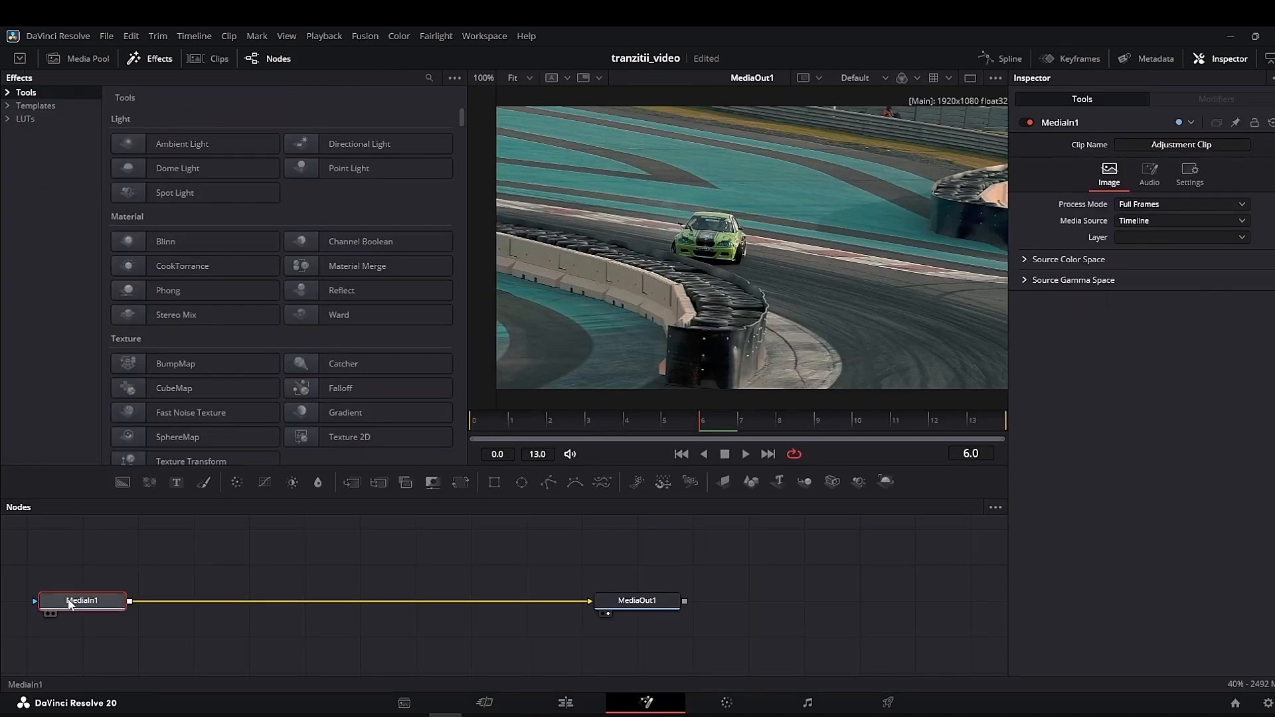
- In the adjustment clip's Fusion composition, insert the Camera Shake effect (not the CShk variant) between MediaIn1 and MediaOut1
key(shift+space)
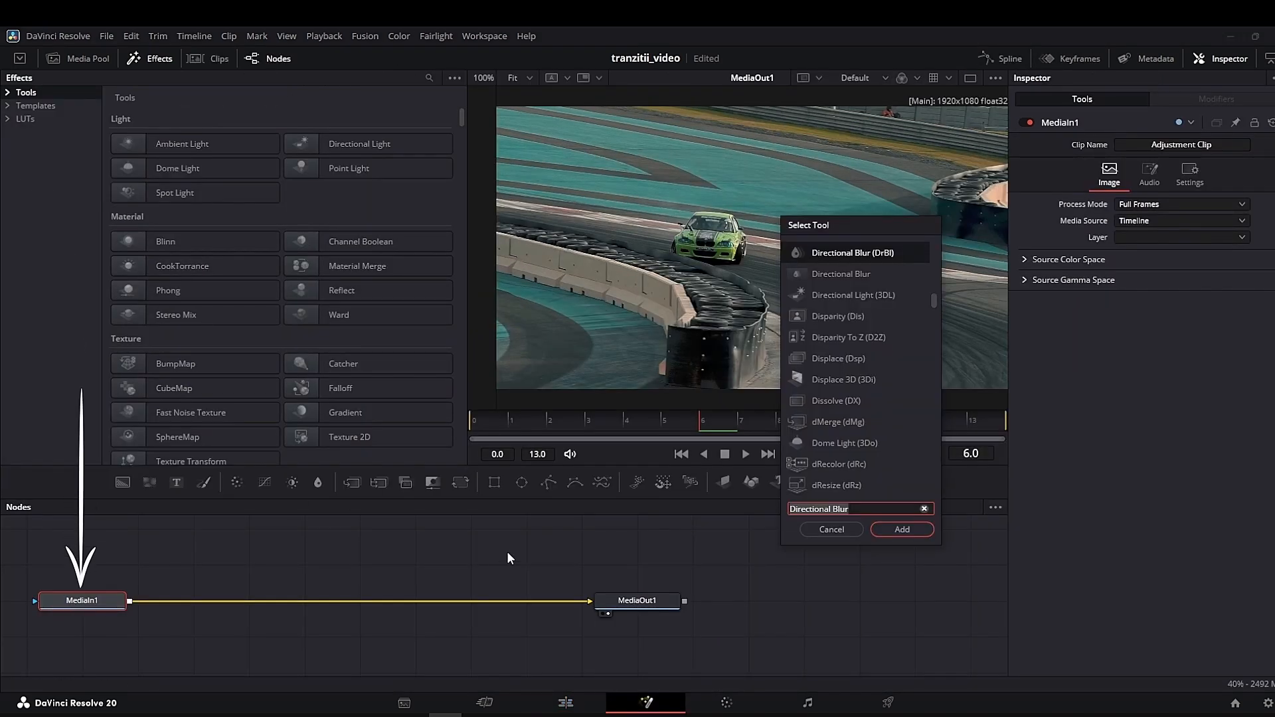
text(came)
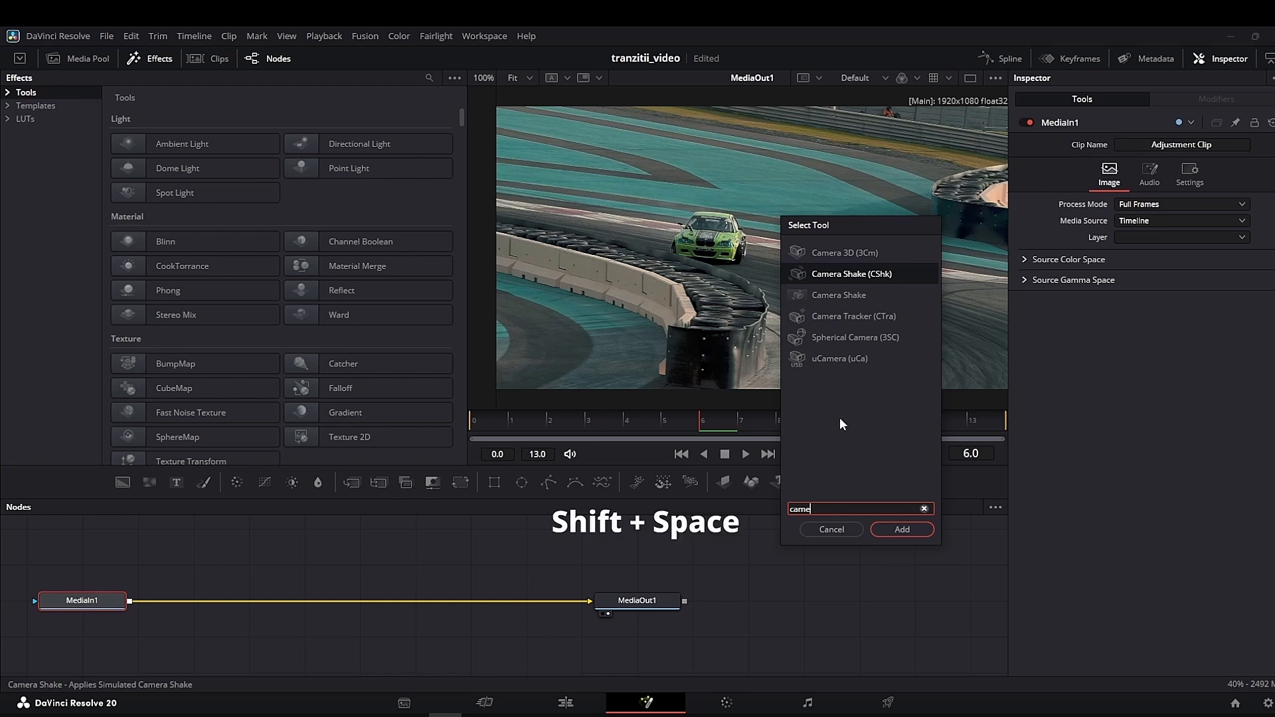
text(ra Shake)
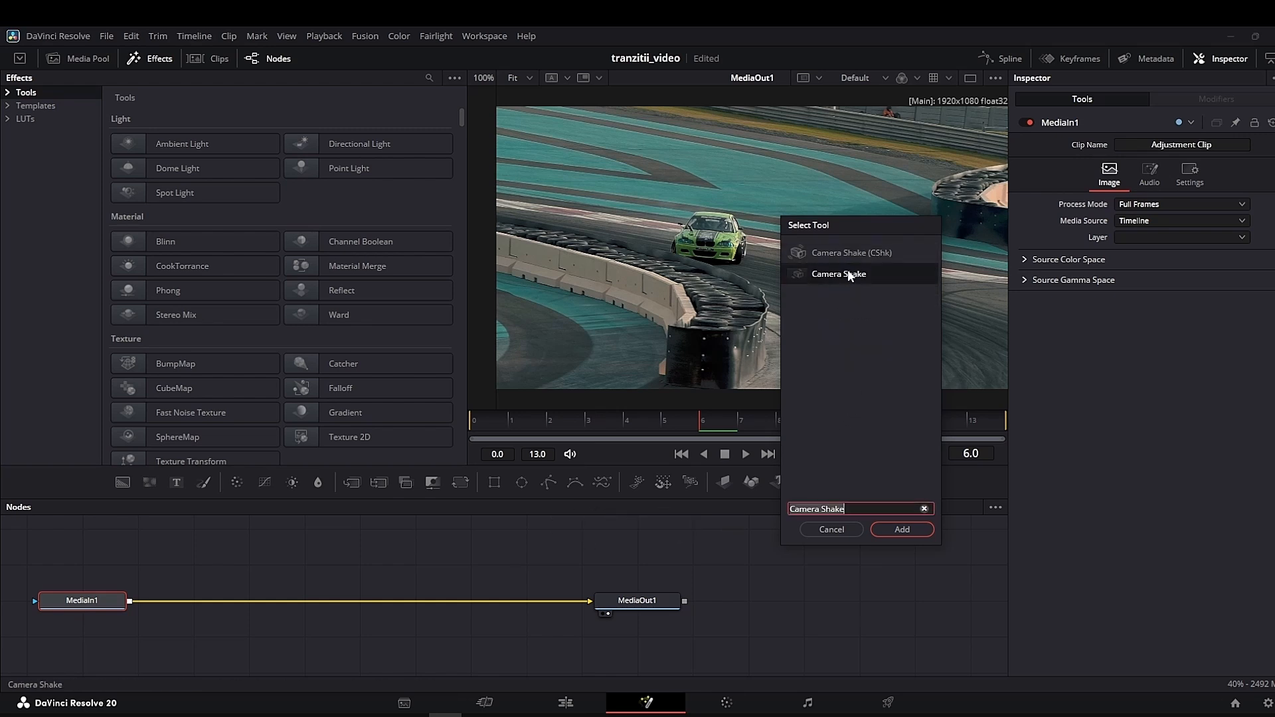
click(904, 531)
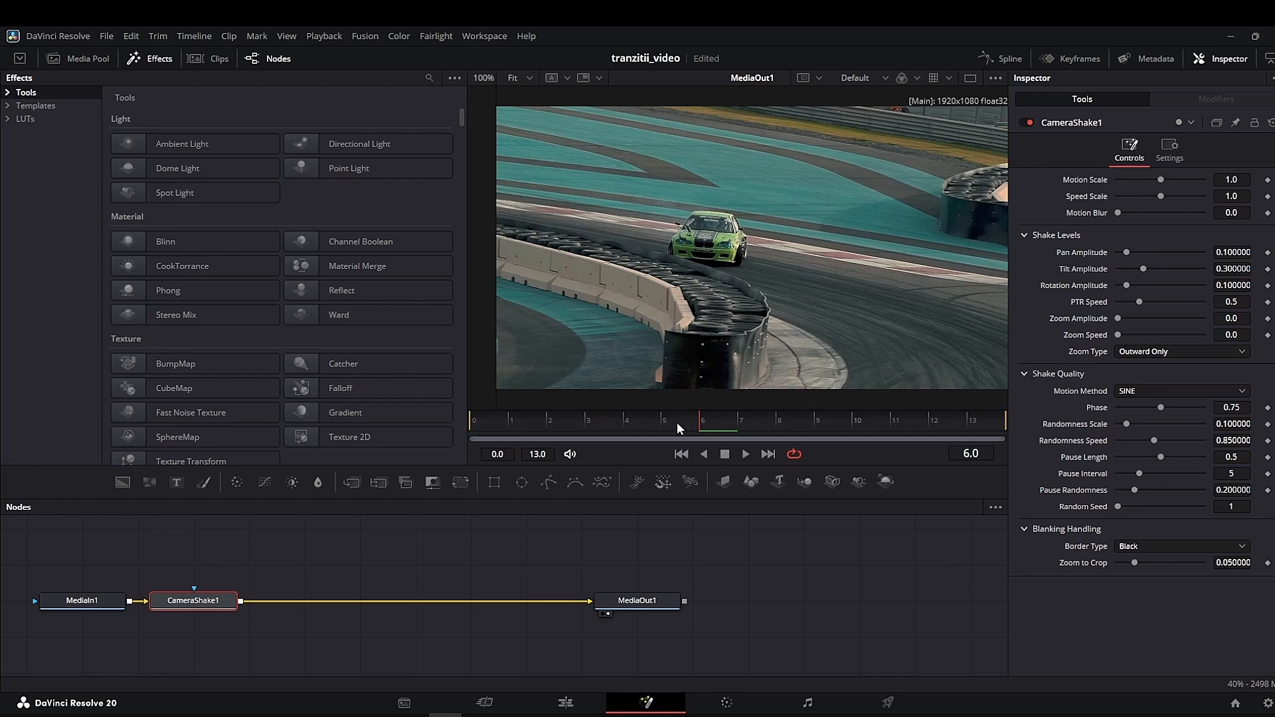
- Keyframe the camera shake's Motion Scale and Speed Scale at 2.0 on frame 6
click(637, 424)
click(701, 423)
click(1268, 179)
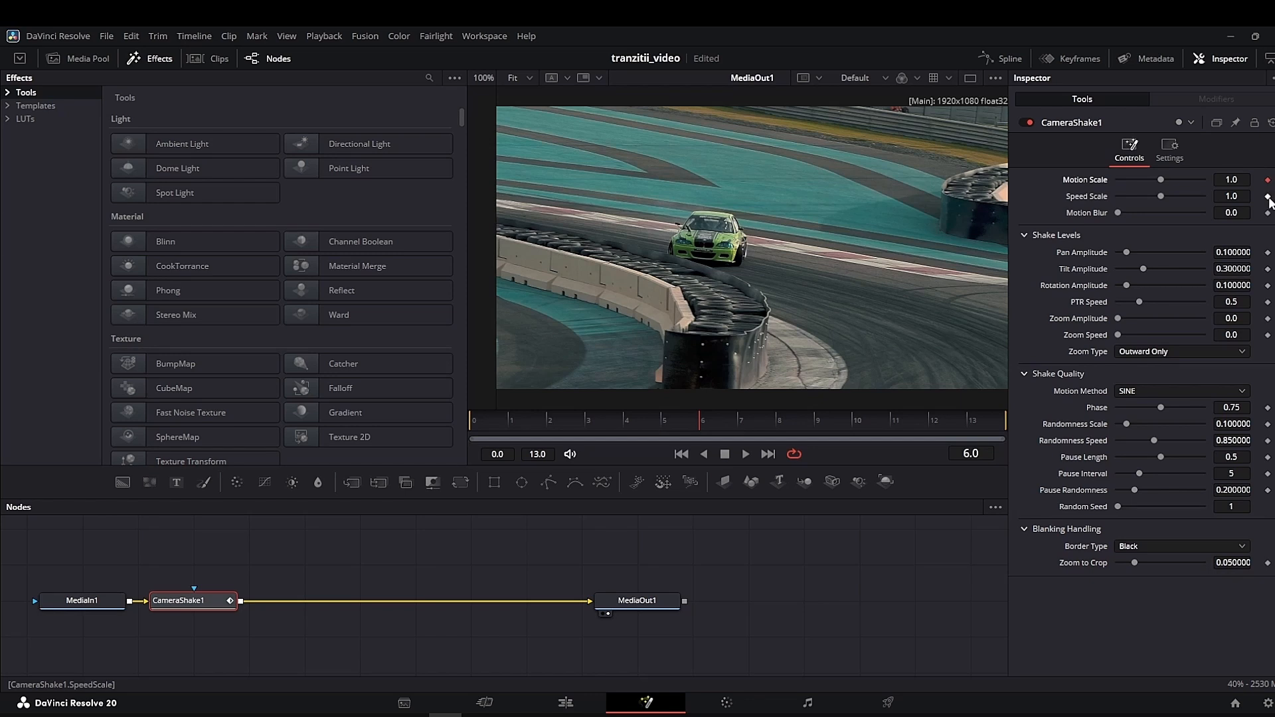
click(1268, 196)
drag(1161, 180, 1217, 202)
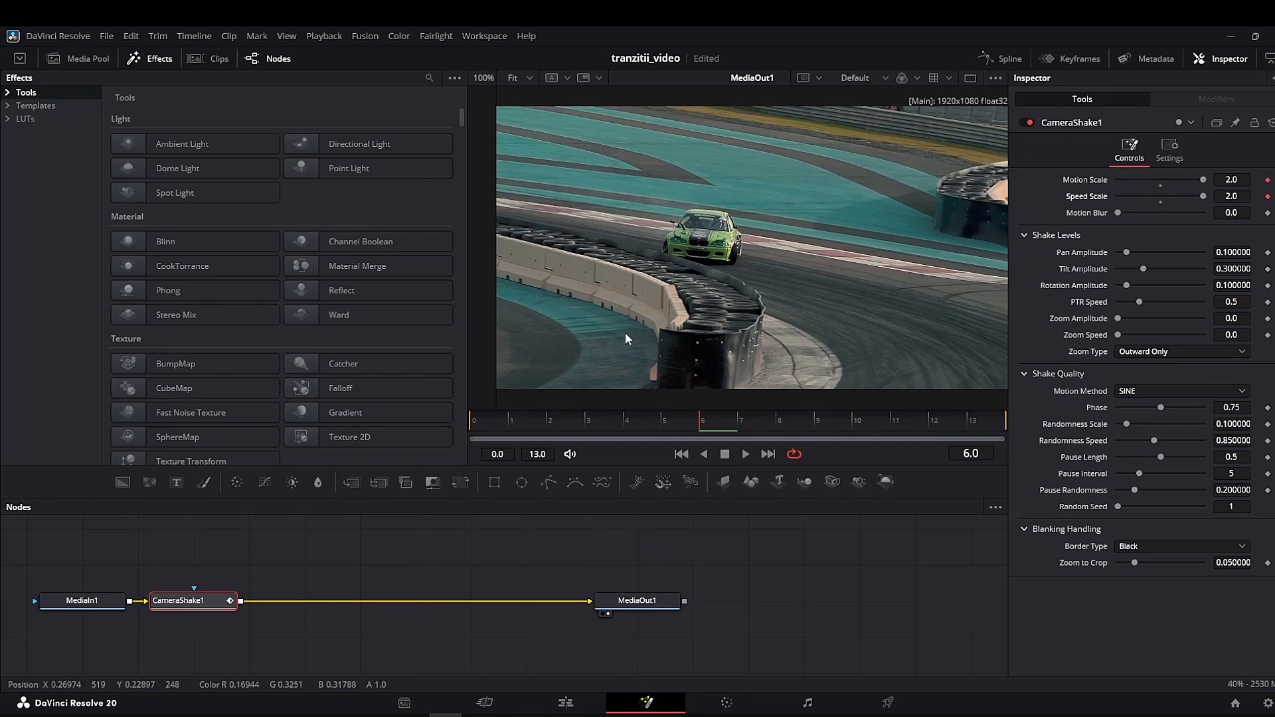
- Keyframe the camera shake's Motion Scale and Speed Scale at 0.0 on frames 0 and 13
click(476, 421)
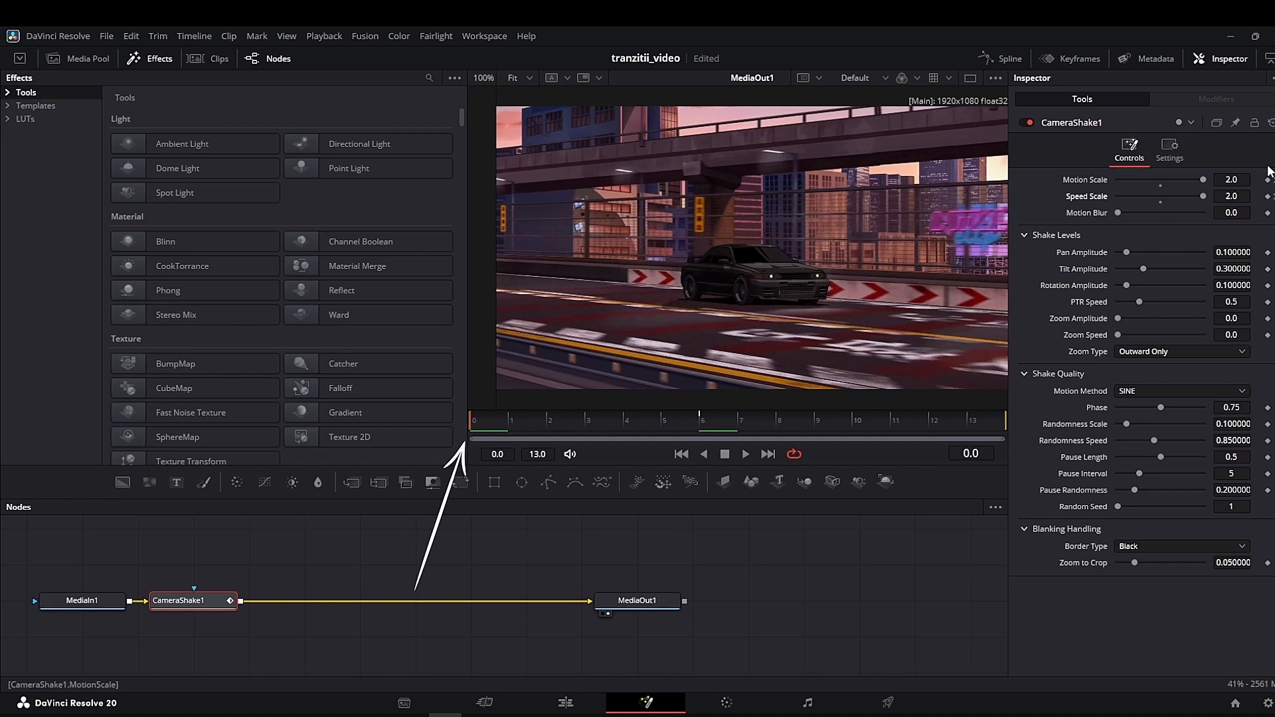
drag(1205, 178, 1066, 198)
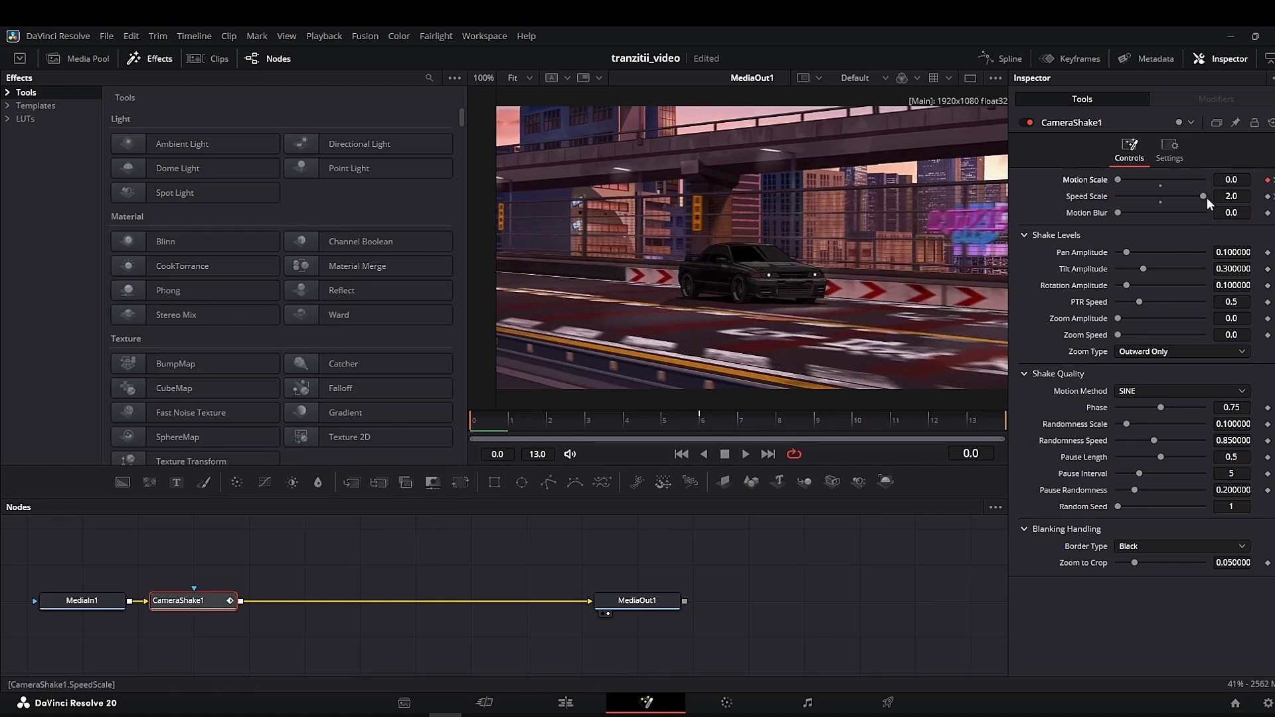
drag(1205, 197, 1072, 202)
click(969, 425)
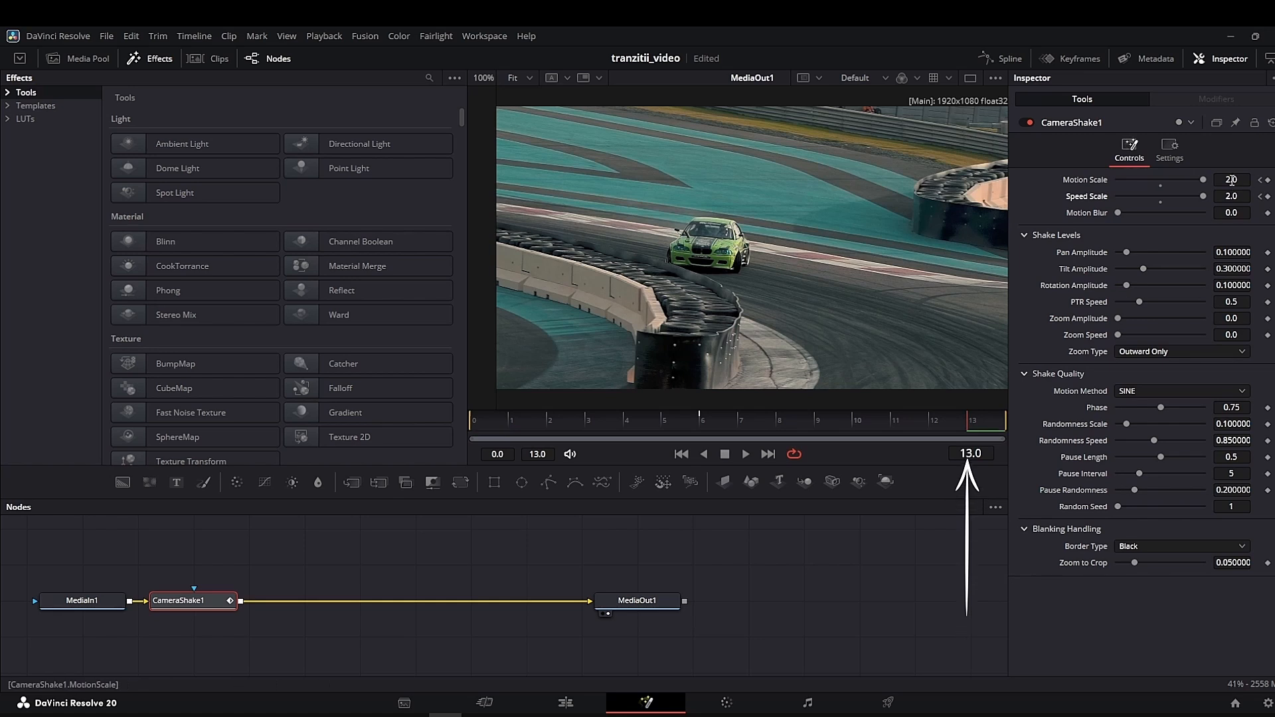
drag(1177, 180, 1116, 181)
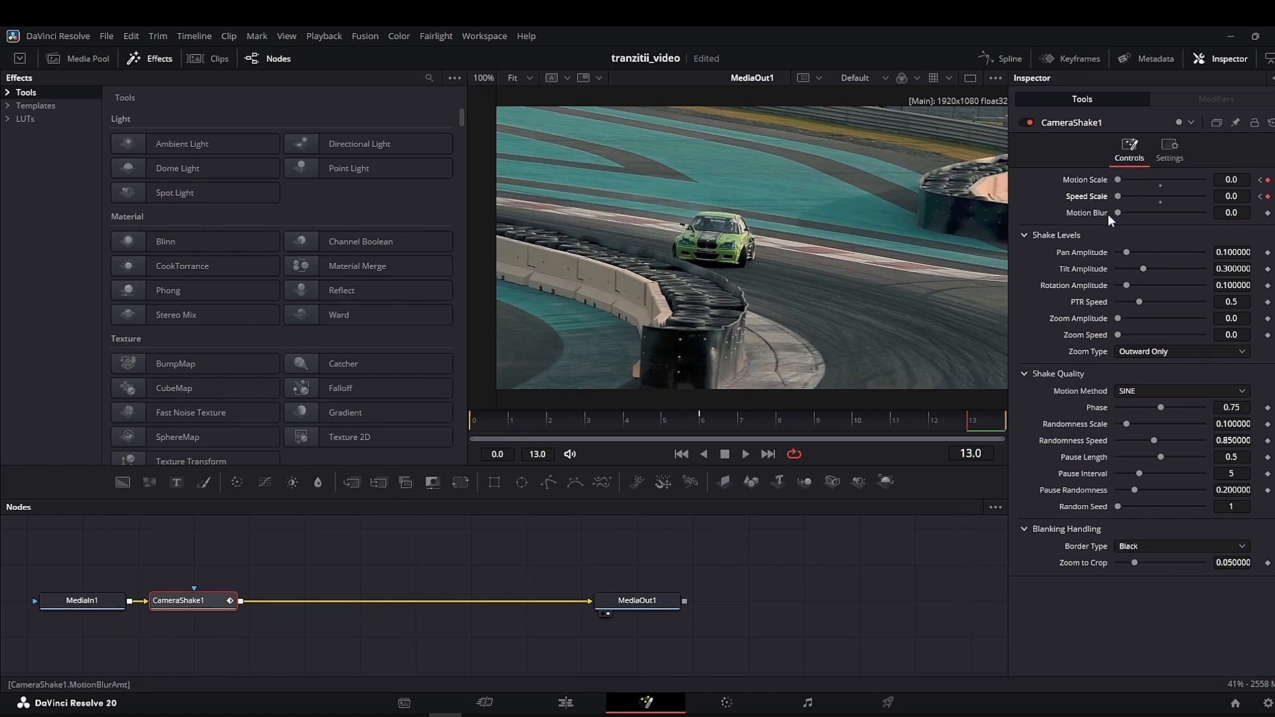
- Set the shake's Motion Blur and its Pan, Tilt and Rotation Amplitude to 1.0, with Zoom Type Outward and Inward
drag(1117, 213, 1129, 214)
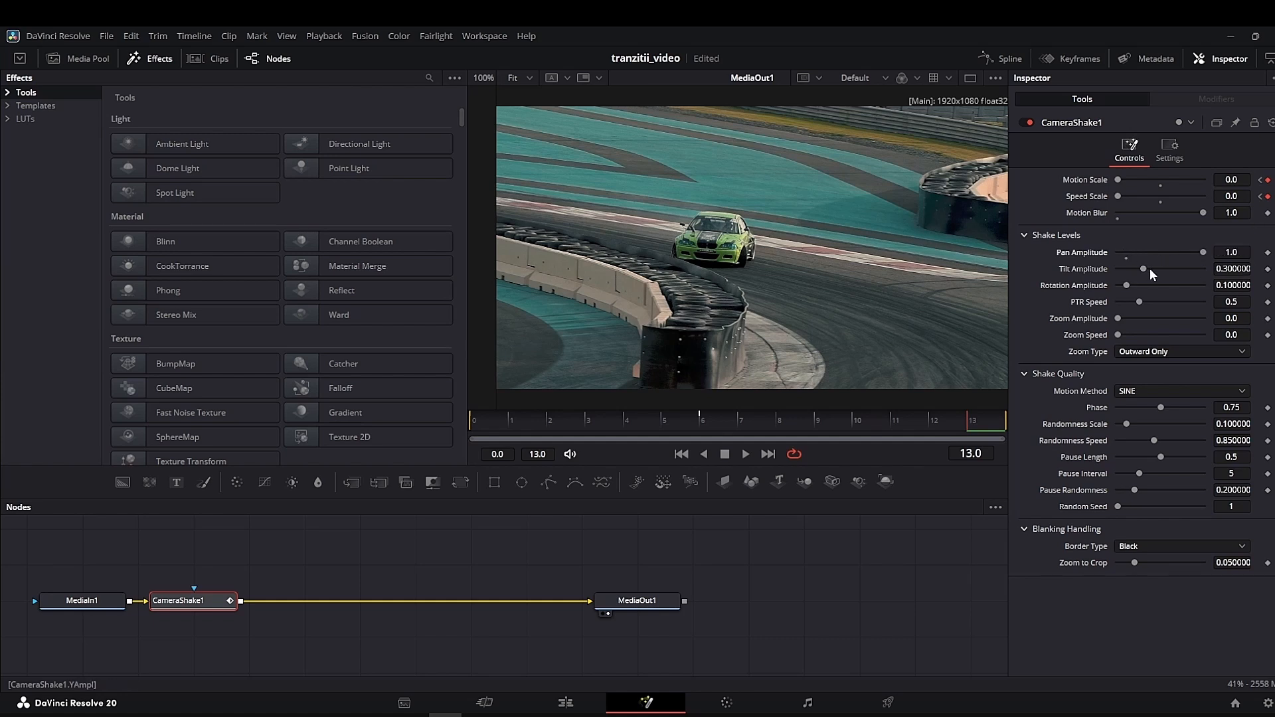
drag(1147, 268, 1236, 288)
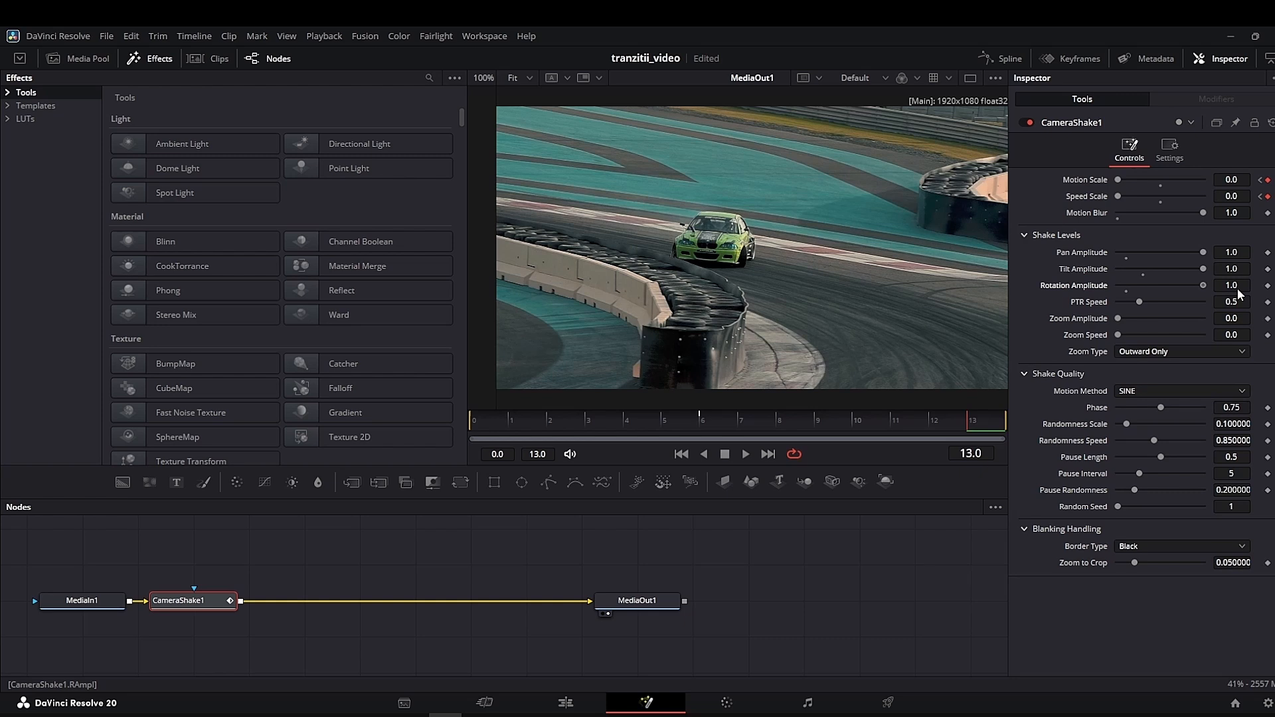
click(1140, 346)
- Set the shake's Randomness Scale and Randomness Speed to 0.0, Border Type to Reflect and Zoom to Crop to 0.0
click(1152, 393)
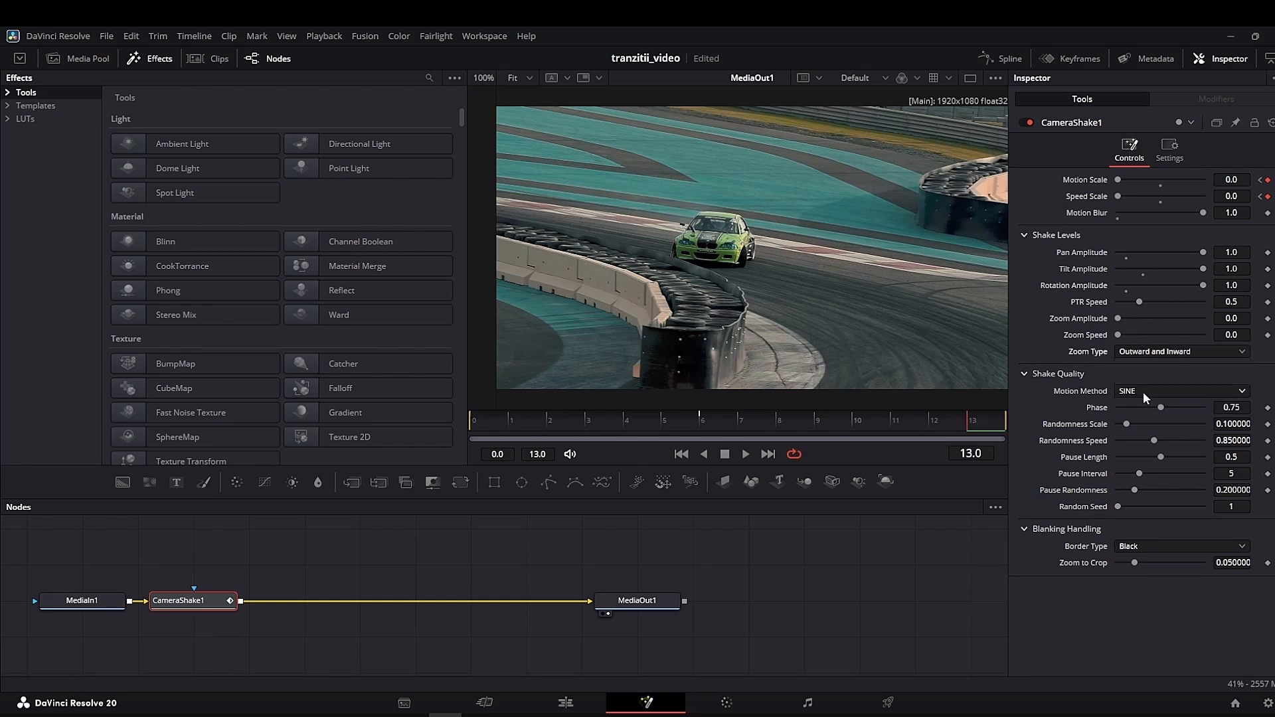
drag(1125, 424, 1106, 425)
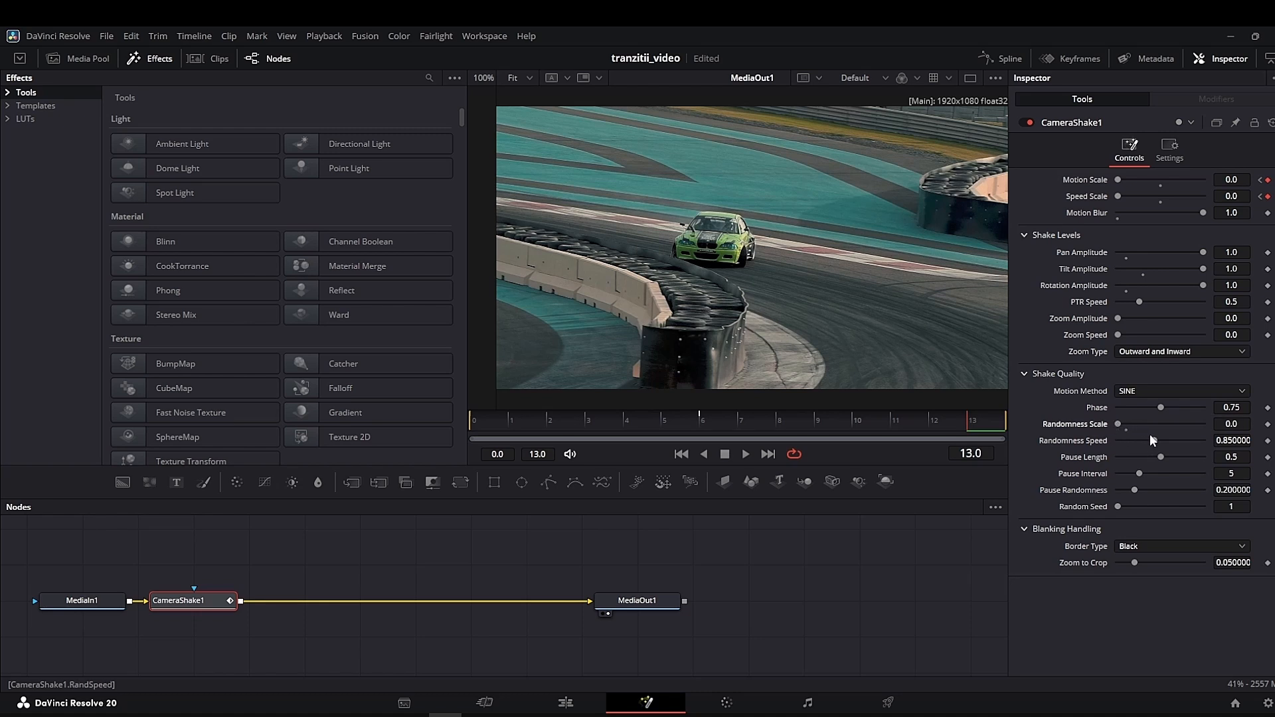
drag(1152, 440, 1106, 441)
click(1130, 549)
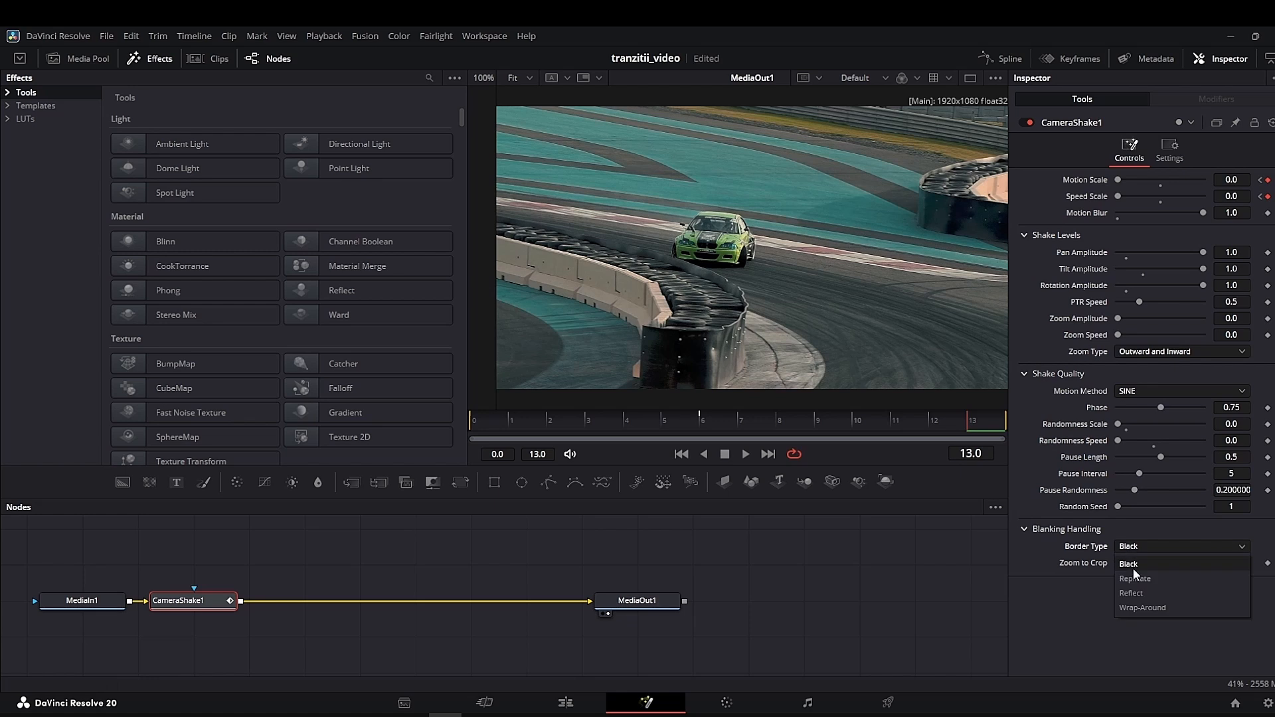
click(1132, 565)
drag(1132, 560, 1101, 563)
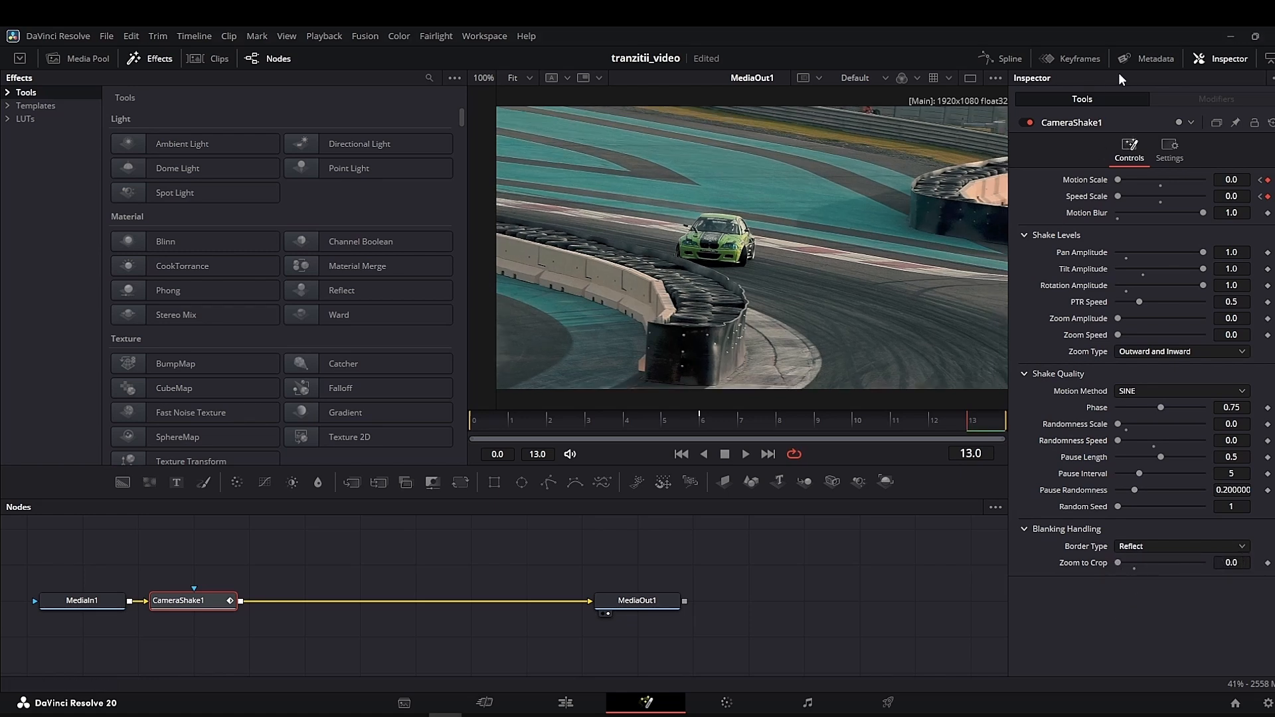
- Show the CameraShake1 curves in the Spline editor and smooth all Motion Scale and Speed Scale keyframes
click(1007, 58)
click(528, 540)
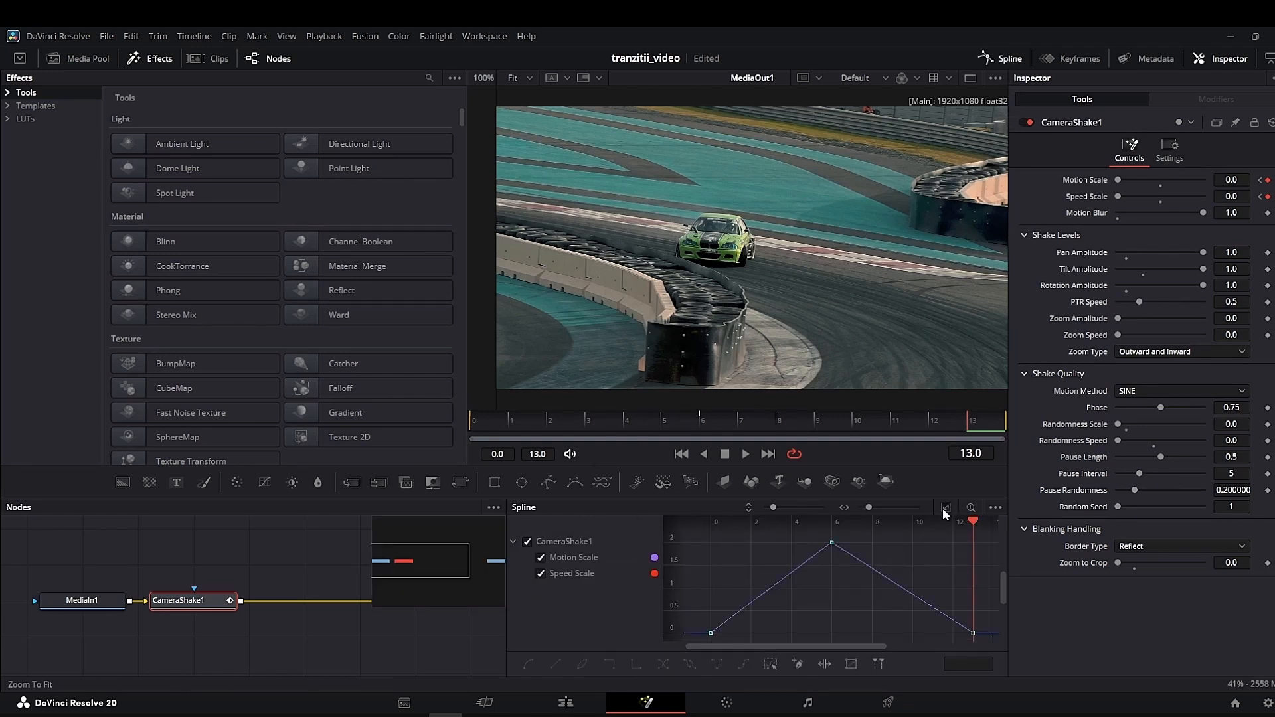
key(ctrl+a)
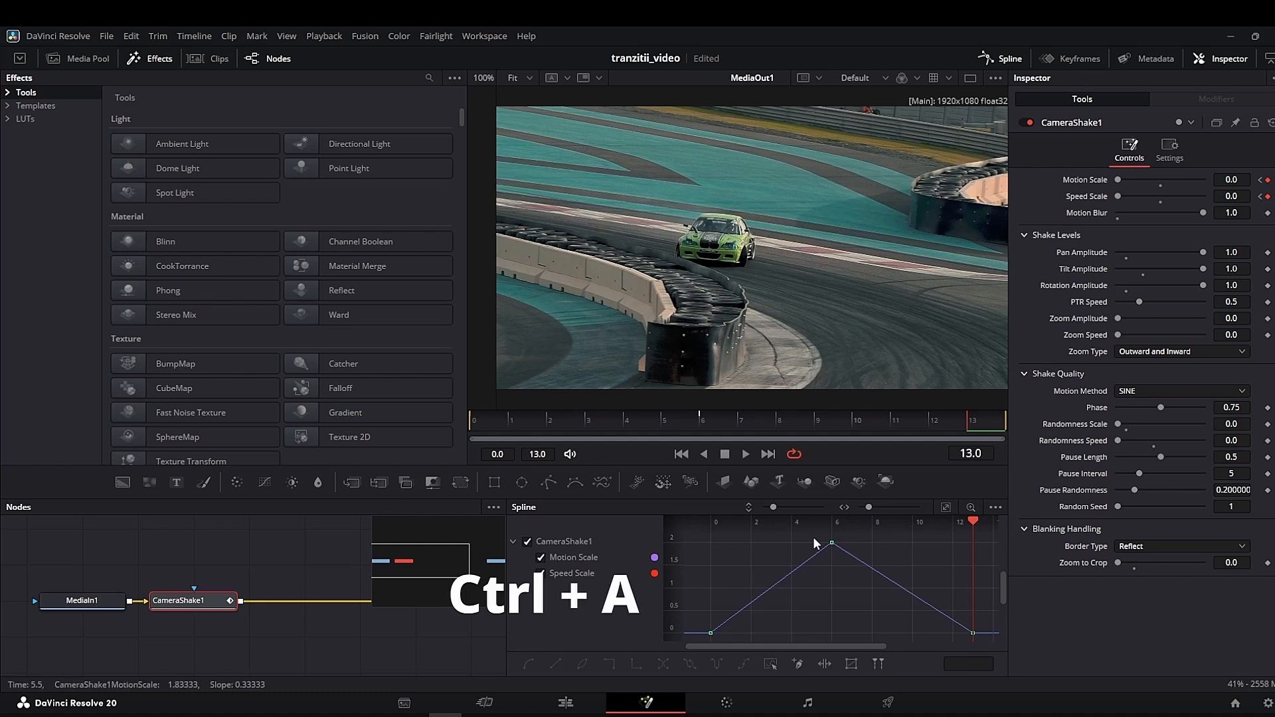
key(s)
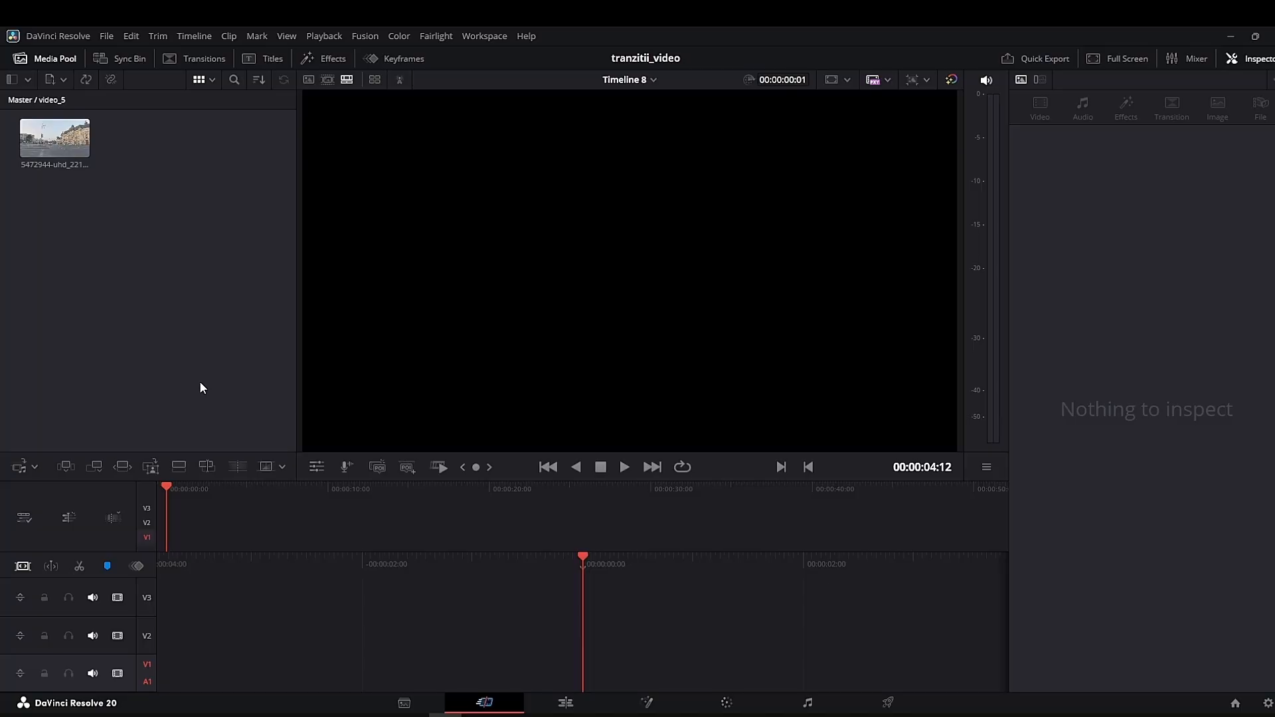
- Place the video_5 clip 5472944-uhd_2210.mp4 at the start of V1 on Timeline 8 in the Edit page
click(573, 704)
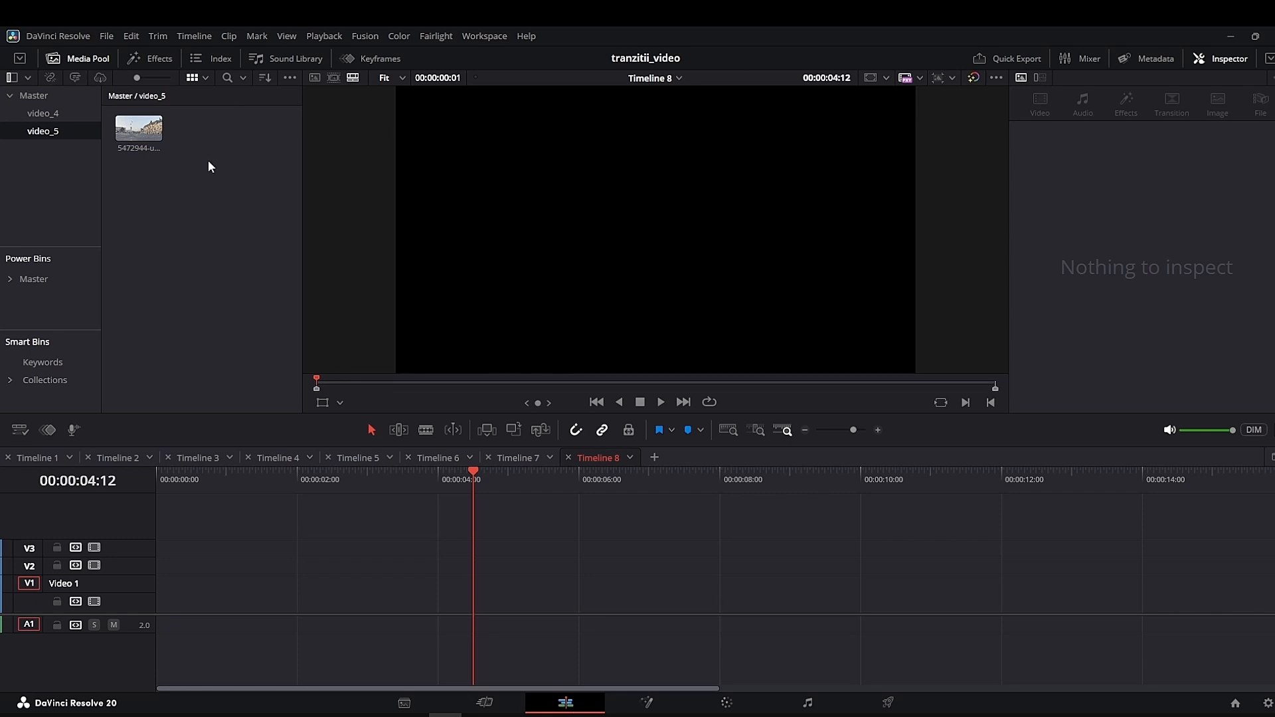
click(138, 128)
drag(138, 128, 160, 581)
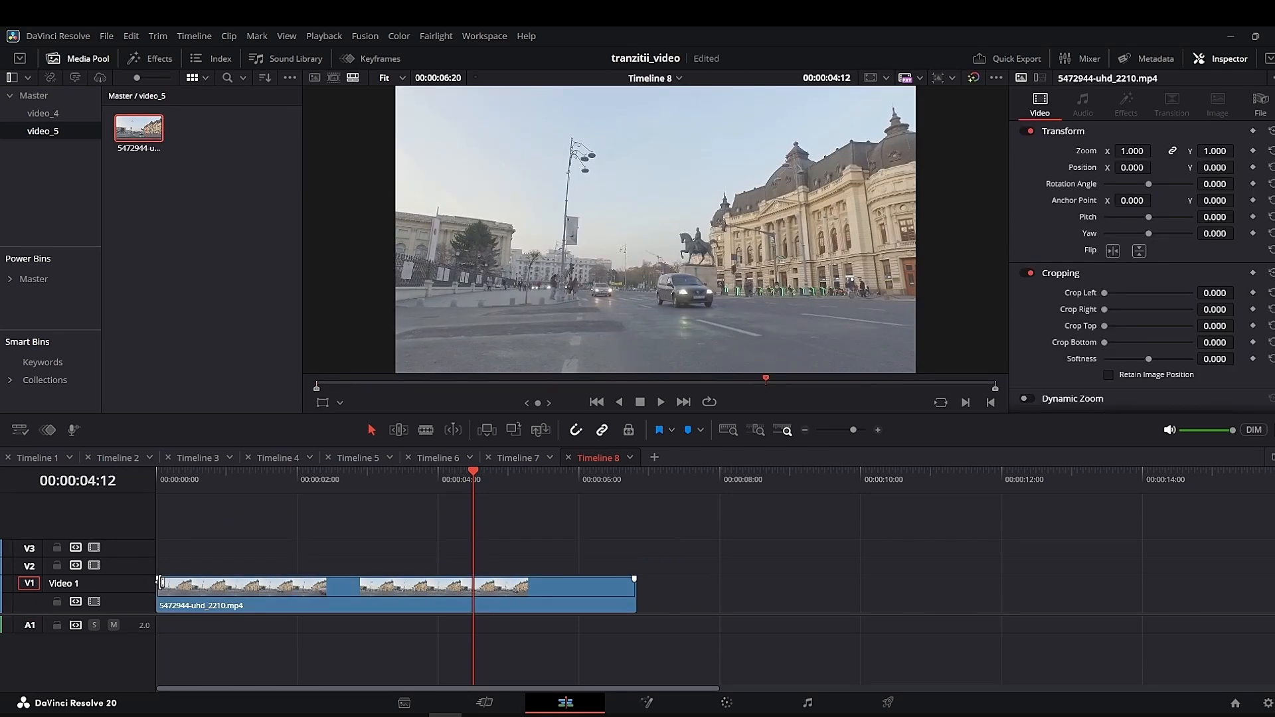
- On the Color page, apply the Samsung Log to Rec709 LUT to node 01 of the clip
click(725, 701)
click(115, 60)
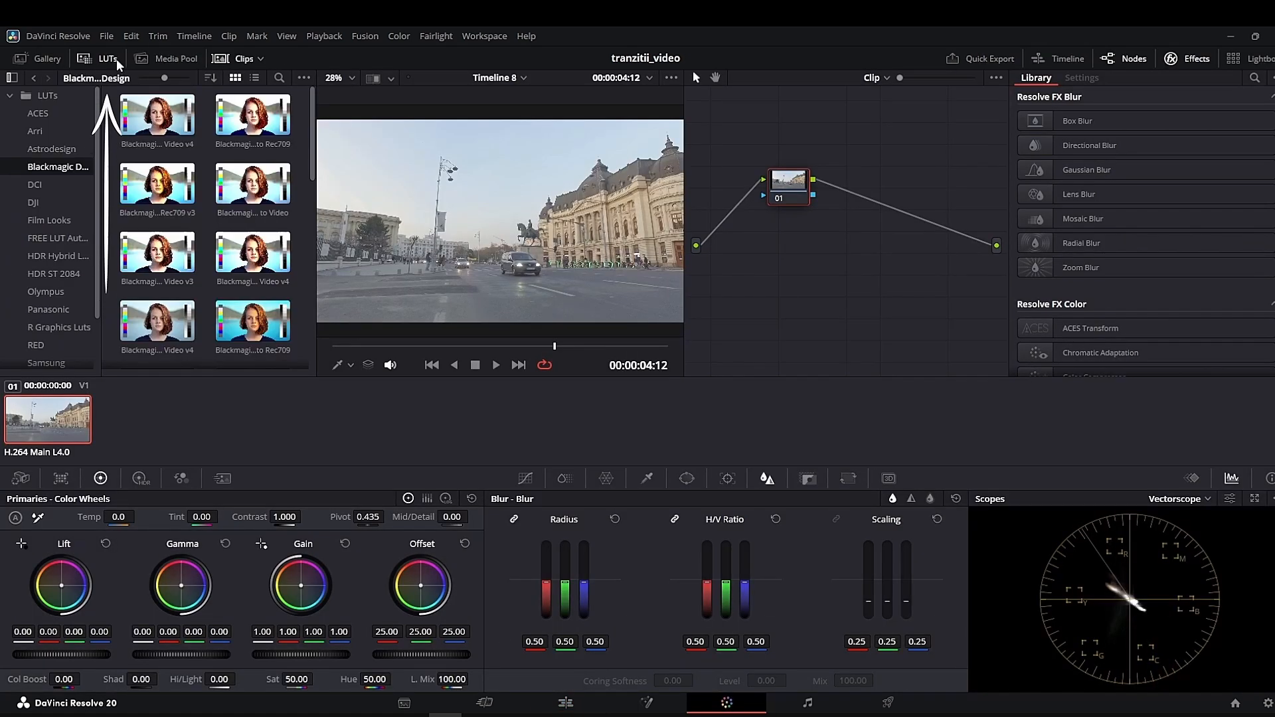
scroll(91, 270, down, 2)
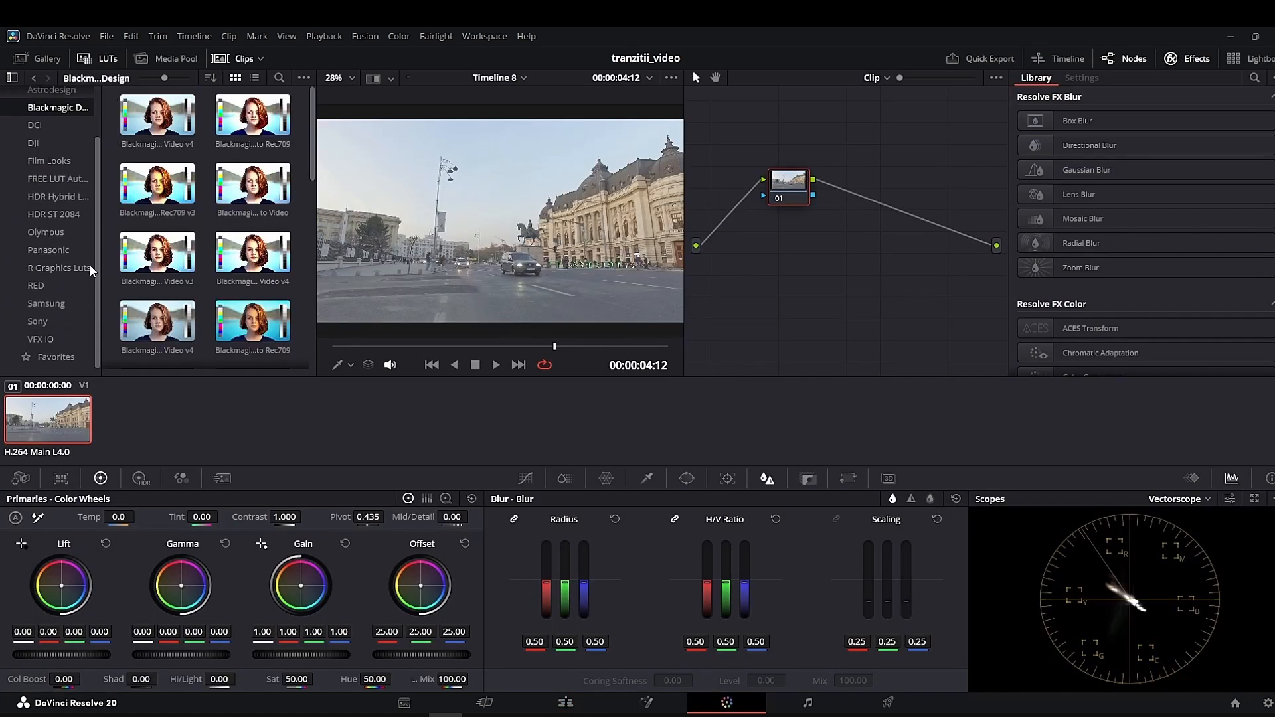
click(46, 303)
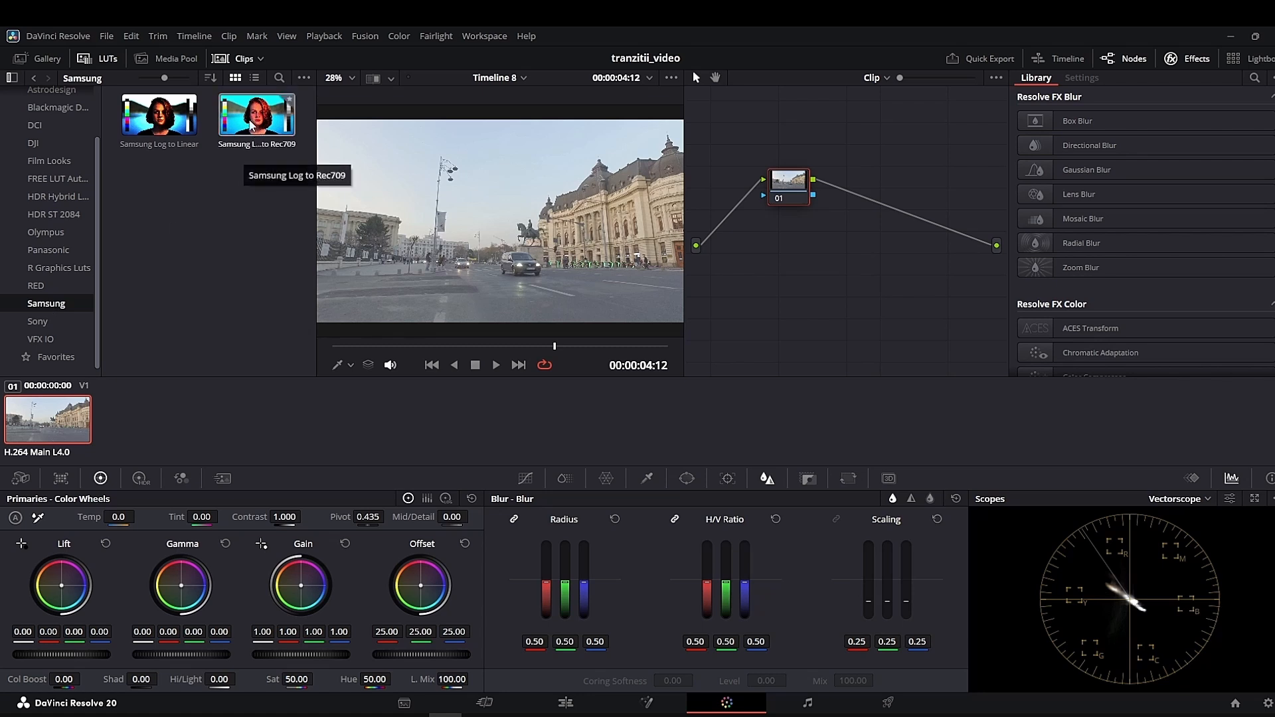
drag(256, 117, 792, 191)
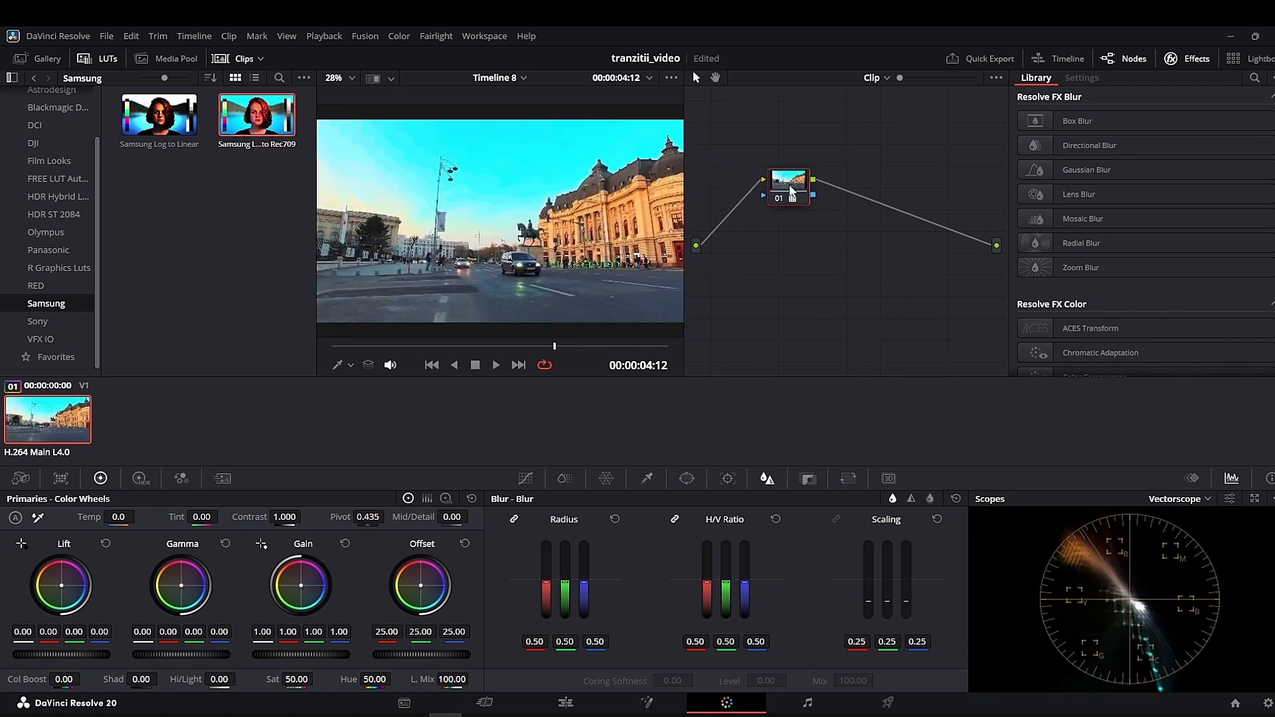
- Back on the Edit page, split the V1 clip at 00:00:03:09
click(574, 706)
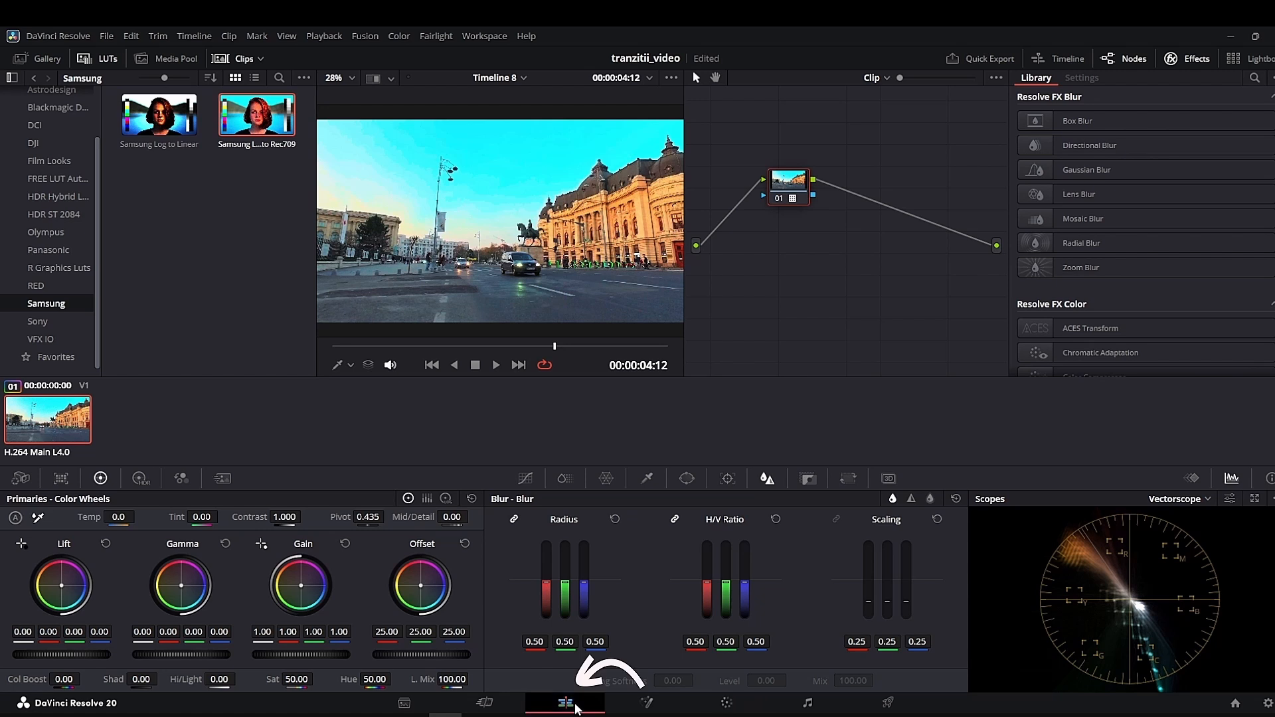
drag(473, 482, 393, 521)
key(b)
key(ctrl+b)
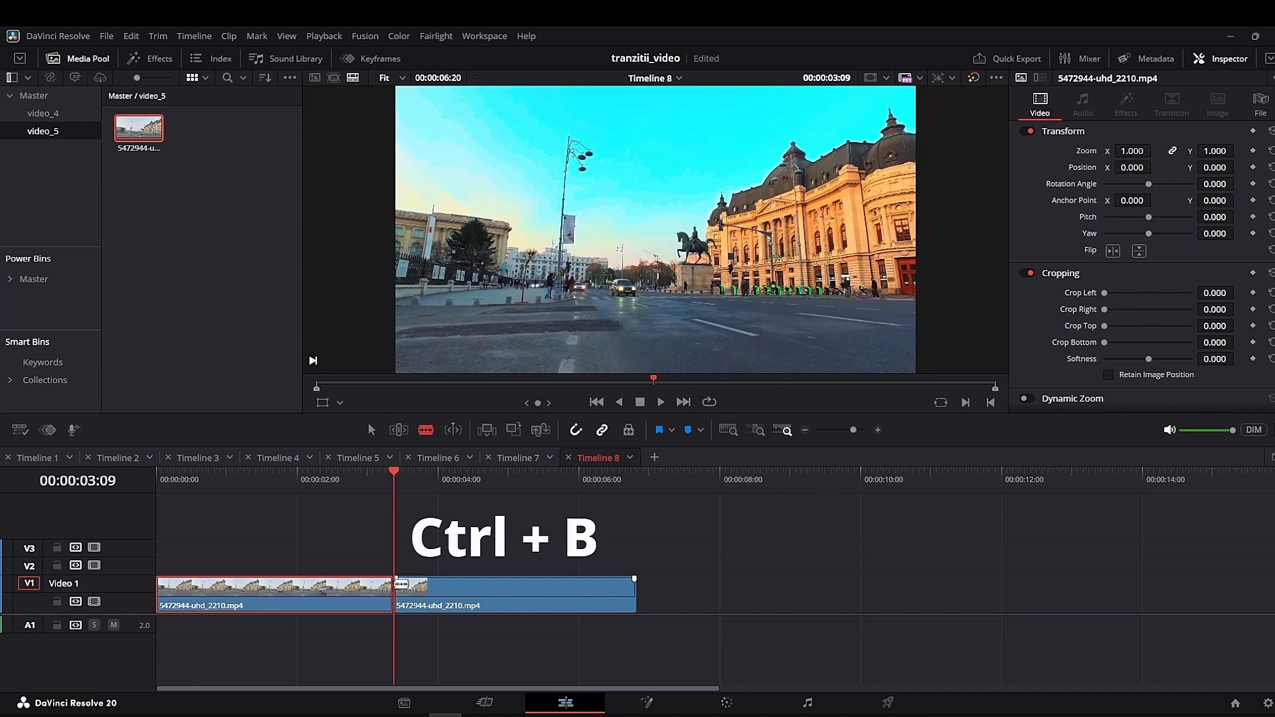
- On the Color page, reset all grades and nodes of the first clip segment
click(726, 702)
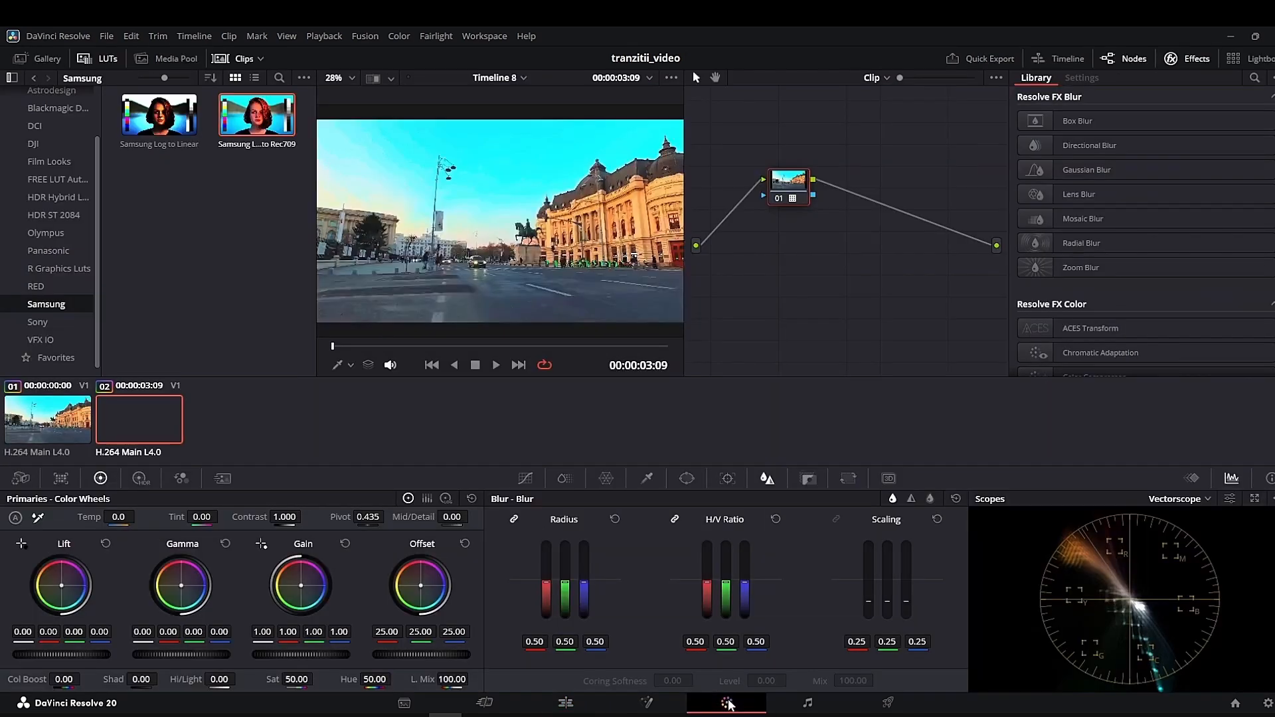
click(47, 423)
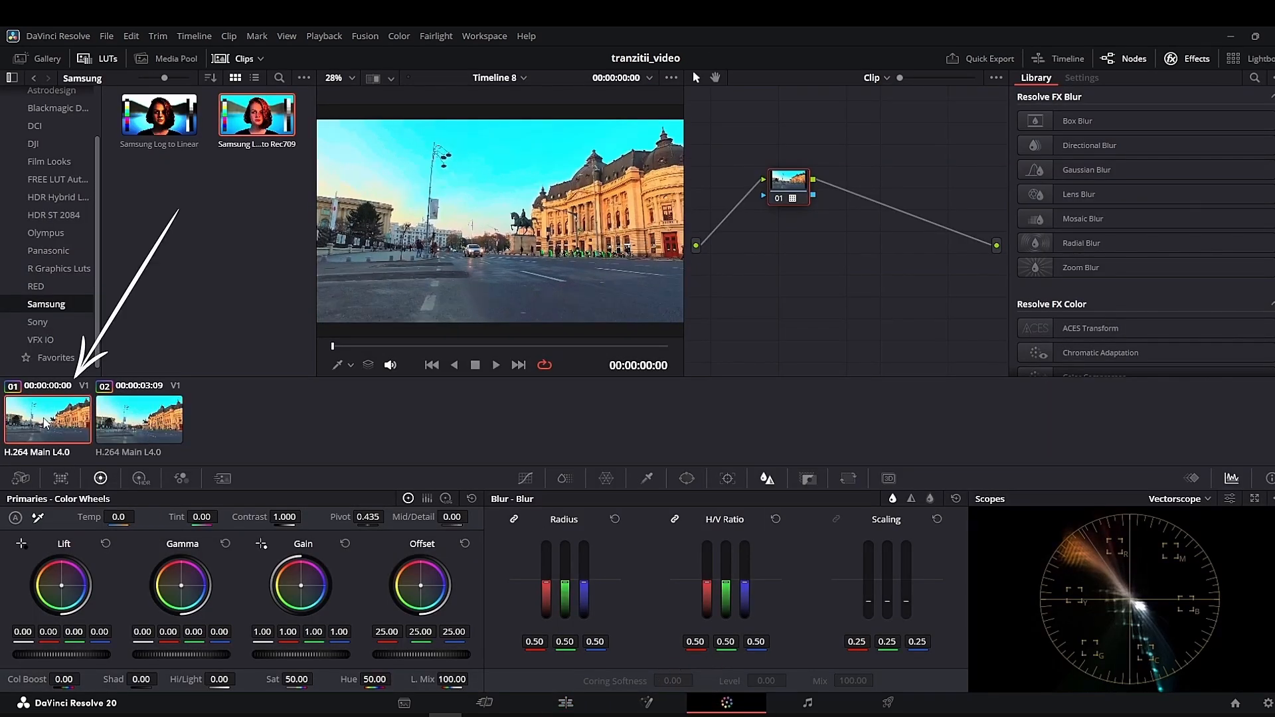
right_click(816, 234)
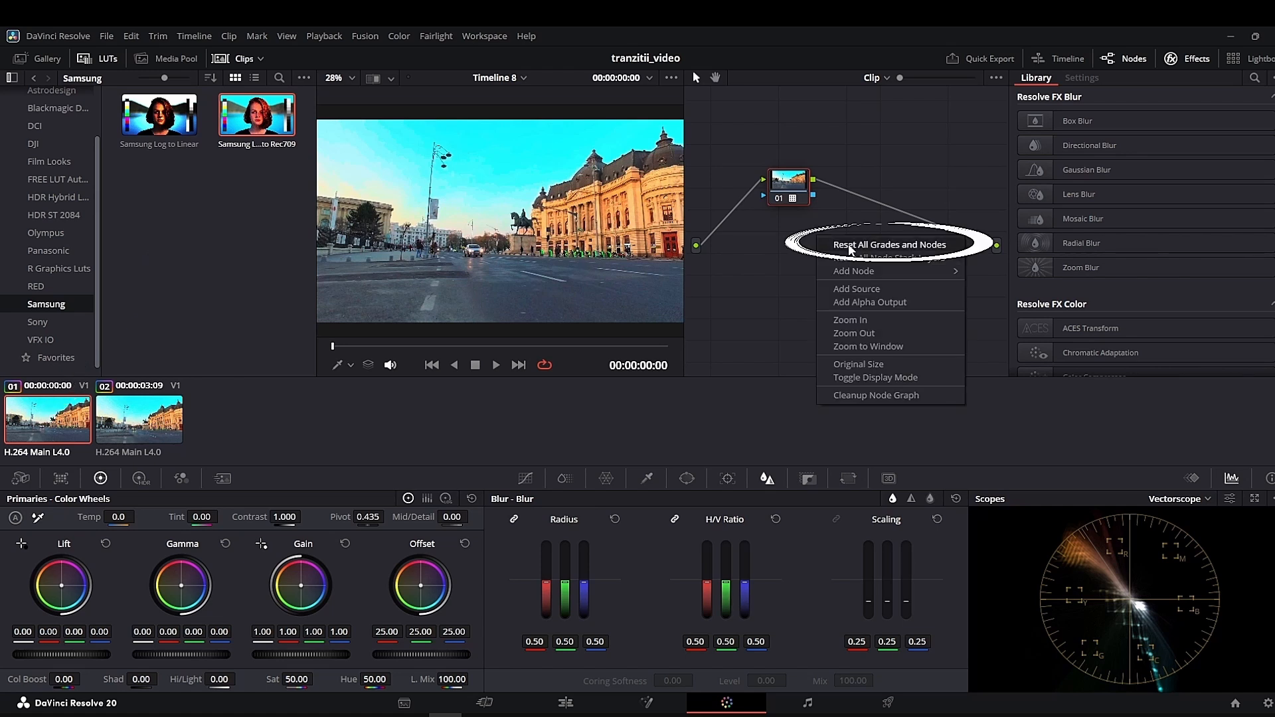
click(850, 246)
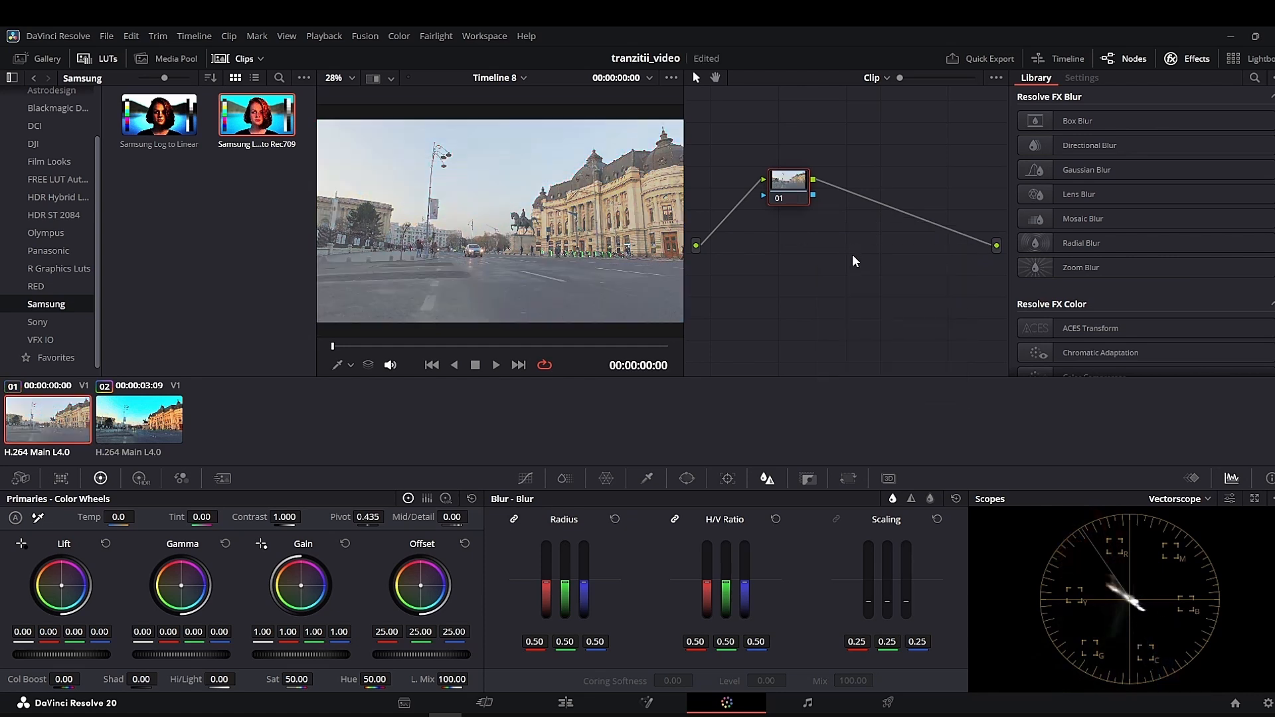
- Return to the Edit page and play Timeline 8 across the cut from 00:00:02:20
click(569, 709)
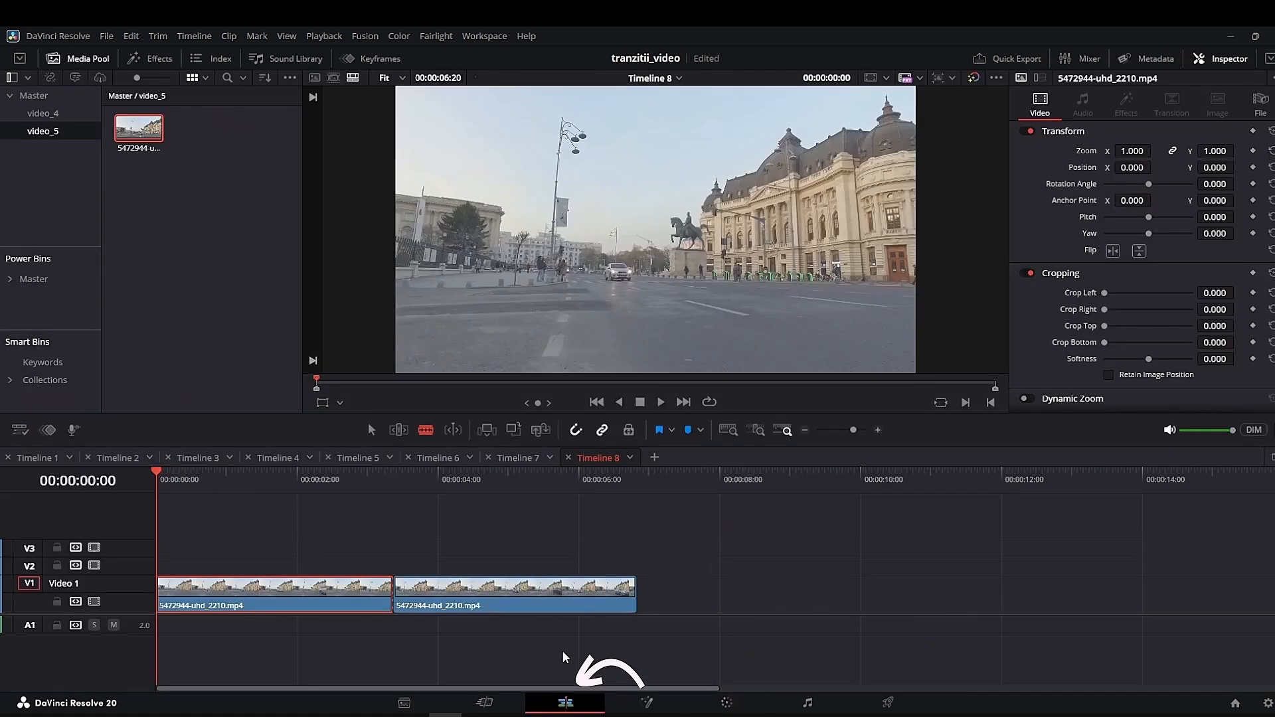
click(358, 483)
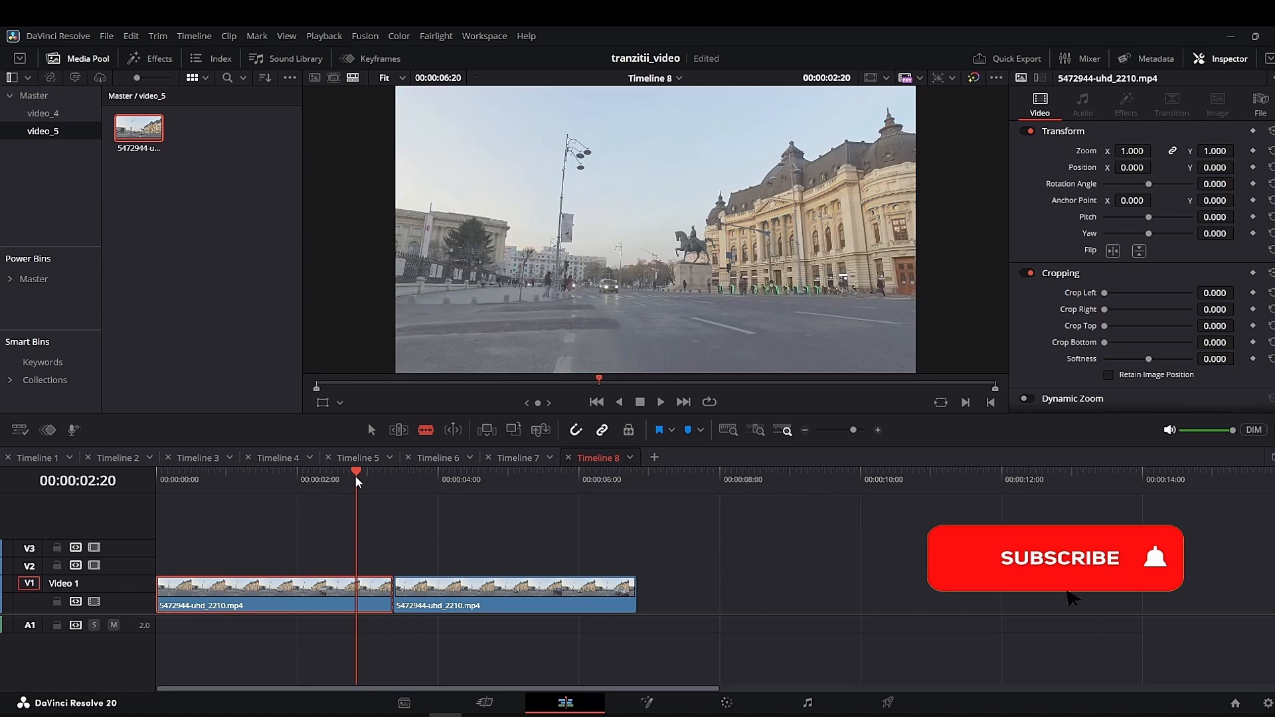
key(space)
key(space)
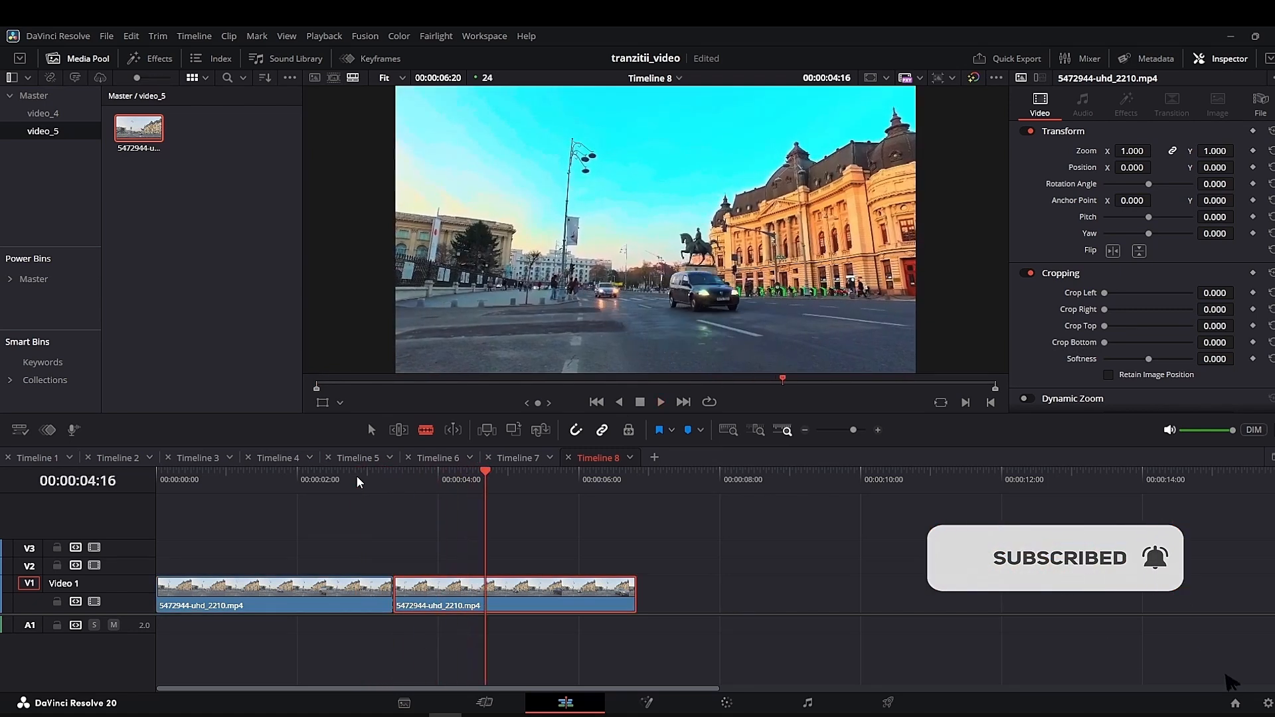
- Search the video transitions for "edg", add Edge Wipe on the cut between the two clips and select it
click(160, 59)
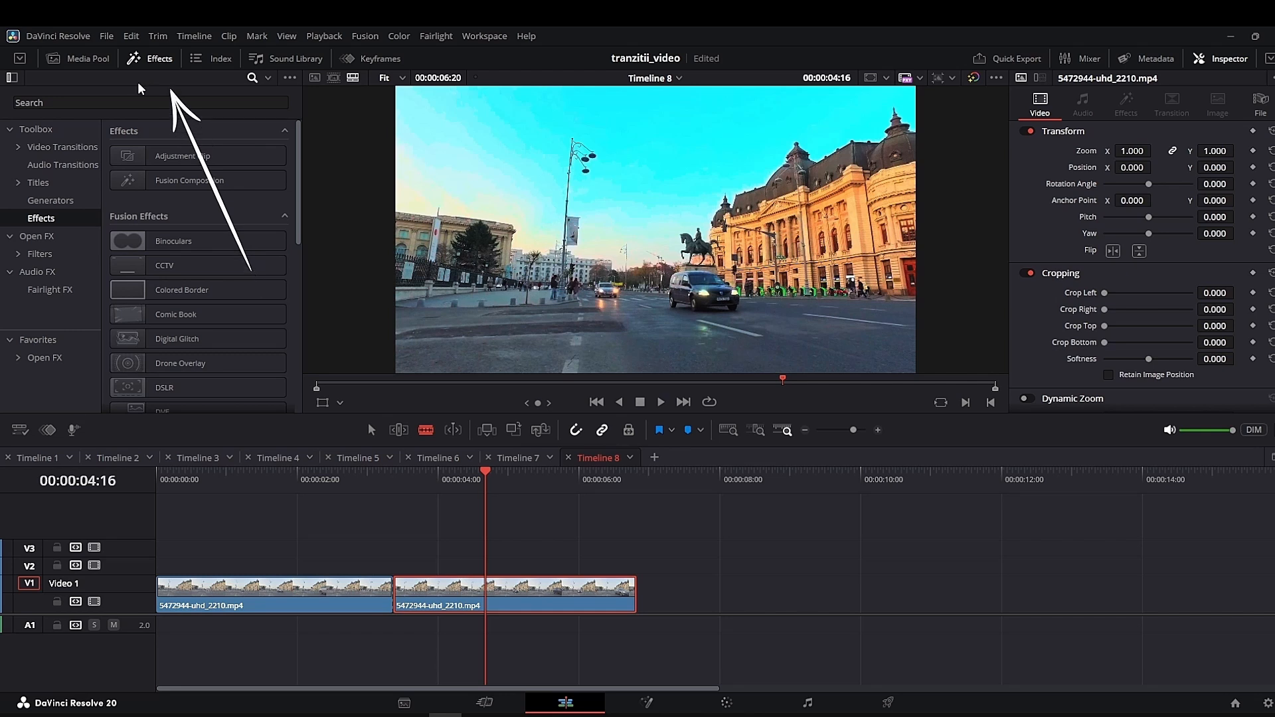
click(57, 148)
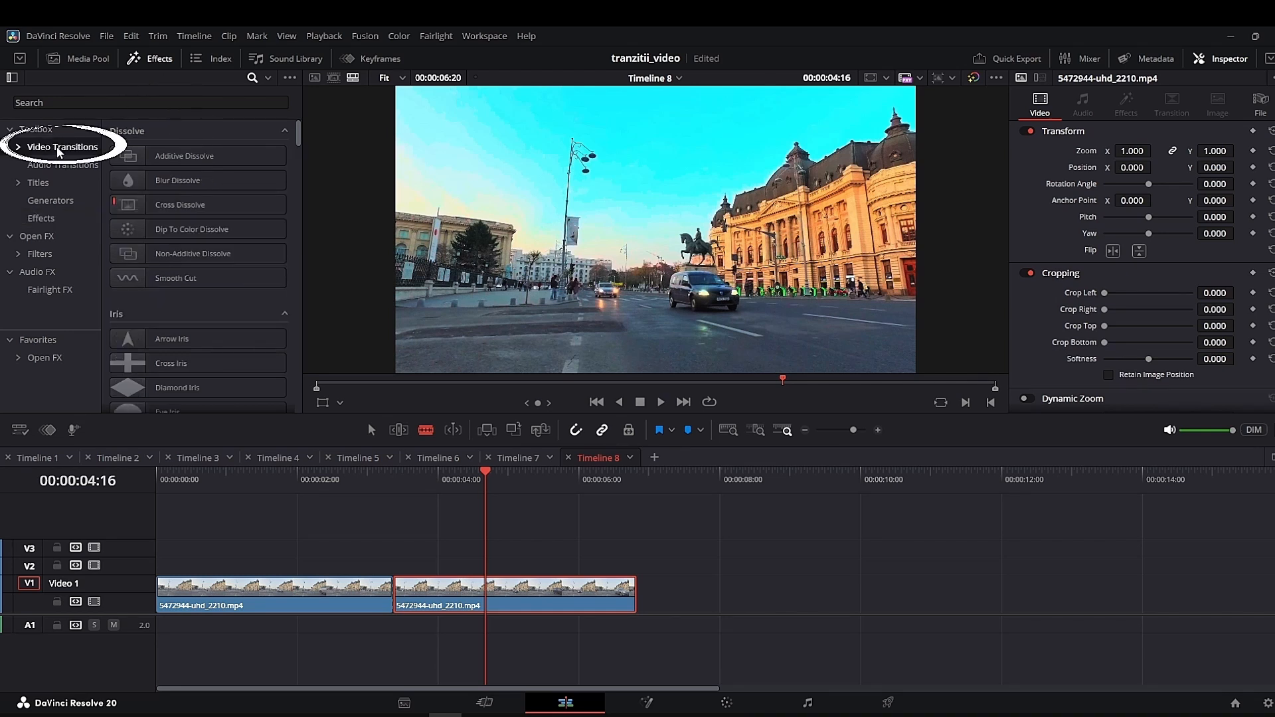
click(251, 78)
click(250, 78)
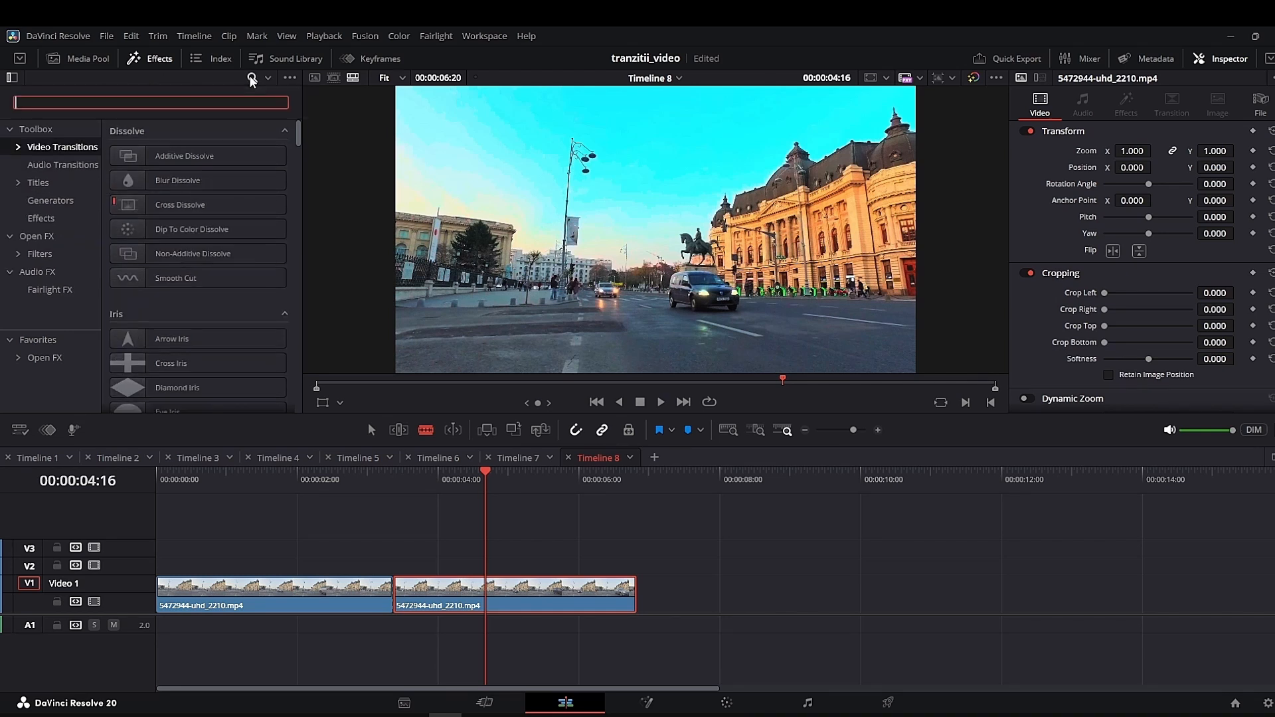
text(edg)
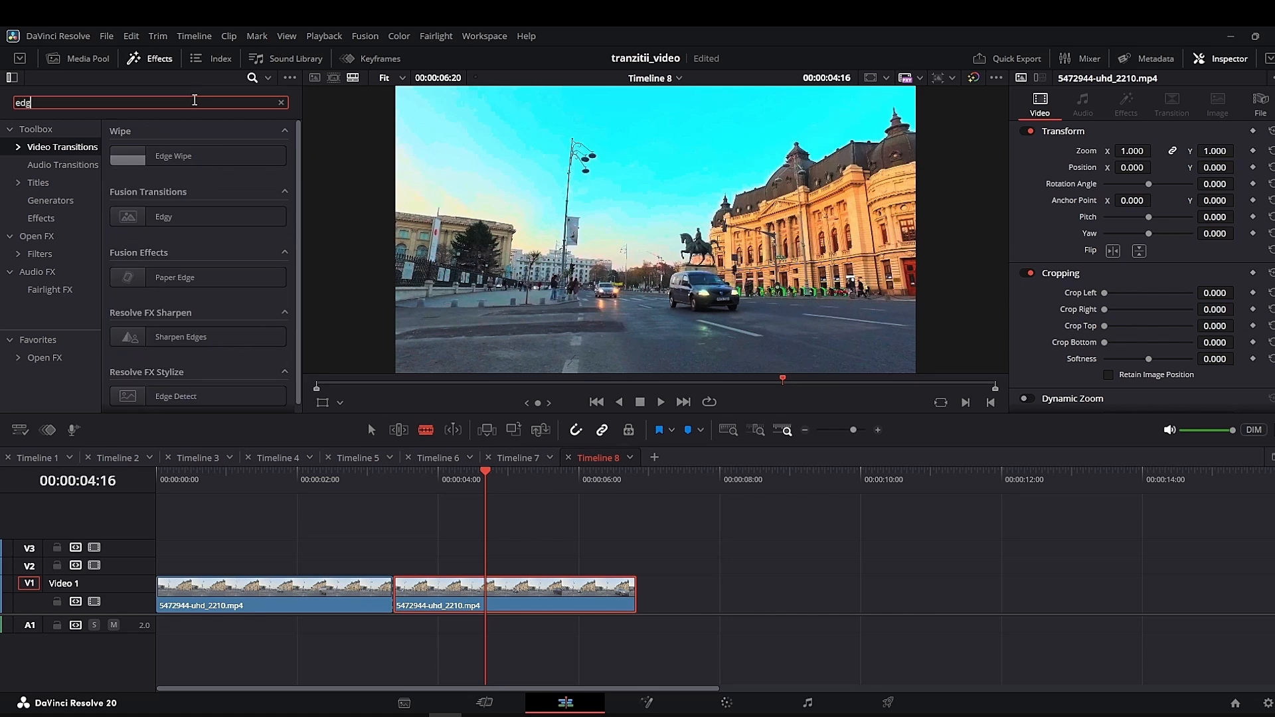
click(172, 161)
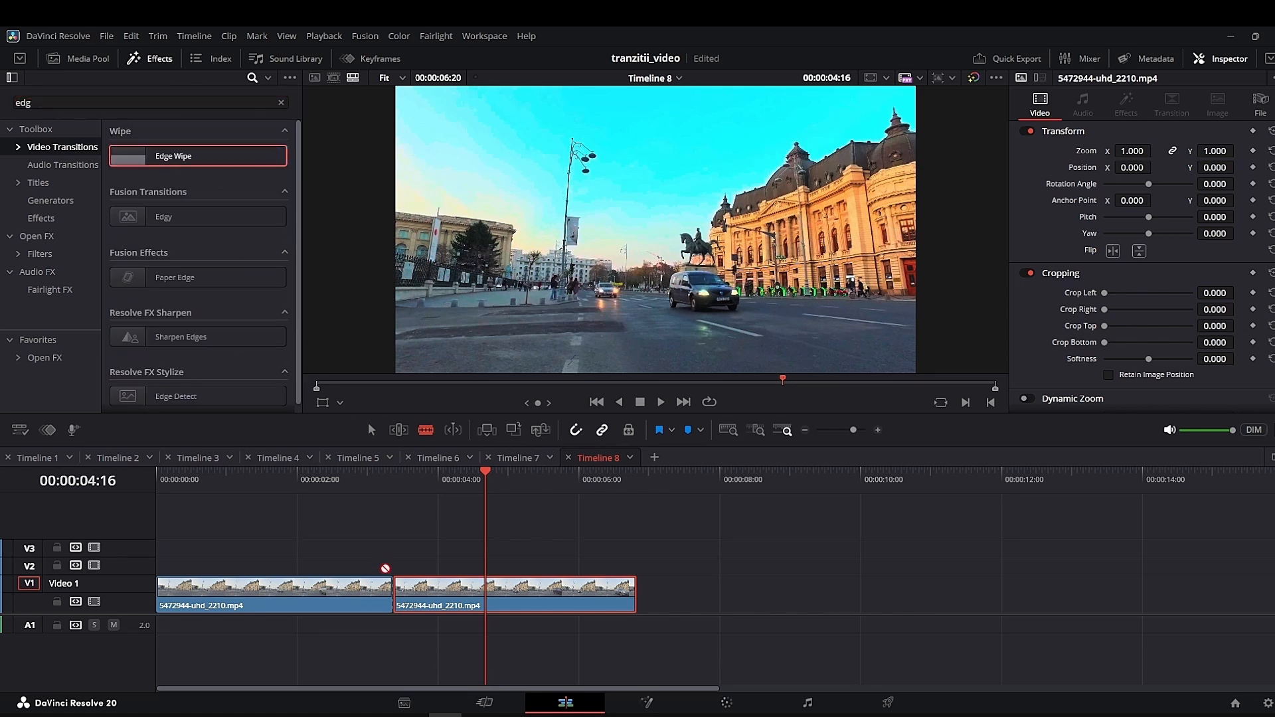
drag(385, 568, 385, 595)
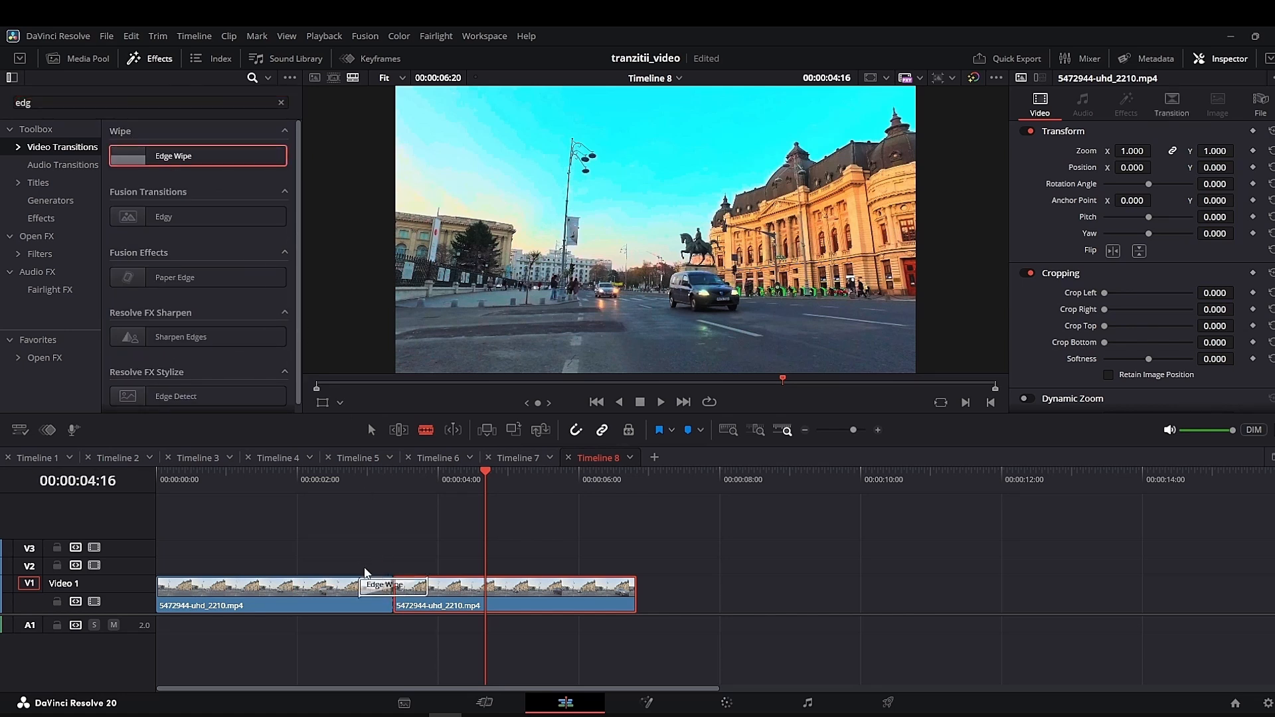
click(418, 593)
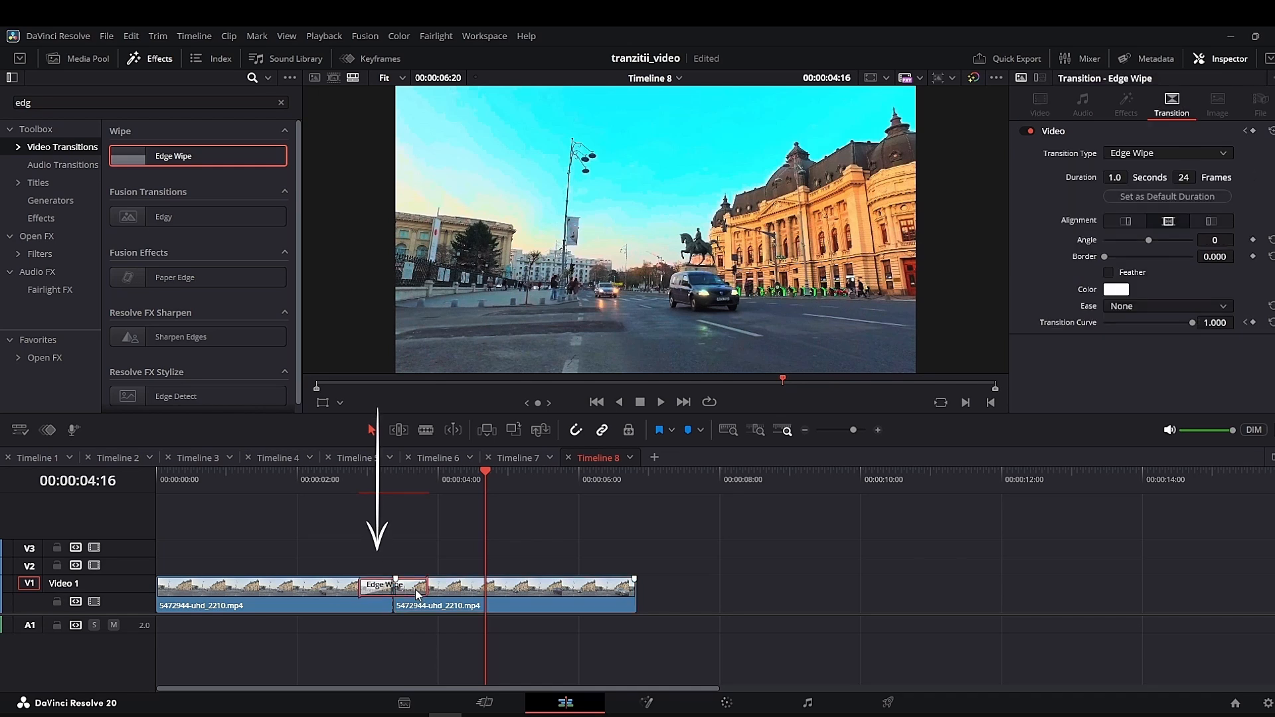
- Play the Edge Wipe transition from shortly before the cut to preview it
click(344, 492)
key(space)
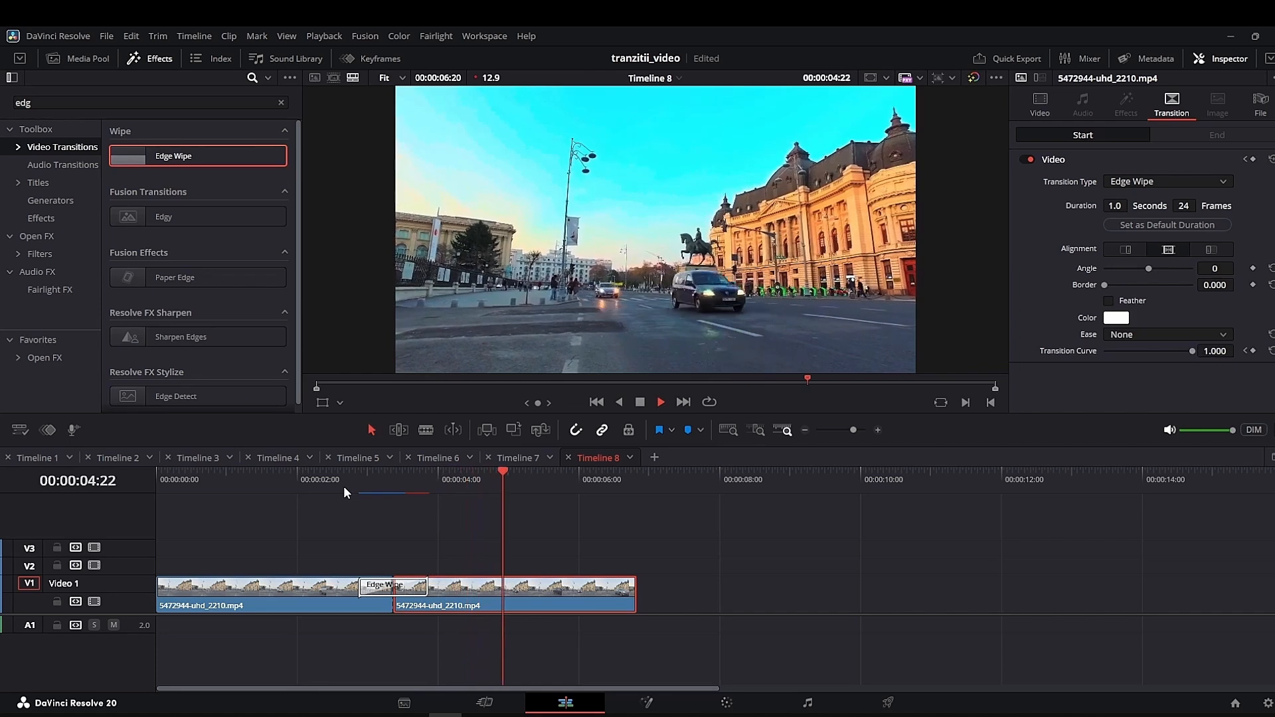
key(space)
- Set the Edge Wipe's Angle to -90 and play the transition
click(1215, 270)
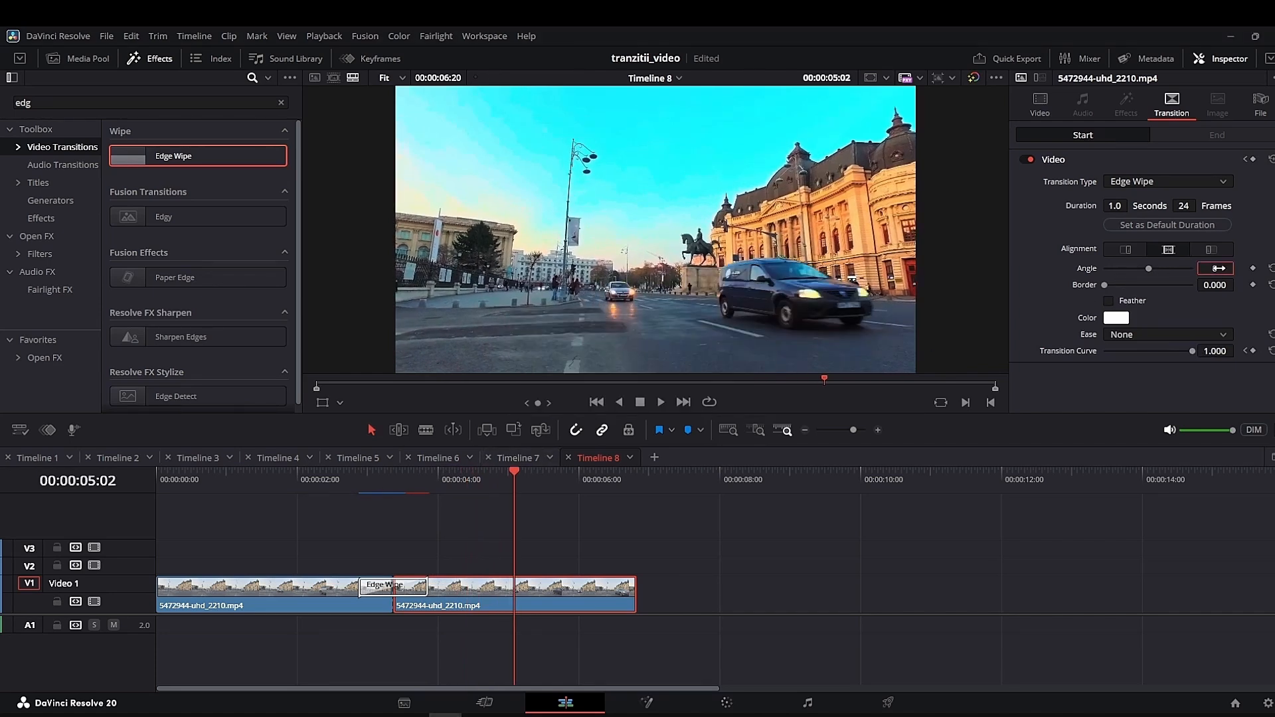
text(-90)
key(Return)
click(340, 472)
key(space)
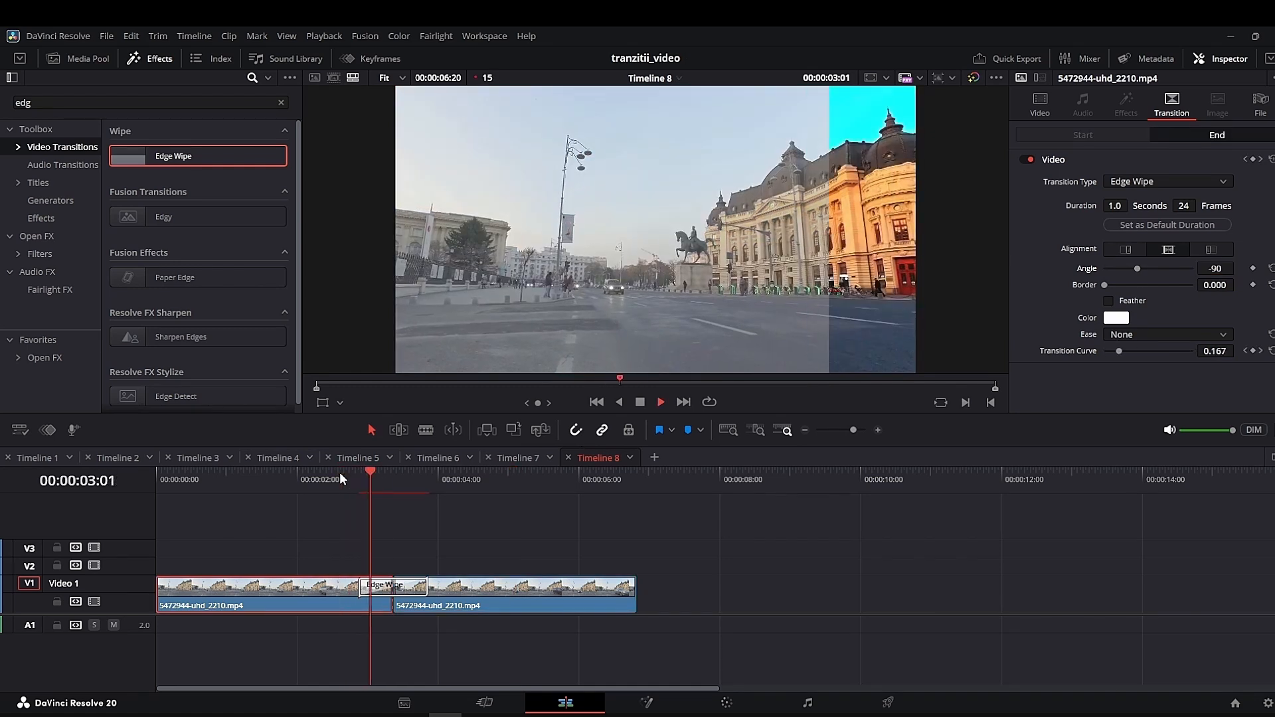
key(space)
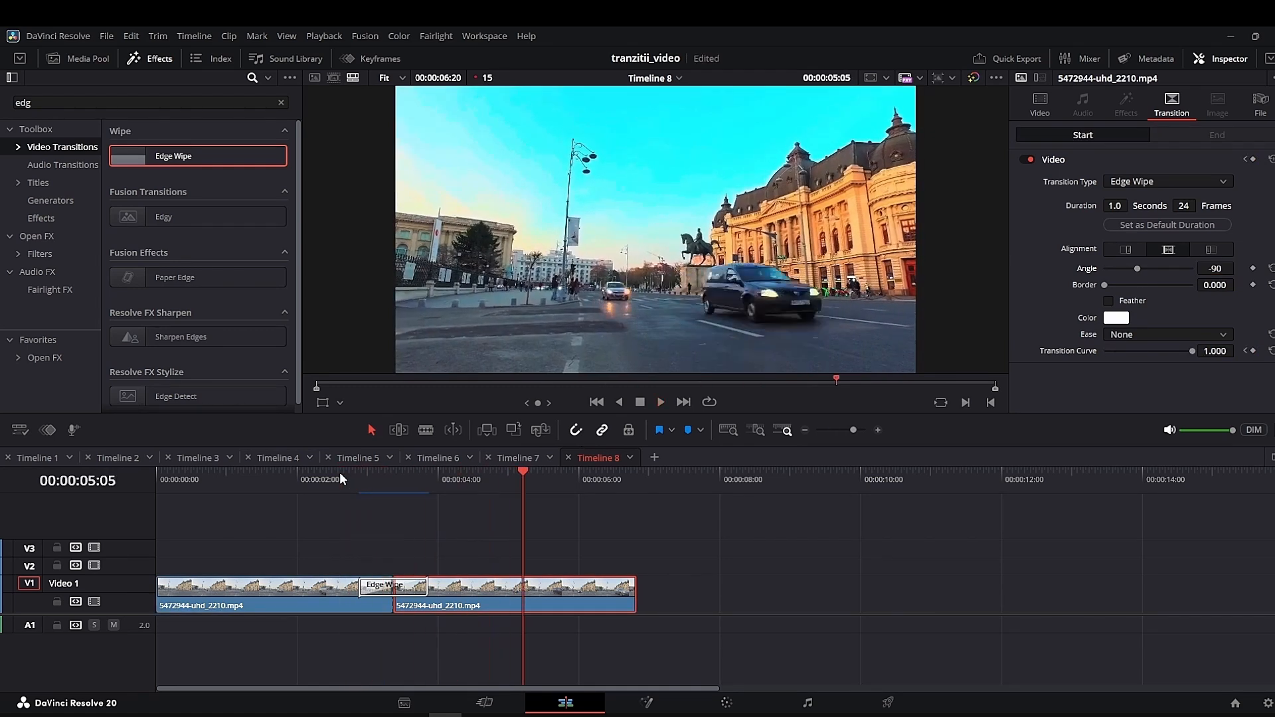
- Set the Edge Wipe's Angle to 90 and play the transition again
click(1220, 269)
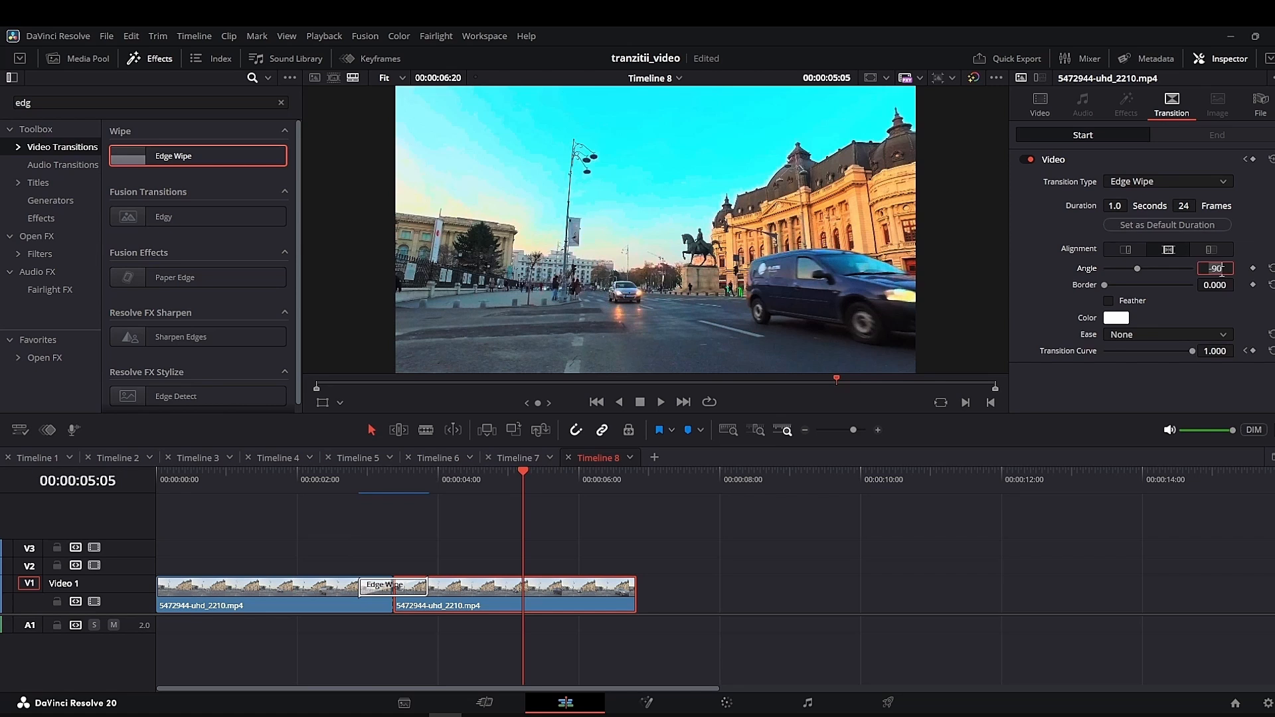
text(90)
key(Return)
click(345, 479)
key(space)
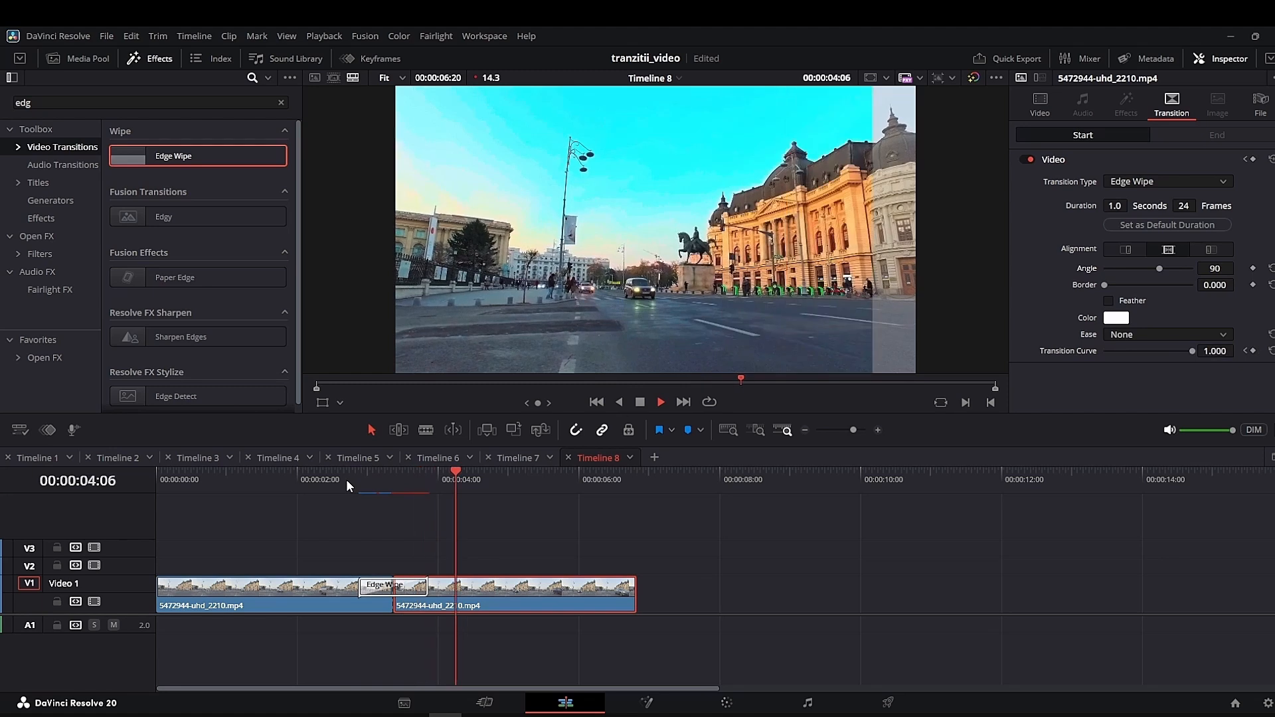
key(space)
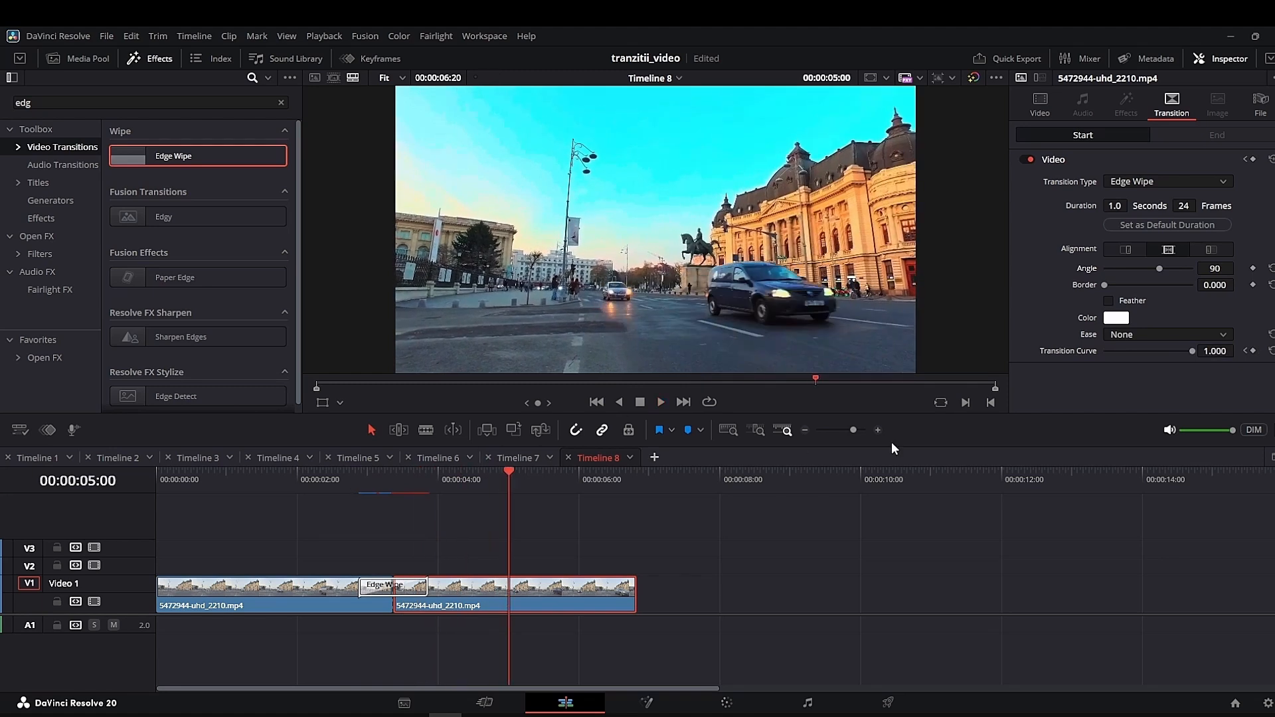
- Set the Edge Wipe's Border to 1.000 and its Ease to In & Out
click(1215, 286)
text(1)
key(Return)
click(1122, 333)
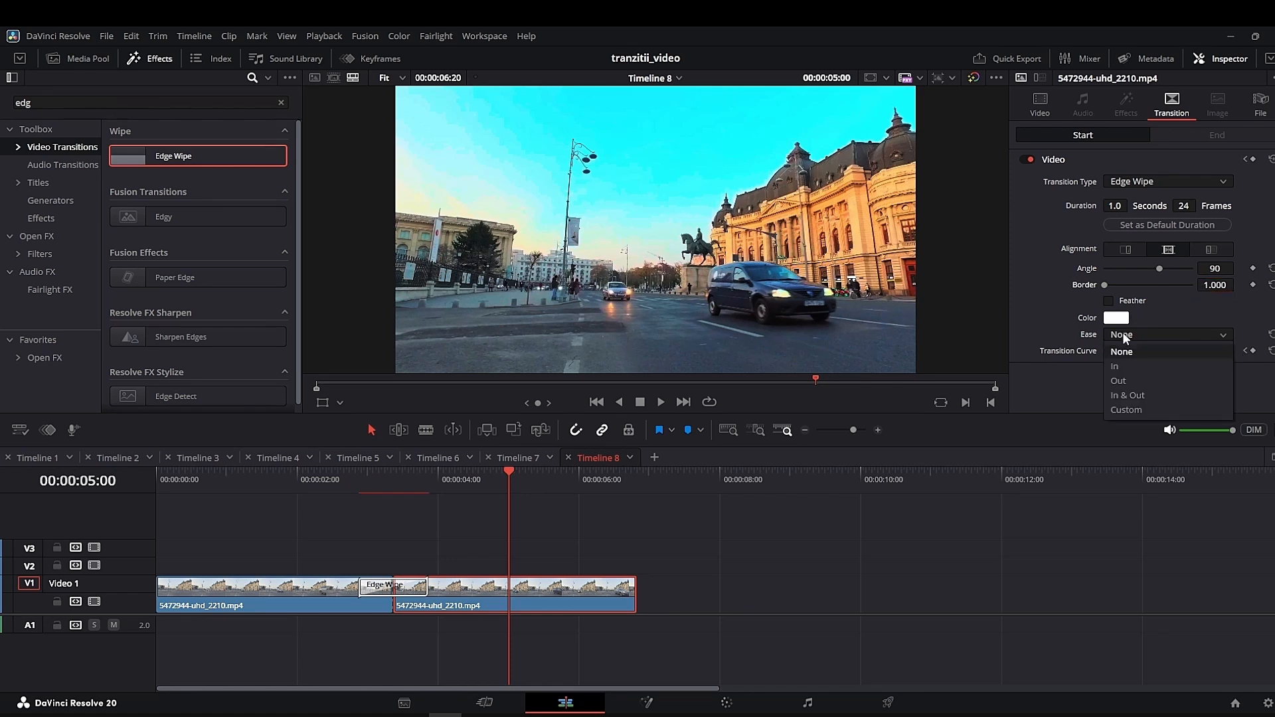
click(1131, 395)
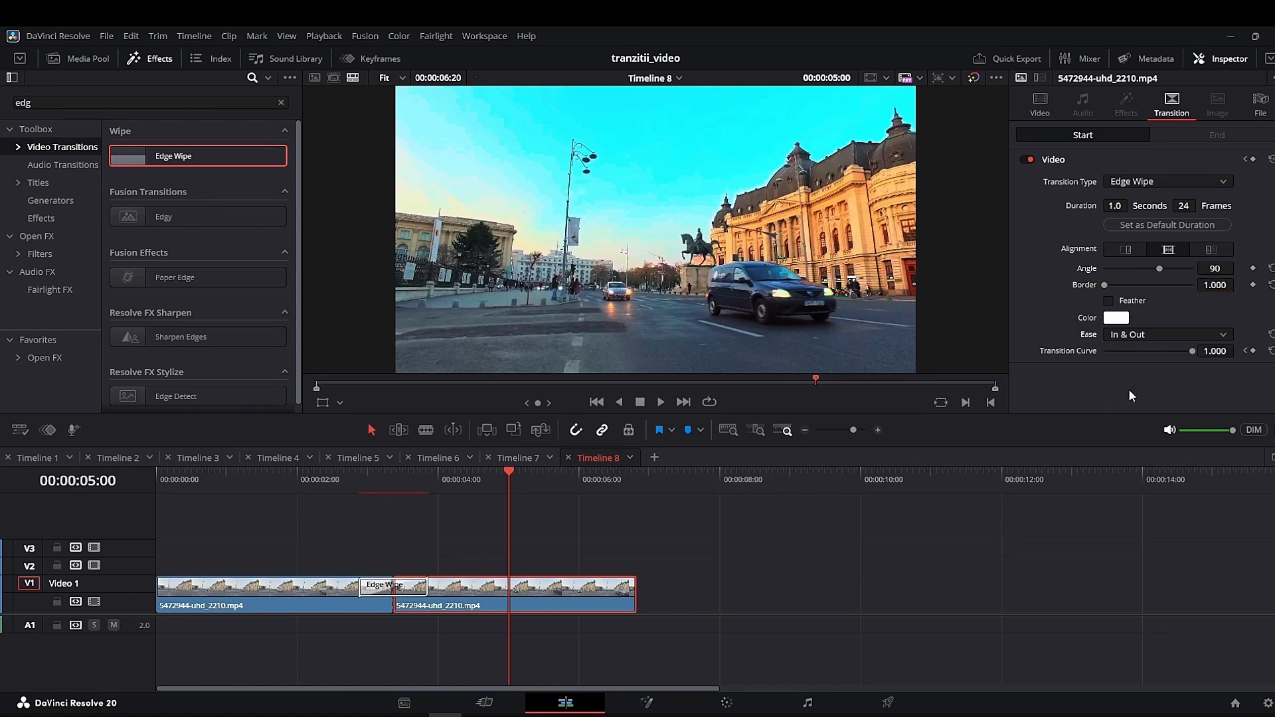